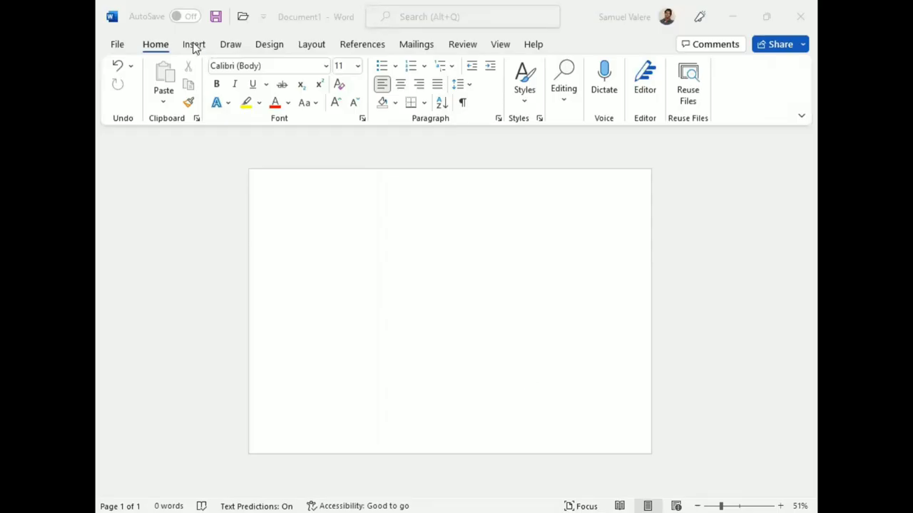
# Step: Draw a diamond and stretch it to span the whole page, centred
pyautogui.click(194, 46)
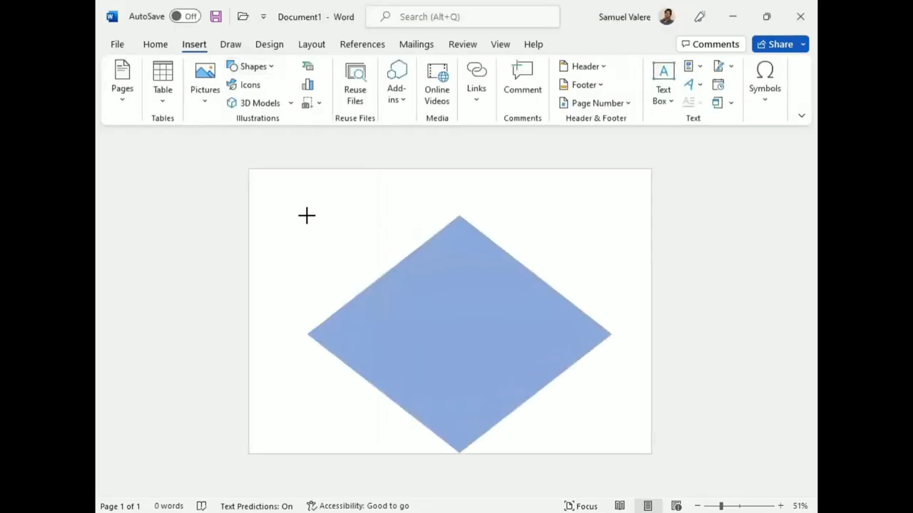
pyautogui.moveTo(306, 214); pyautogui.dragTo(656, 476)
pyautogui.moveTo(259, 343); pyautogui.dragTo(253, 346)
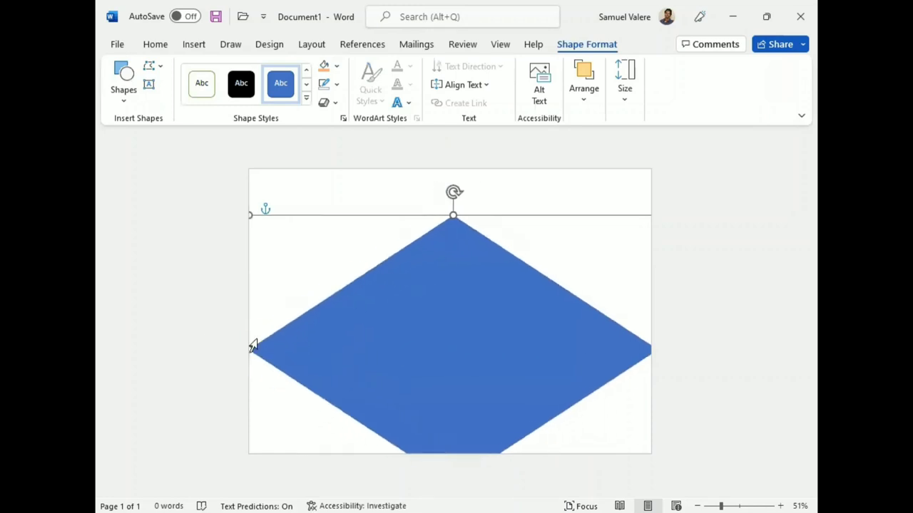
pyautogui.moveTo(449, 195); pyautogui.dragTo(449, 132)
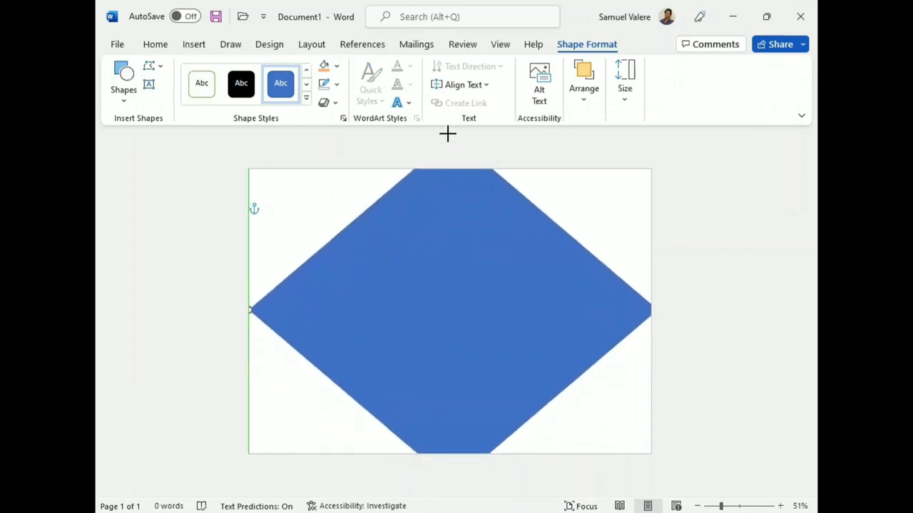
pyautogui.moveTo(228, 303); pyautogui.dragTo(687, 312)
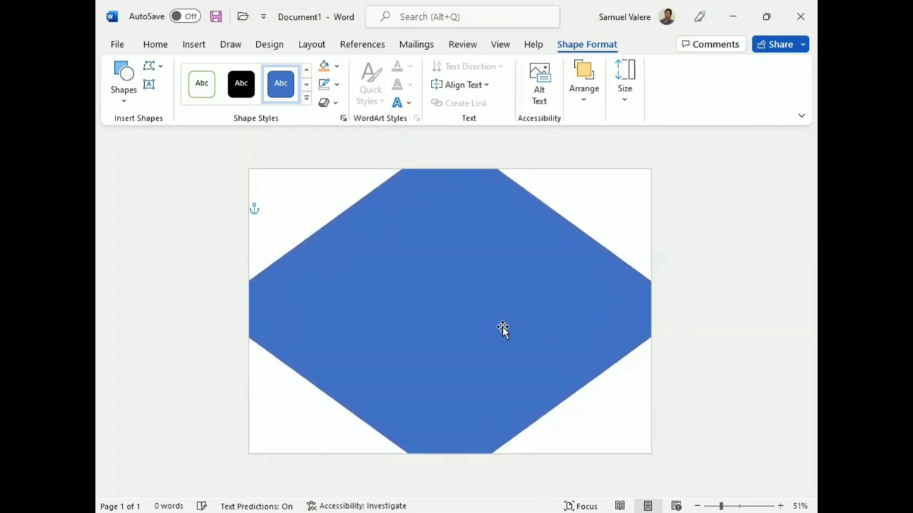
pyautogui.moveTo(502, 328); pyautogui.dragTo(496, 295)
pyautogui.moveTo(443, 451); pyautogui.dragTo(442, 471)
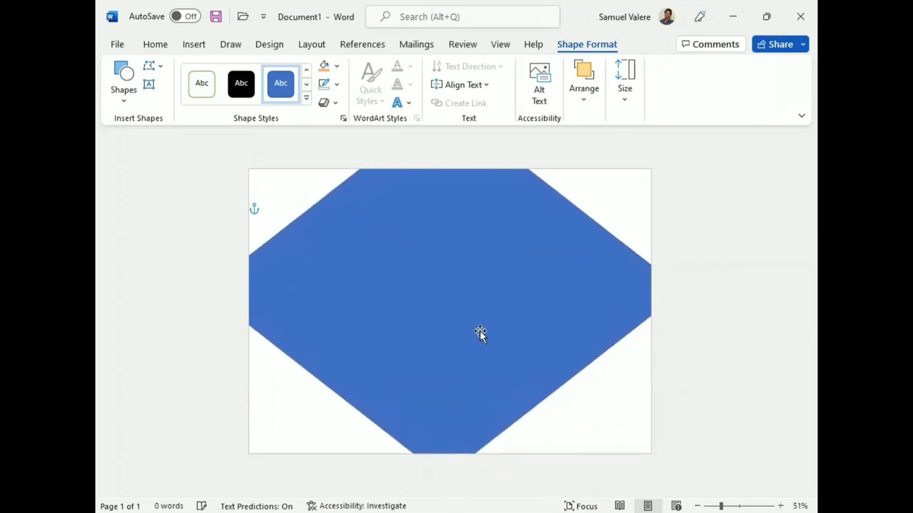
pyautogui.moveTo(480, 334); pyautogui.dragTo(474, 316)
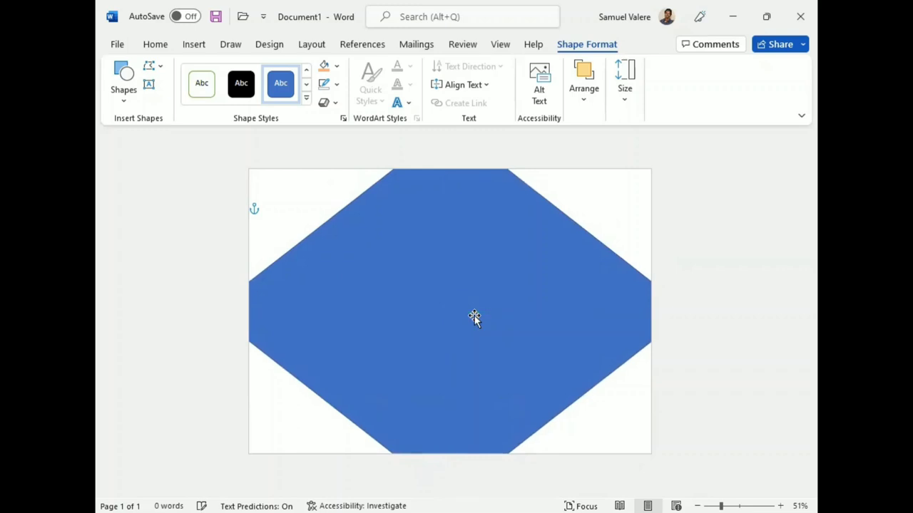
# Step: Give the diamond no fill and an orange outline
pyautogui.click(336, 68)
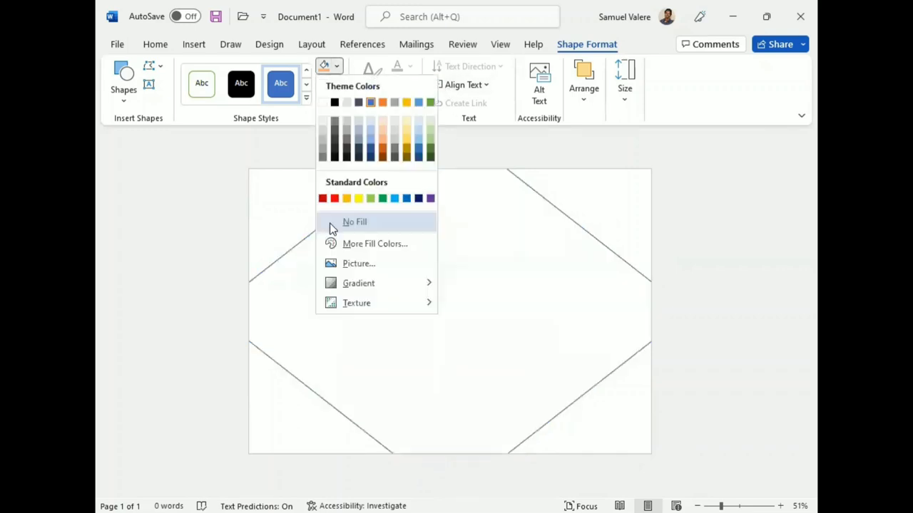
pyautogui.click(334, 221)
pyautogui.click(338, 84)
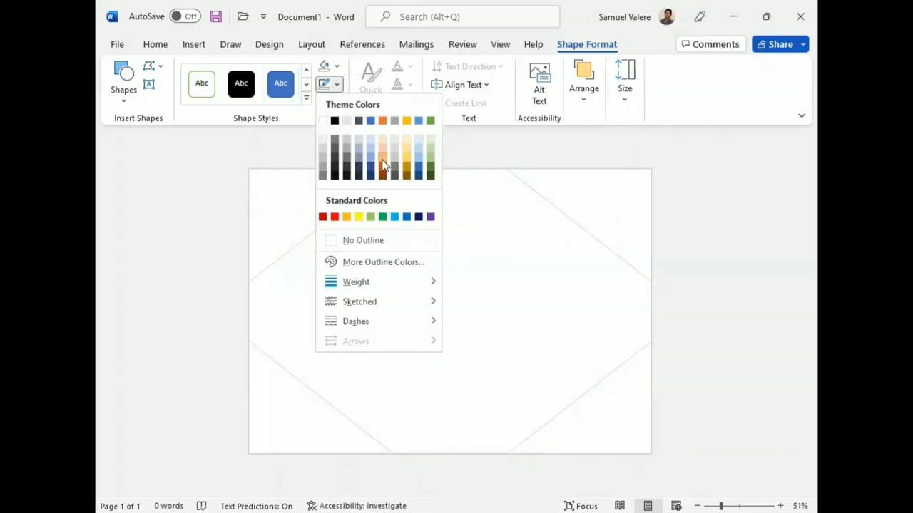
pyautogui.click(386, 128)
pyautogui.click(289, 190)
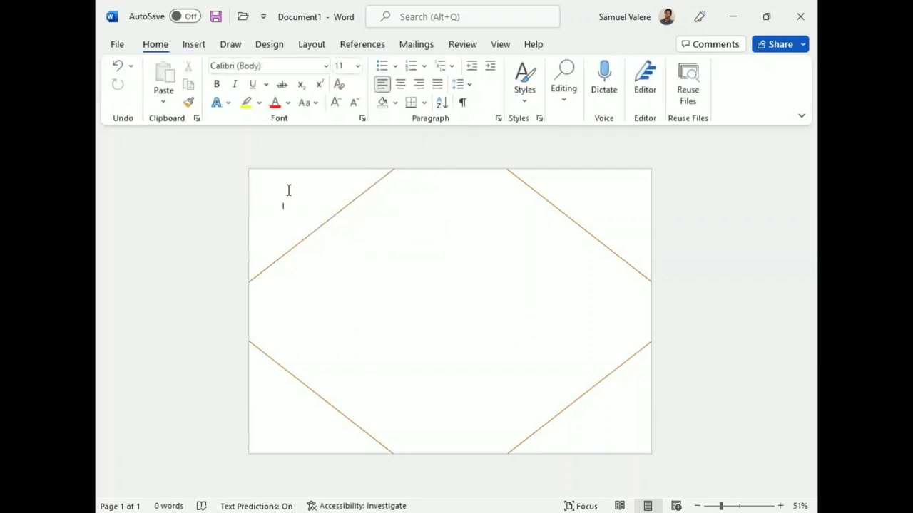
# Step: Draw a right triangle in the page's bottom-left corner and enlarge it
pyautogui.click(194, 44)
pyautogui.click(268, 67)
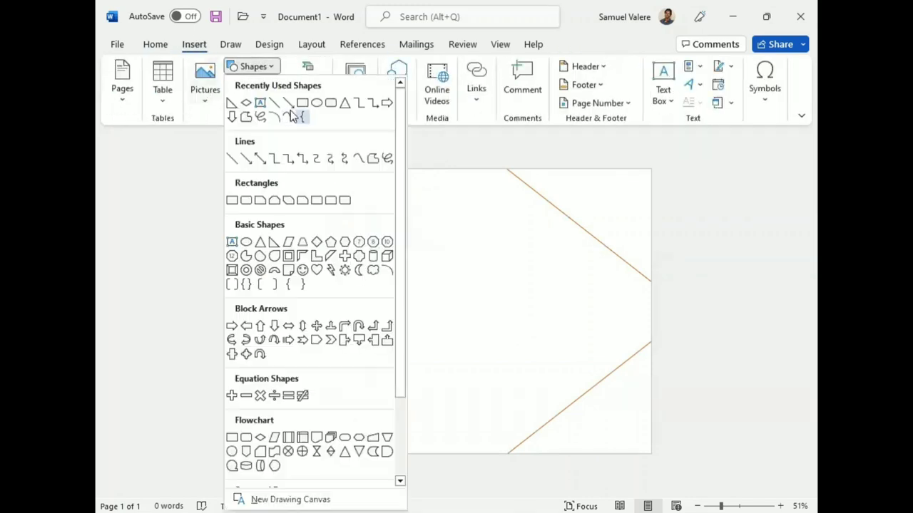
pyautogui.click(232, 106)
pyautogui.moveTo(254, 374); pyautogui.dragTo(333, 453)
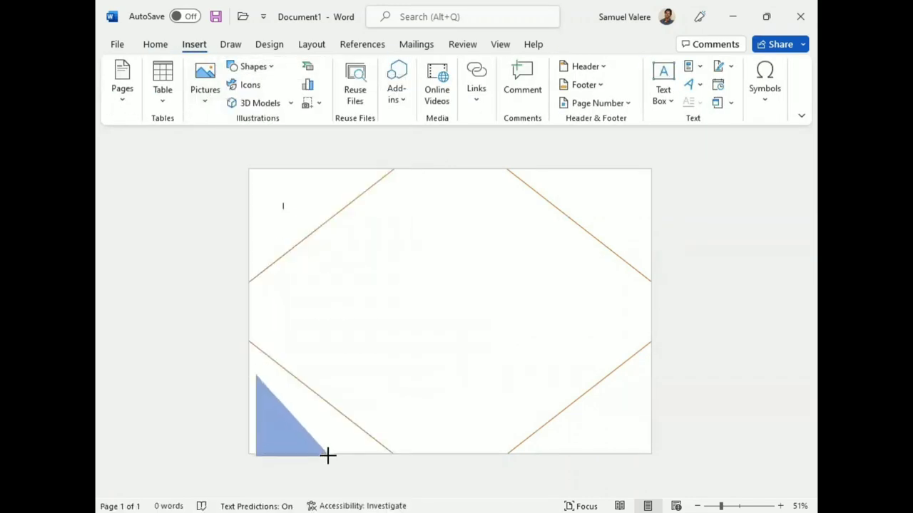
pyautogui.moveTo(331, 374); pyautogui.dragTo(349, 363)
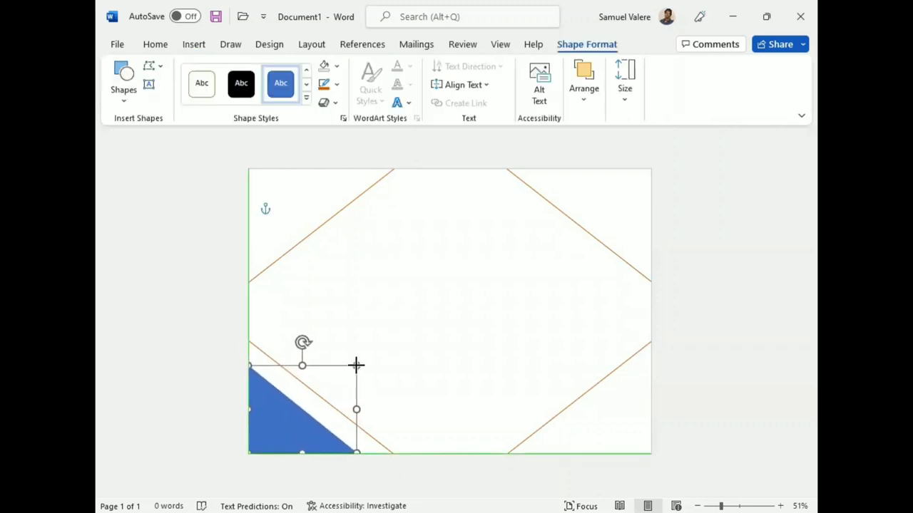
pyautogui.moveTo(349, 364); pyautogui.dragTo(360, 363)
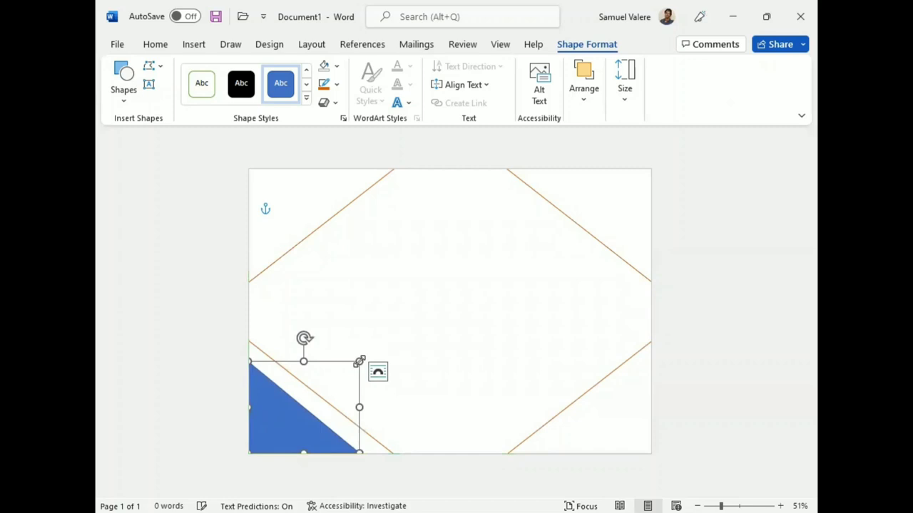
# Step: Remove the triangle's outline and fill it dark navy blue
pyautogui.click(338, 85)
pyautogui.click(330, 240)
pyautogui.click(337, 65)
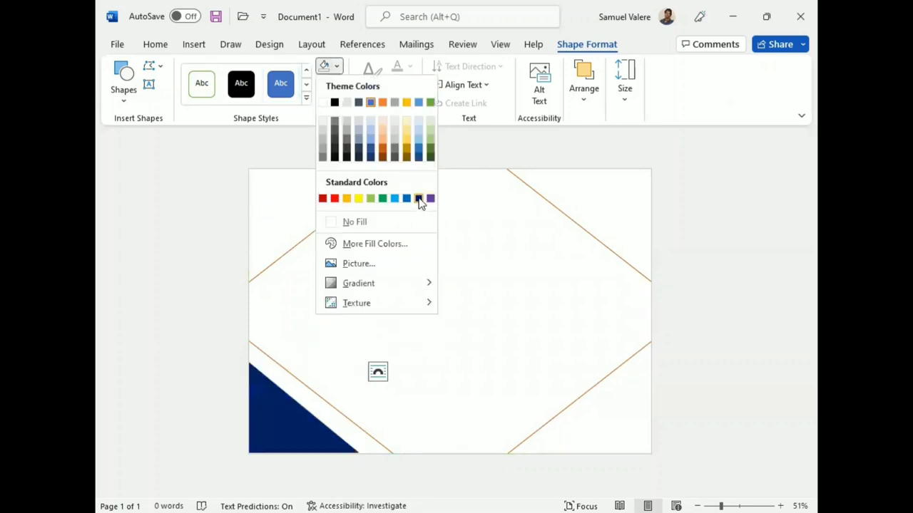
pyautogui.click(419, 199)
# Step: Duplicate the navy triangle, rotate it 180°, and fit it into the top-right corner
pyautogui.hotkey('ctrl', 'd')
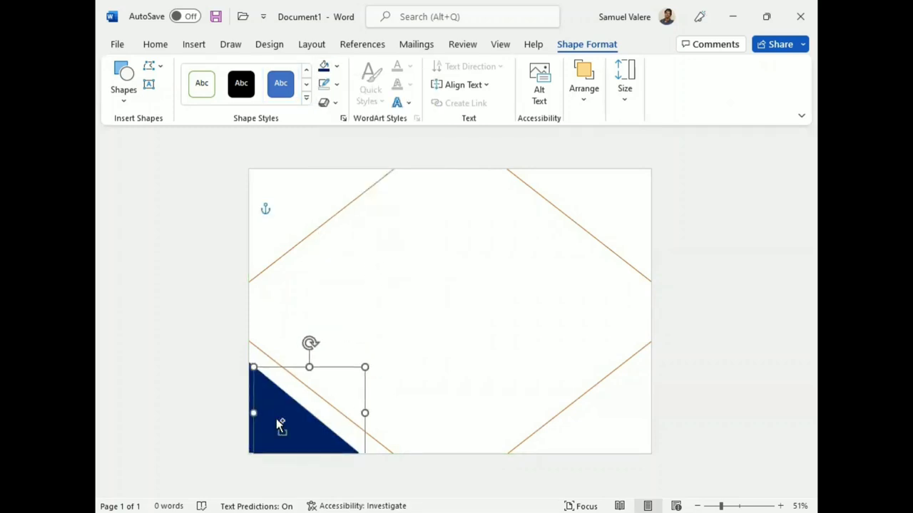
pyautogui.moveTo(276, 422); pyautogui.dragTo(480, 279)
pyautogui.moveTo(508, 197); pyautogui.dragTo(507, 336)
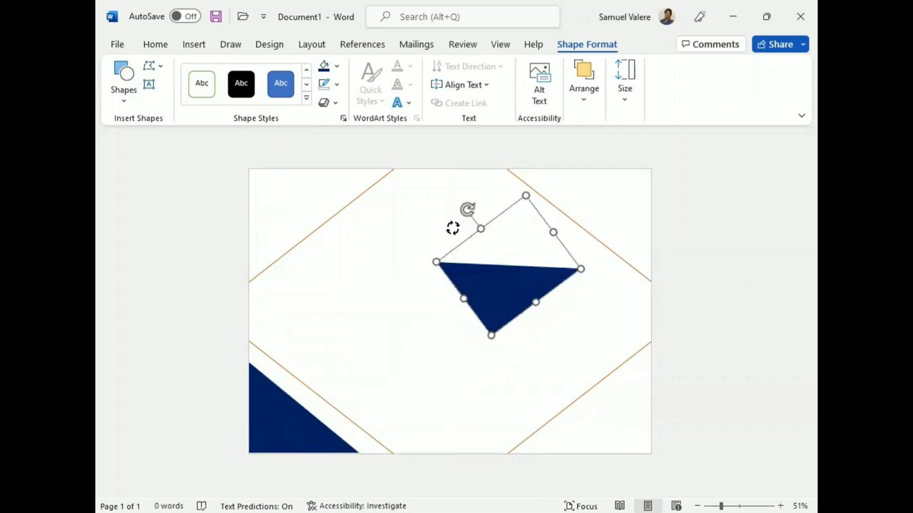
pyautogui.moveTo(543, 249); pyautogui.dragTo(632, 194)
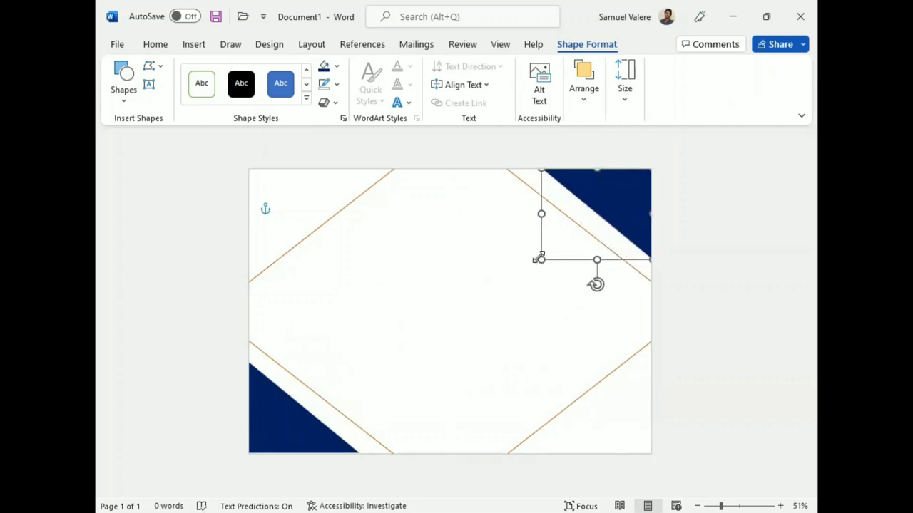
pyautogui.moveTo(540, 259); pyautogui.dragTo(562, 246)
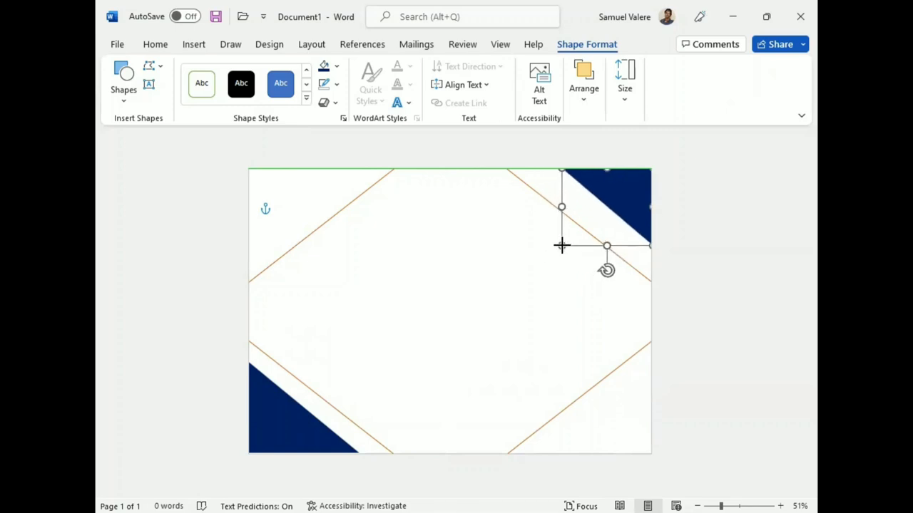
# Step: Draw an isosceles triangle, rotate it to point right, and snap it into the top-left corner
pyautogui.click(124, 106)
pyautogui.click(233, 136)
pyautogui.moveTo(276, 187); pyautogui.dragTo(379, 259)
pyautogui.moveTo(336, 226); pyautogui.dragTo(322, 247)
pyautogui.moveTo(316, 188)
pyautogui.mouseDown()
pyautogui.moveTo(369, 251)
pyautogui.moveTo(348, 227)
pyautogui.mouseUp()
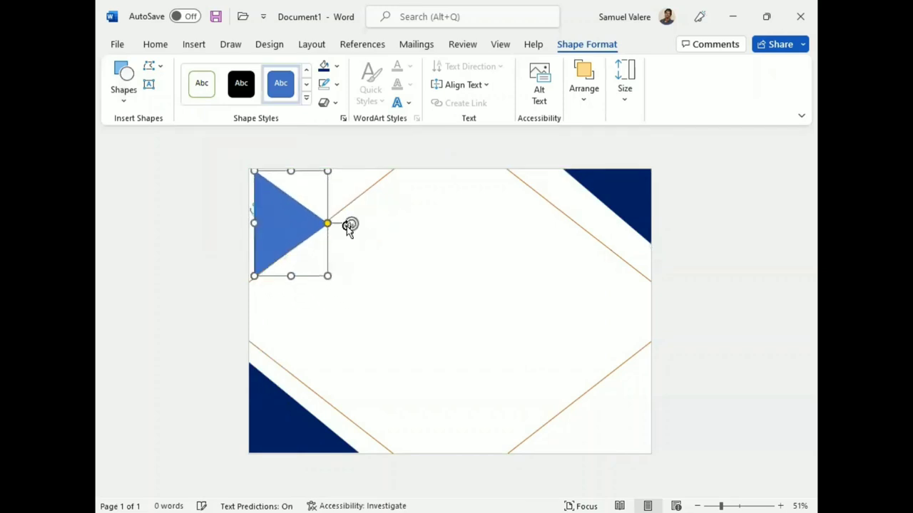
pyautogui.moveTo(293, 226); pyautogui.dragTo(279, 206)
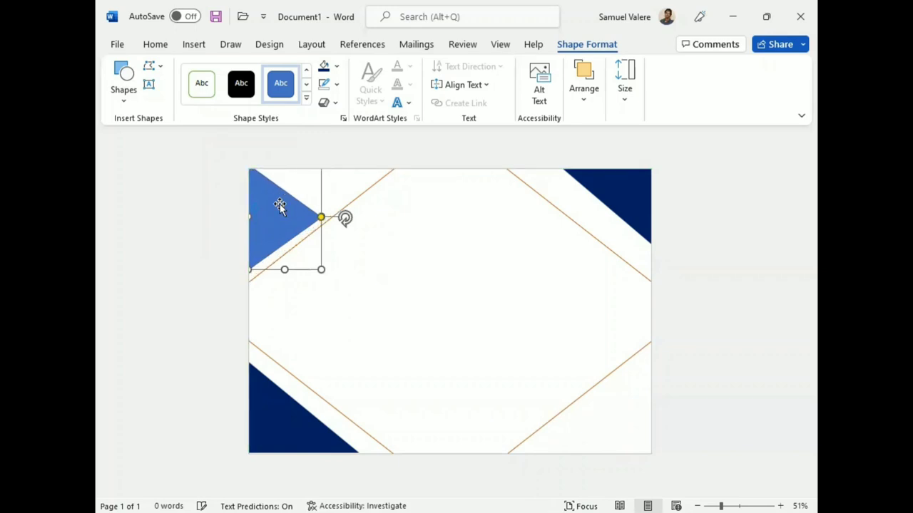
pyautogui.press('Up')
pyautogui.press('Up')
pyautogui.press('Up')
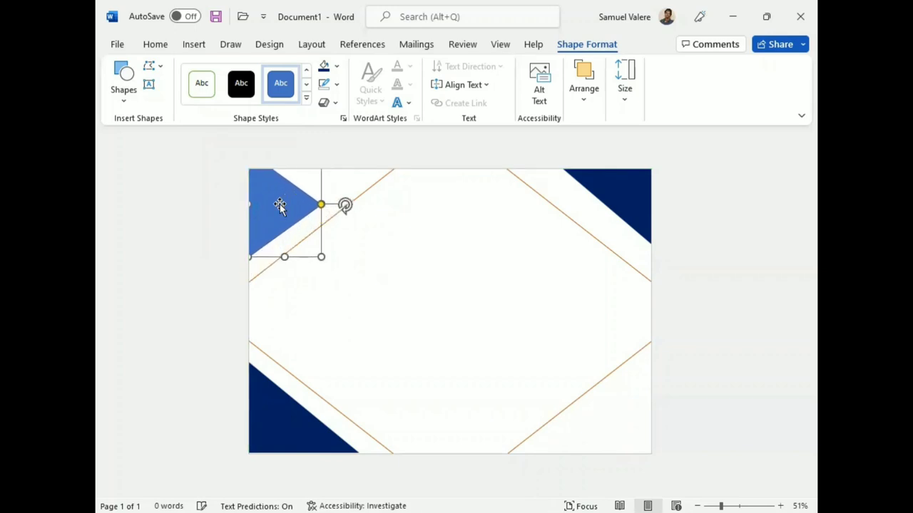
# Step: Remove the triangle's outline and fill it light orange
pyautogui.click(339, 85)
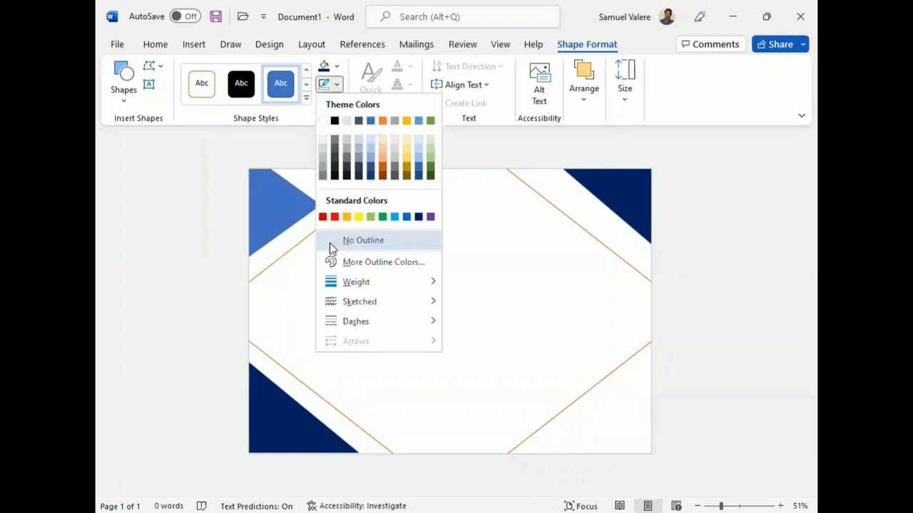
pyautogui.click(331, 243)
pyautogui.click(336, 65)
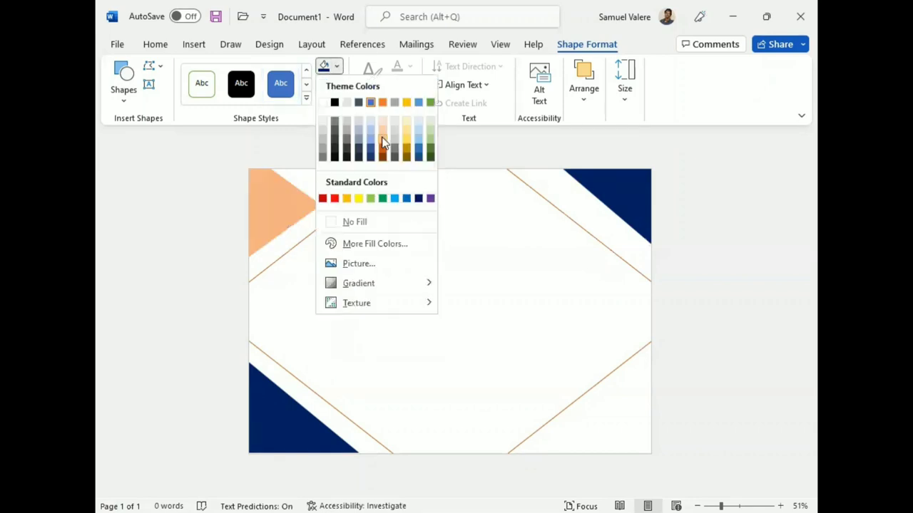
pyautogui.click(385, 136)
# Step: Draw a small diamond near the top-left and fill it dark navy
pyautogui.click(123, 82)
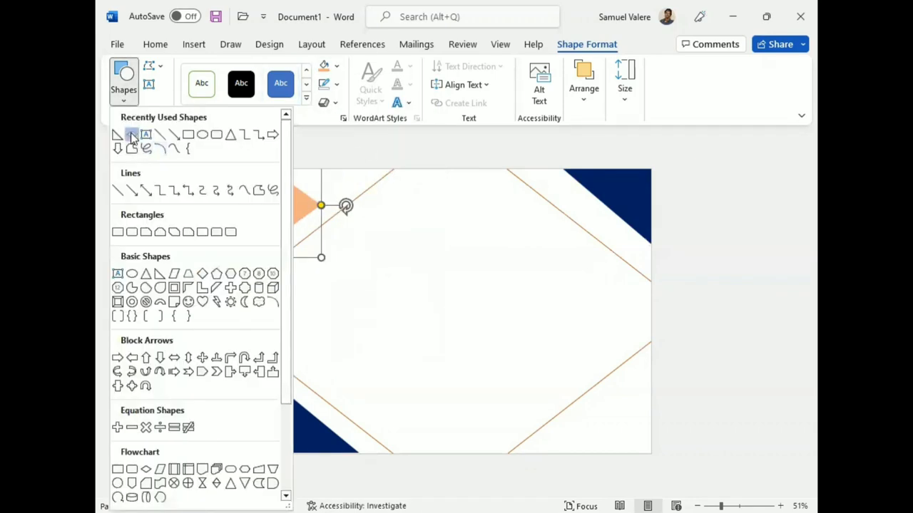
pyautogui.click(134, 134)
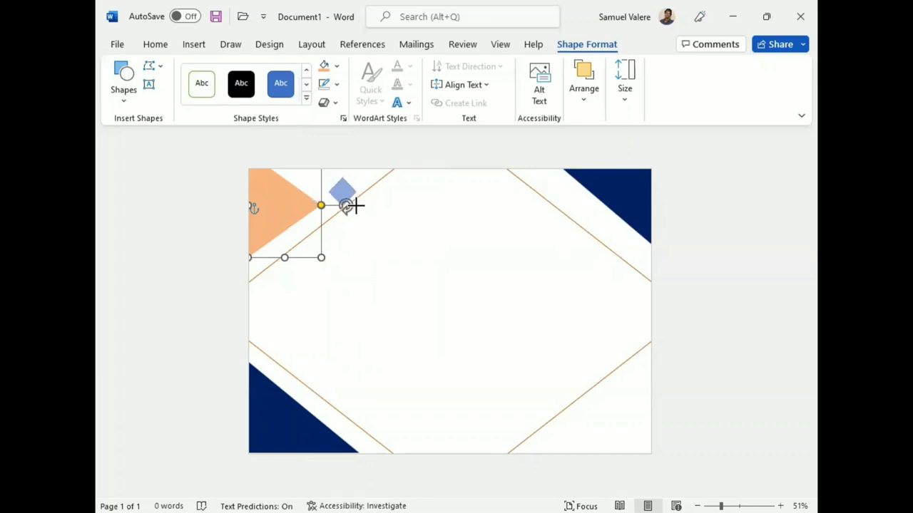
pyautogui.moveTo(354, 206); pyautogui.dragTo(326, 231)
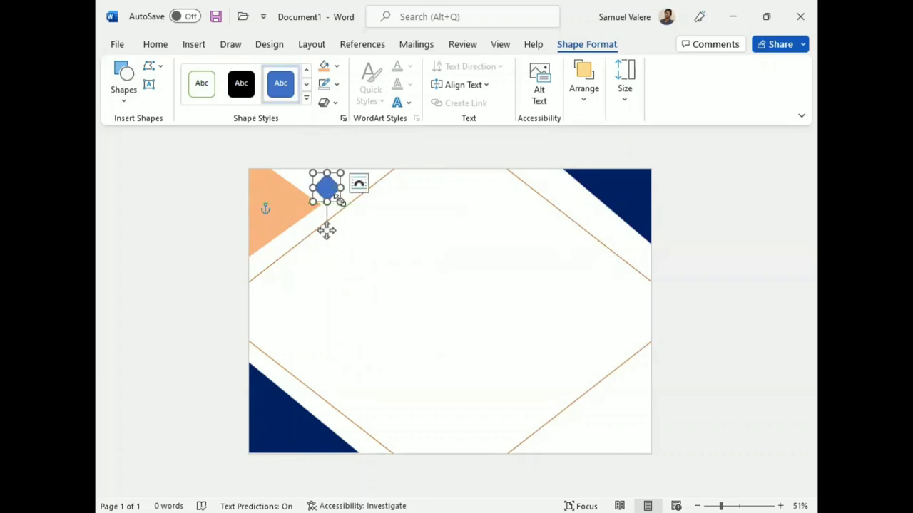
pyautogui.moveTo(330, 188); pyautogui.dragTo(331, 189)
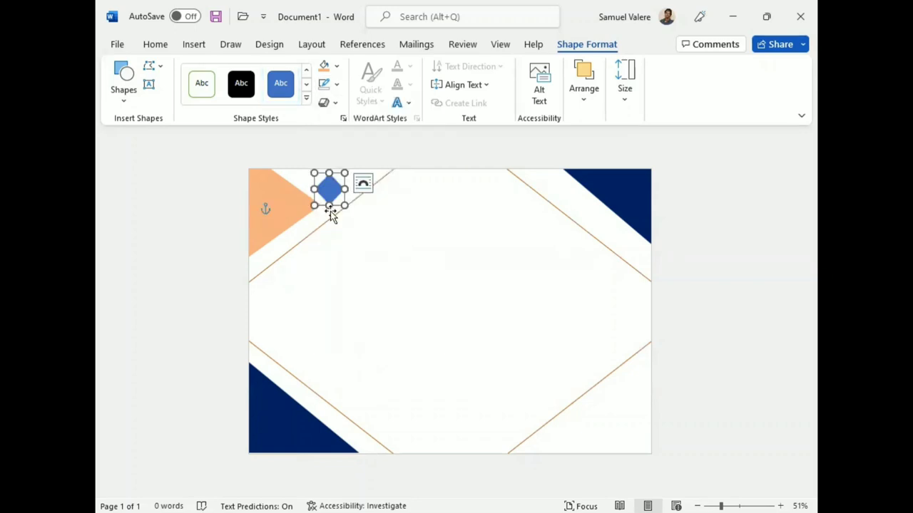
pyautogui.click(336, 65)
pyautogui.click(420, 198)
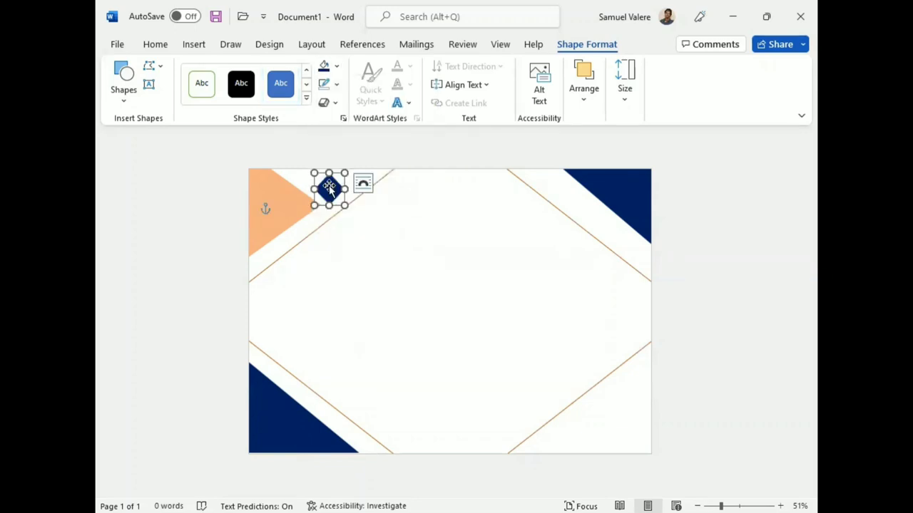
# Step: Place a larger navy diamond copy below and another small copy beneath it on the left
pyautogui.moveTo(331, 191)
pyautogui.mouseDown()
pyautogui.moveTo(301, 292)
pyautogui.moveTo(333, 246)
pyautogui.moveTo(295, 284)
pyautogui.moveTo(305, 285)
pyautogui.mouseUp()
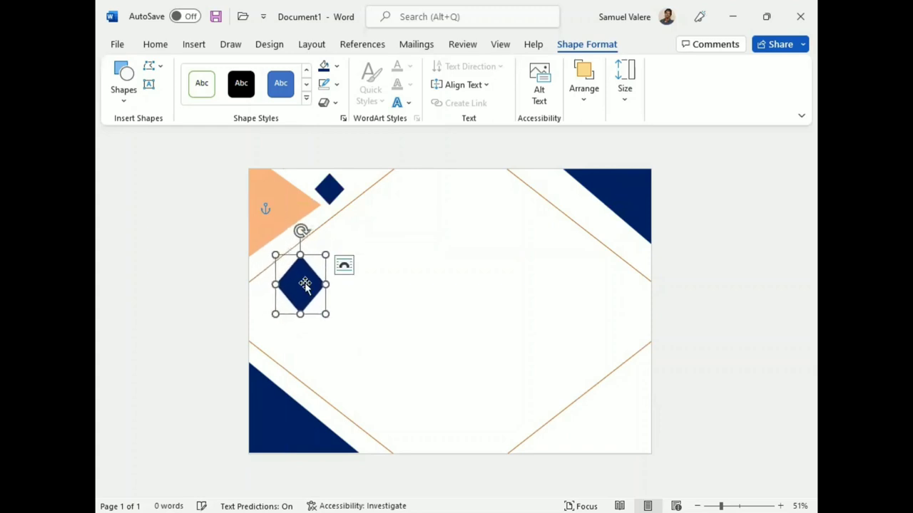
pyautogui.click(329, 192)
pyautogui.moveTo(329, 193)
pyautogui.mouseDown()
pyautogui.moveTo(306, 353)
pyautogui.moveTo(298, 346)
pyautogui.mouseUp()
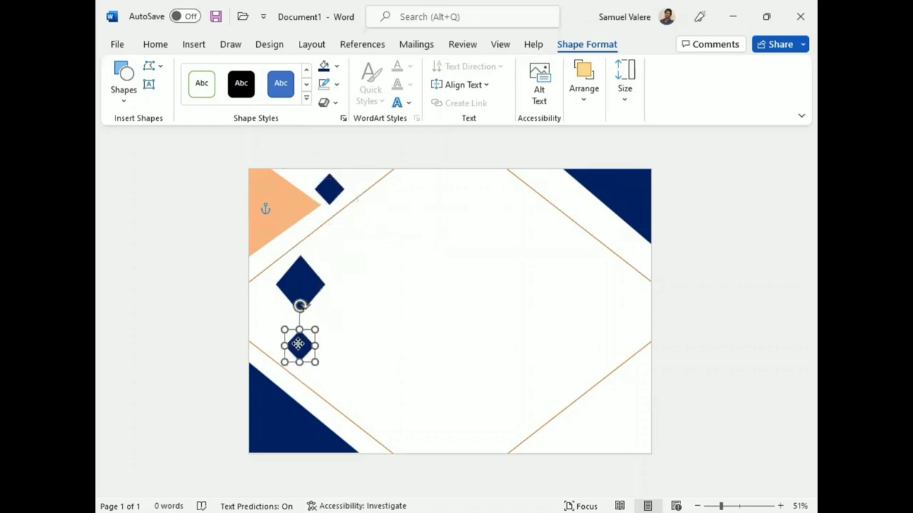
pyautogui.press('Right')
pyautogui.click(306, 285)
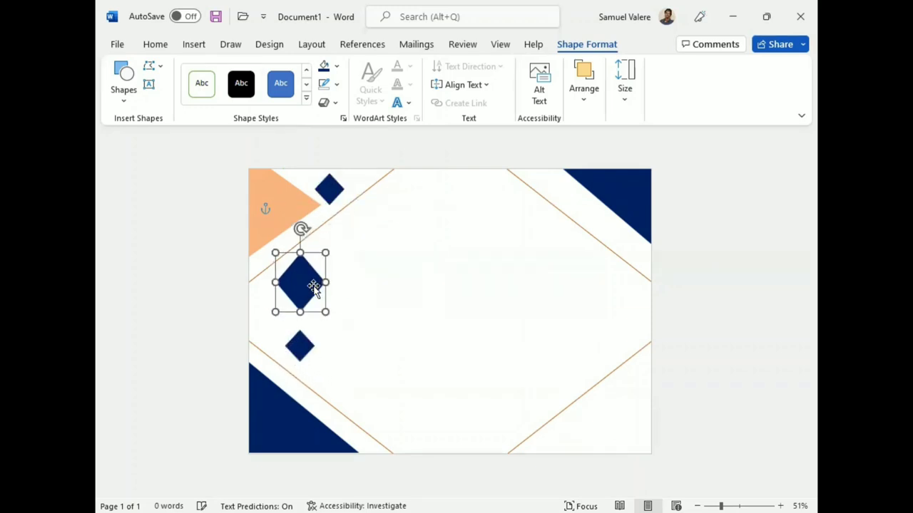
pyautogui.click(300, 350)
pyautogui.moveTo(300, 350); pyautogui.dragTo(274, 325)
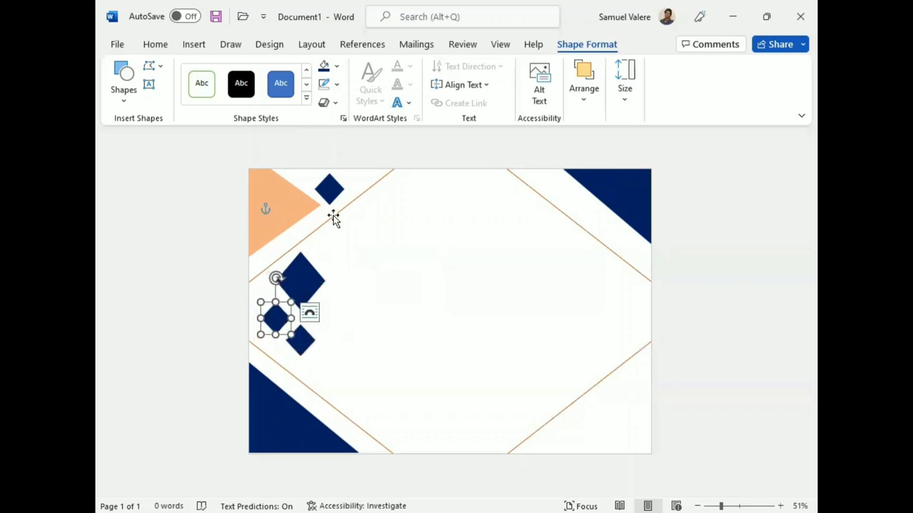
# Step: Fill the small diamond light orange and shift both navy diamonds left and down
pyautogui.click(336, 70)
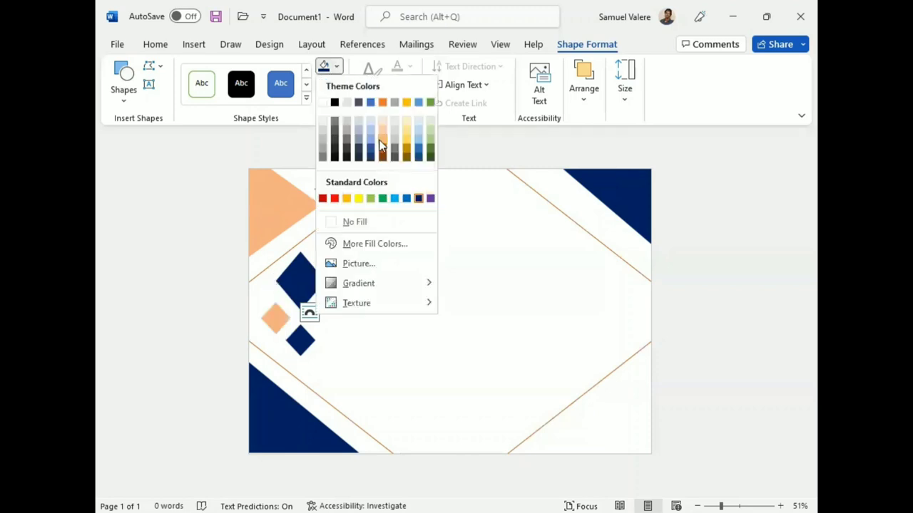
pyautogui.click(348, 137)
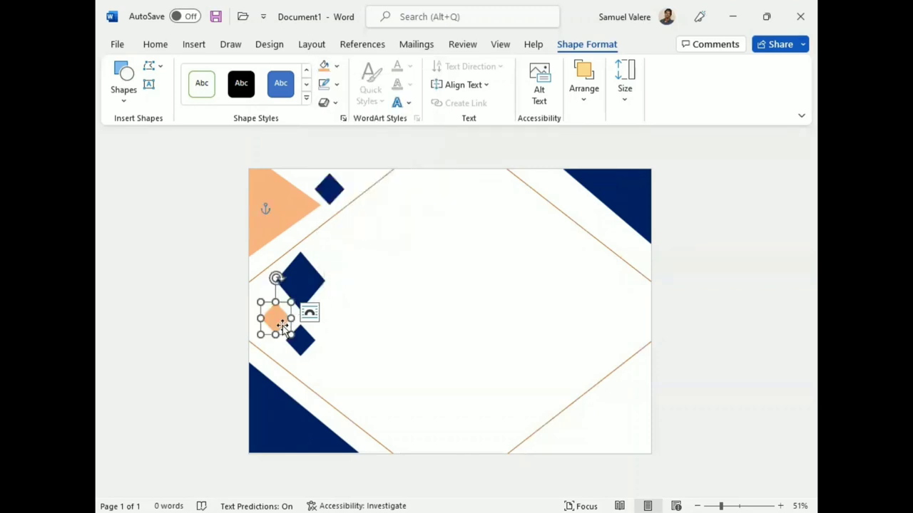
pyautogui.click(300, 282)
pyautogui.keyDown('shift'); pyautogui.click(301, 341); pyautogui.keyUp('shift')
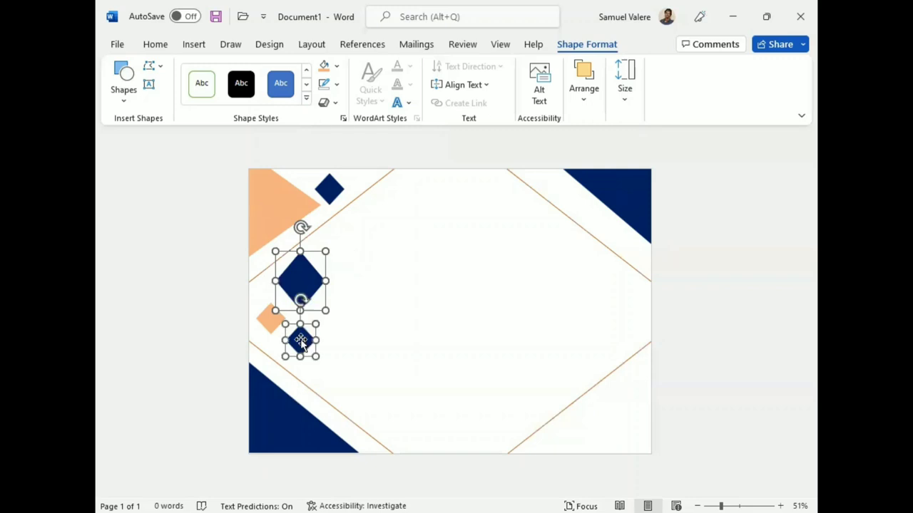
pyautogui.press('Left')
pyautogui.press('Left')
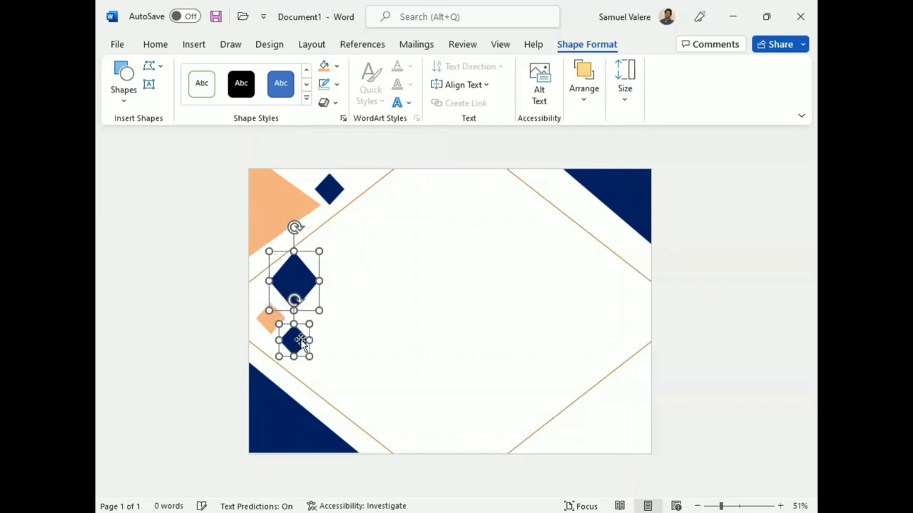
pyautogui.hotkey('ctrl', 'Down')
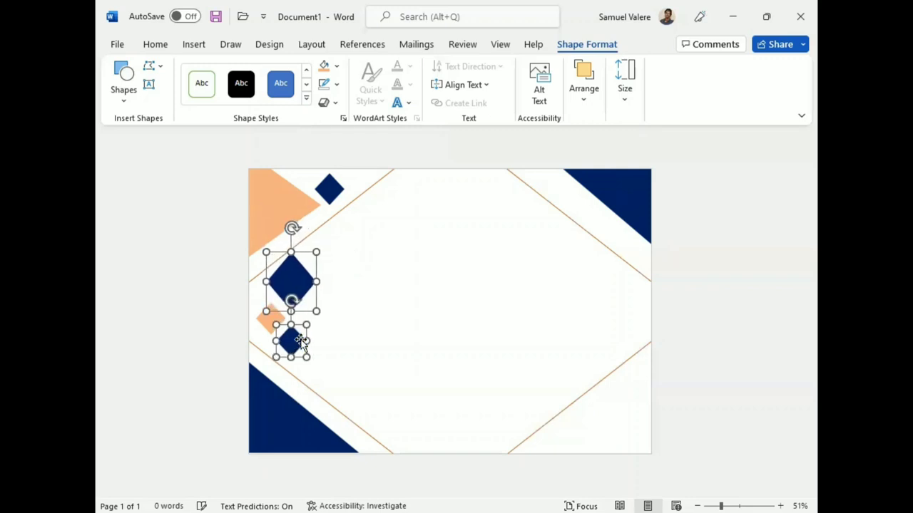
pyautogui.hotkey('ctrl', 'Down')
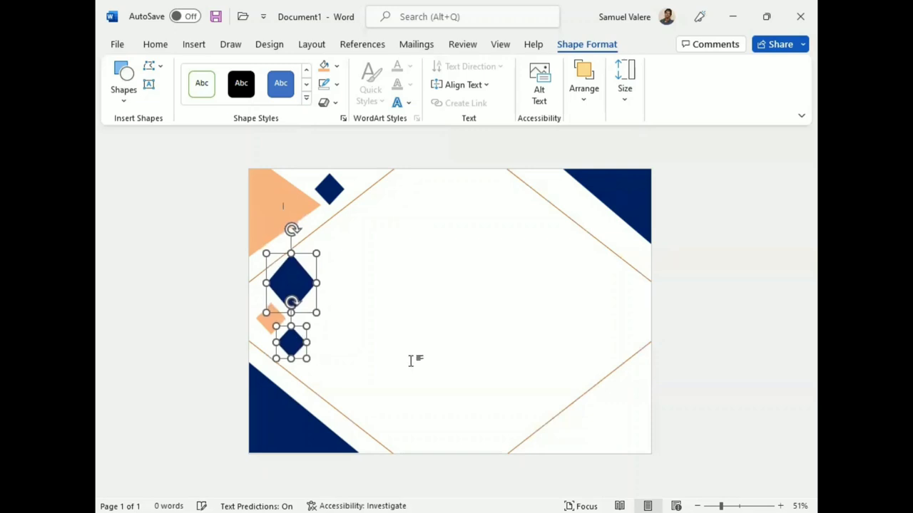
# Step: Duplicate the large navy diamond onto the bottom-left triangle and enlarge it
pyautogui.click(323, 302)
pyautogui.click(299, 283)
pyautogui.keyDown('ctrl'); pyautogui.moveTo(301, 286); pyautogui.dragTo(315, 414); pyautogui.keyUp('ctrl')
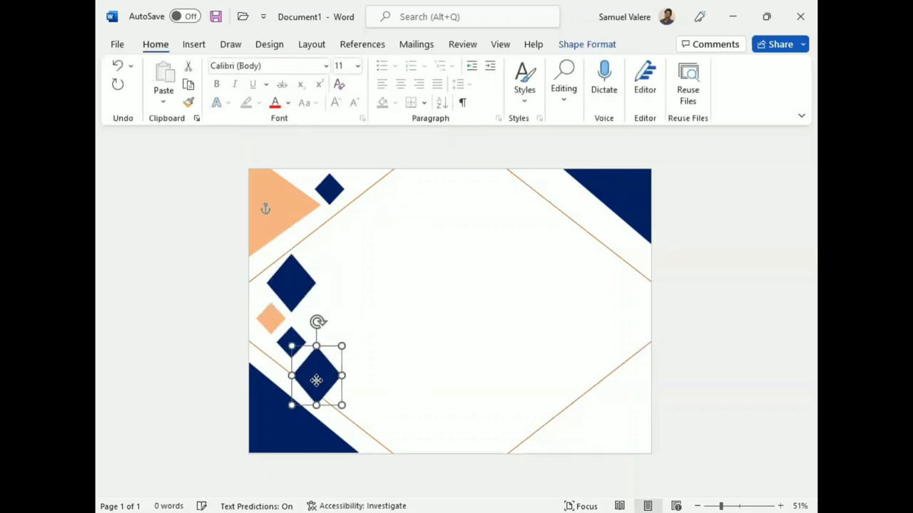
pyautogui.moveTo(332, 383); pyautogui.dragTo(344, 367)
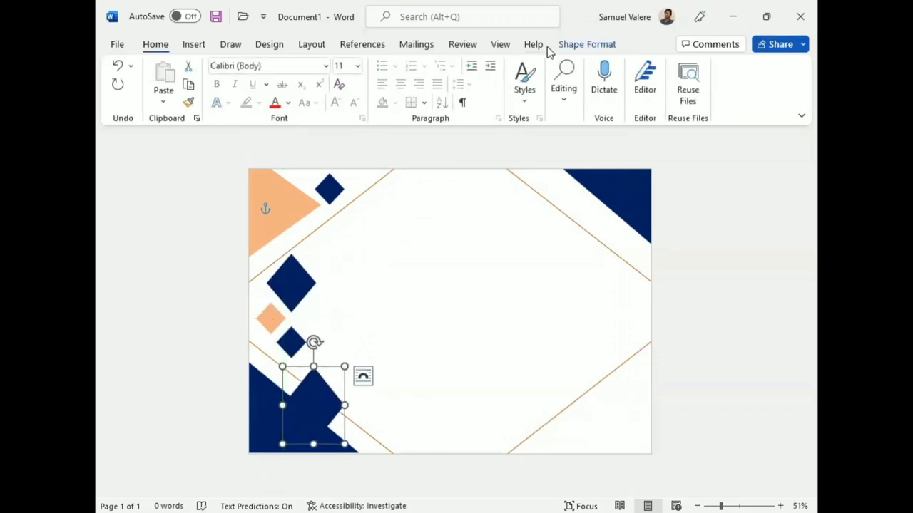
pyautogui.click(570, 45)
# Step: Fill the new bottom-left diamond orange, nudge it left, and enlarge it slightly
pyautogui.click(322, 68)
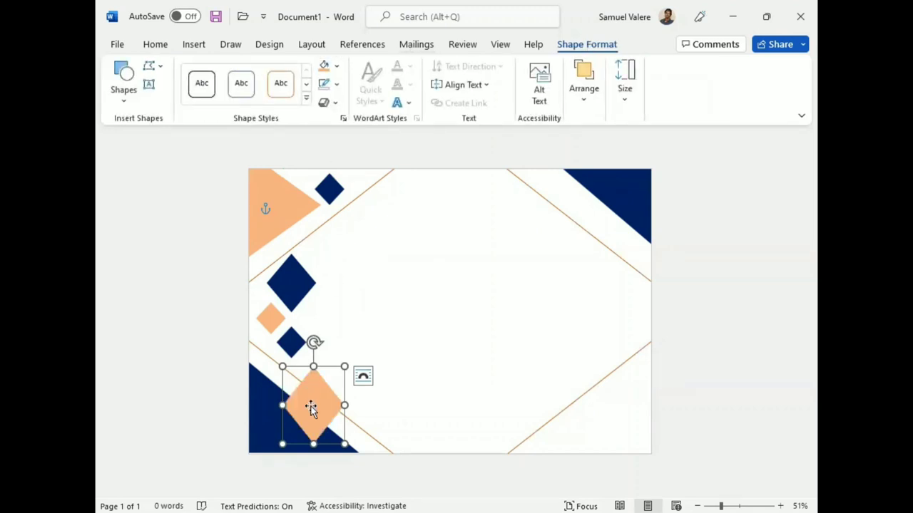
pyautogui.moveTo(310, 409); pyautogui.dragTo(301, 412)
pyautogui.press('Left')
pyautogui.press('Left')
pyautogui.press('Left')
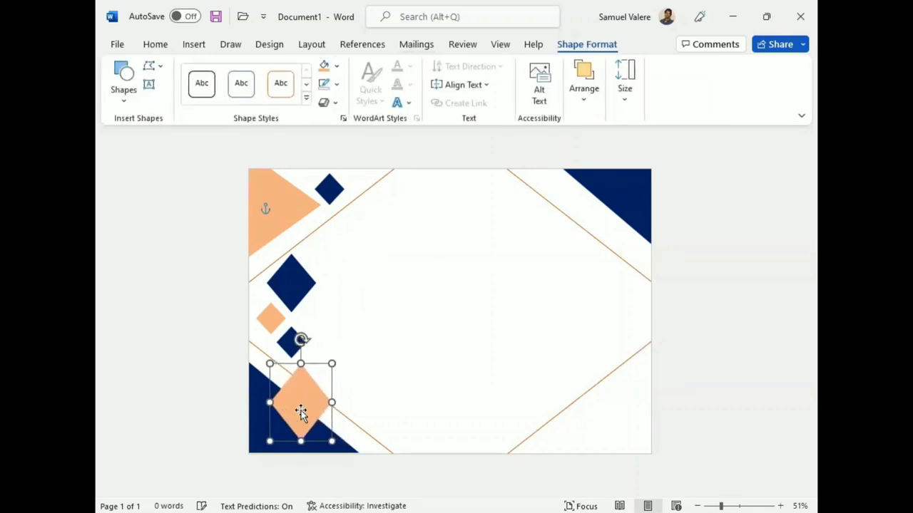
pyautogui.press('Left')
pyautogui.press('Left')
pyautogui.press('Left')
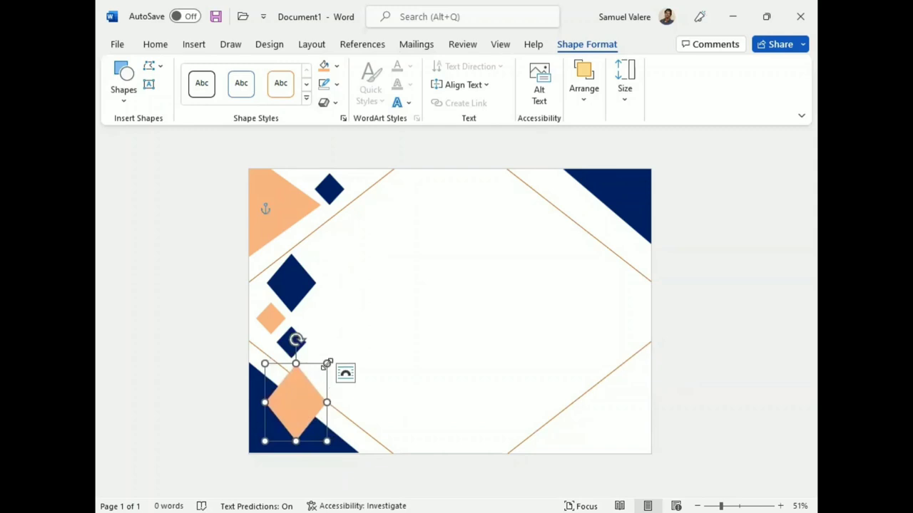
pyautogui.moveTo(326, 364); pyautogui.dragTo(335, 358)
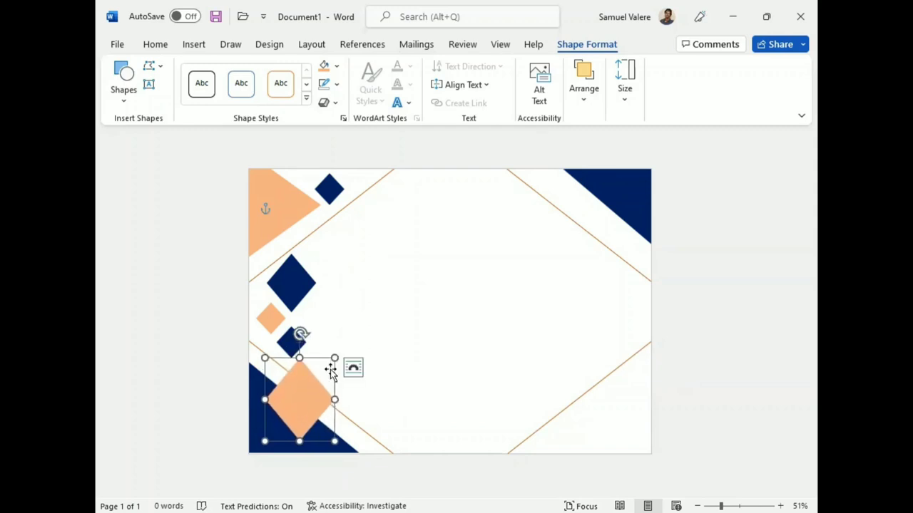
# Step: Apply a dark Linear Left gradient fill and copy the diamond to the top-right corner
pyautogui.click(338, 67)
pyautogui.moveTo(419, 284)
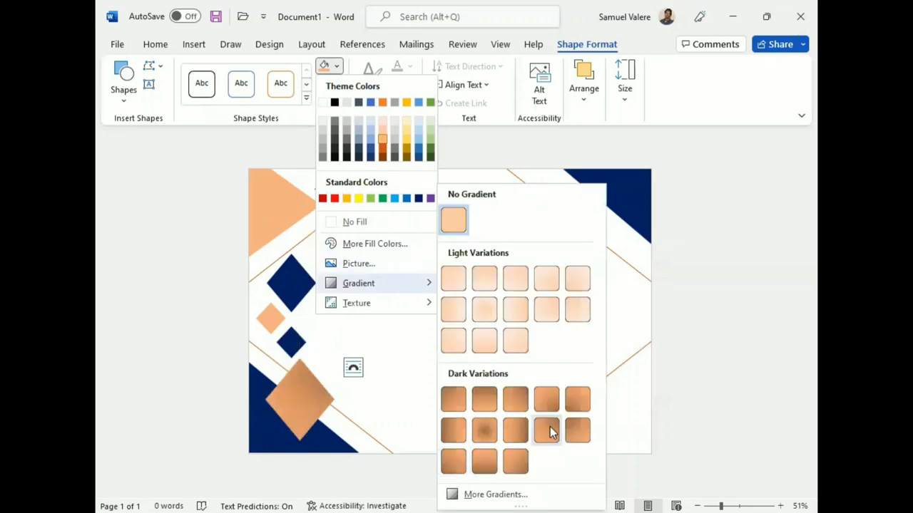
pyautogui.click(514, 432)
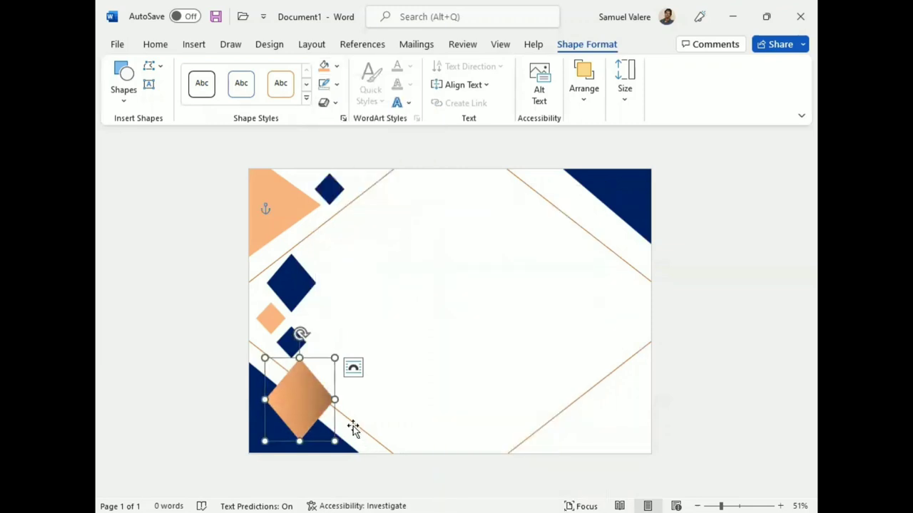
pyautogui.moveTo(304, 404)
pyautogui.keyDown('ctrl'); pyautogui.mouseDown()
pyautogui.moveTo(627, 241)
pyautogui.moveTo(633, 221)
pyautogui.mouseUp(); pyautogui.keyUp('ctrl')
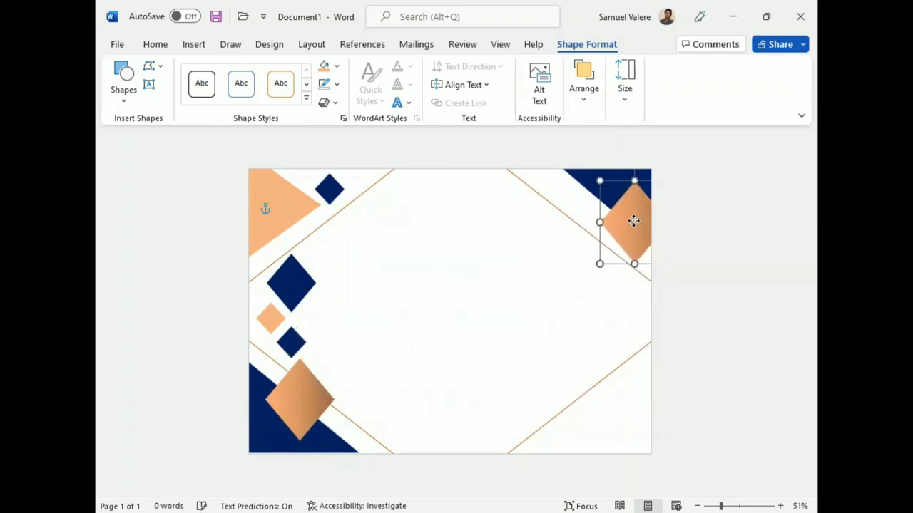
# Step: Shrink and position the top-right gradient diamond, then add a smaller copy to its left
pyautogui.moveTo(600, 182); pyautogui.dragTo(604, 191)
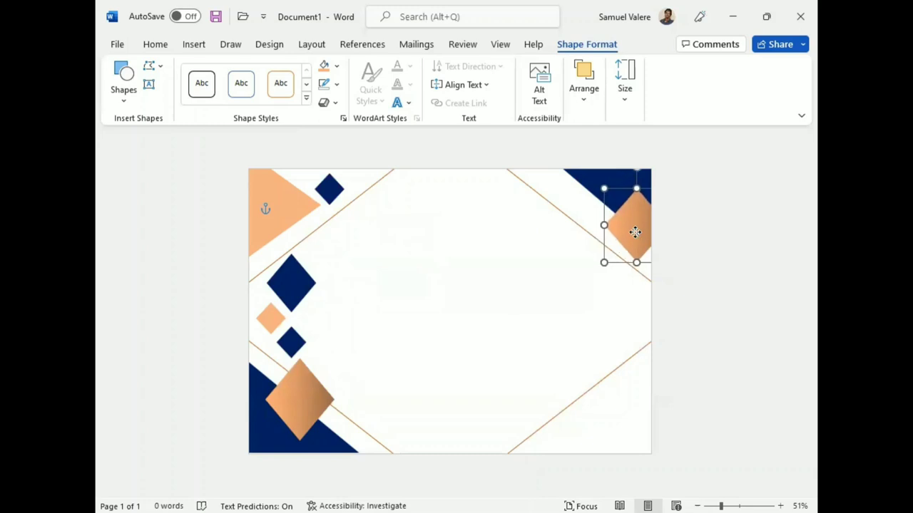
pyautogui.moveTo(604, 191); pyautogui.dragTo(609, 197)
pyautogui.moveTo(644, 231); pyautogui.dragTo(639, 231)
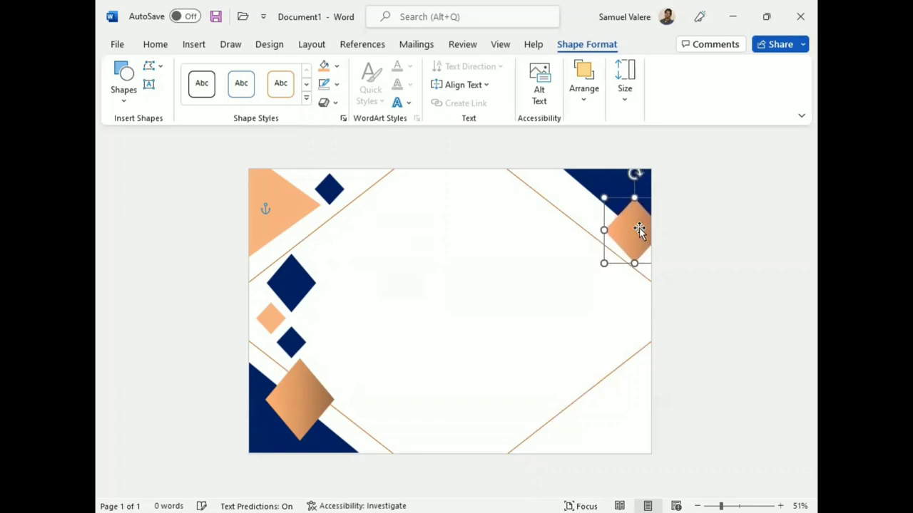
pyautogui.hotkey('ctrl', 'Right')
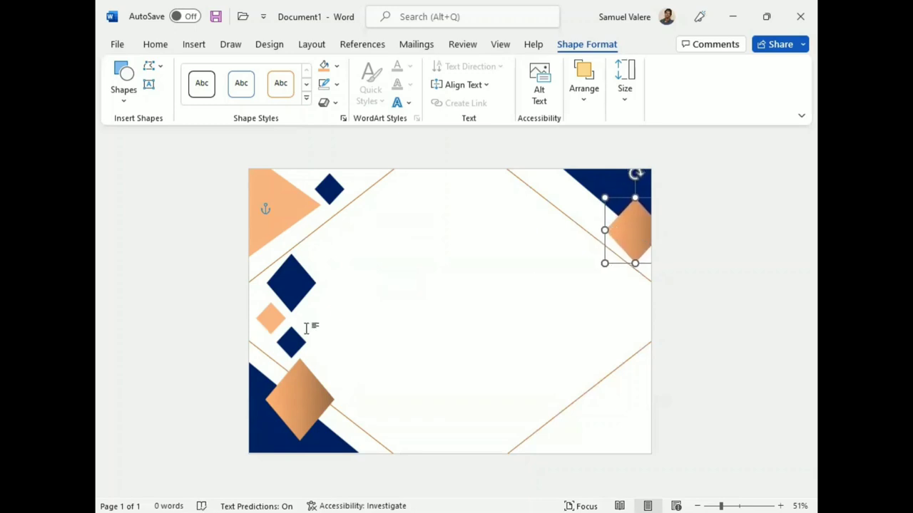
pyautogui.moveTo(633, 251)
pyautogui.keyDown('ctrl'); pyautogui.mouseDown()
pyautogui.moveTo(599, 197)
pyautogui.moveTo(611, 173)
pyautogui.moveTo(593, 196)
pyautogui.mouseUp(); pyautogui.keyUp('ctrl')
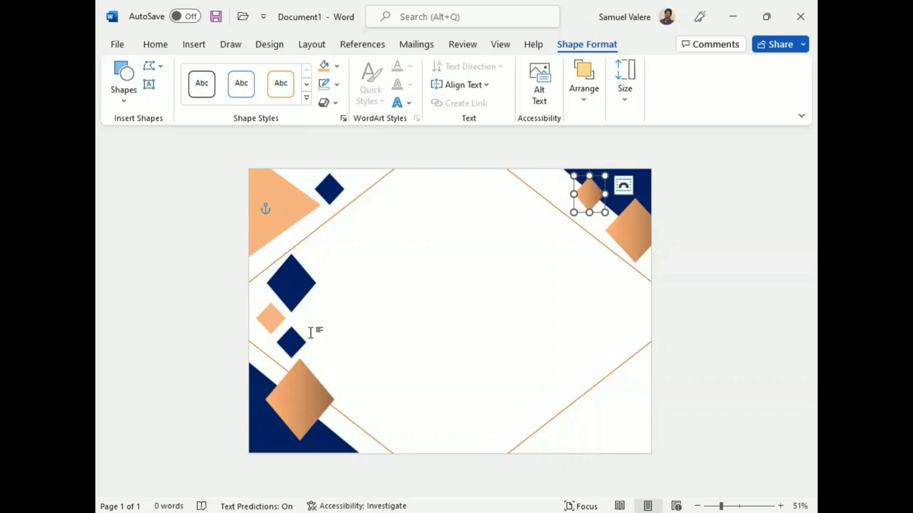
# Step: Copy the large navy diamond to the right edge and resize it upright below the gradient diamonds
pyautogui.click(301, 280)
pyautogui.moveTo(303, 284); pyautogui.dragTo(603, 325)
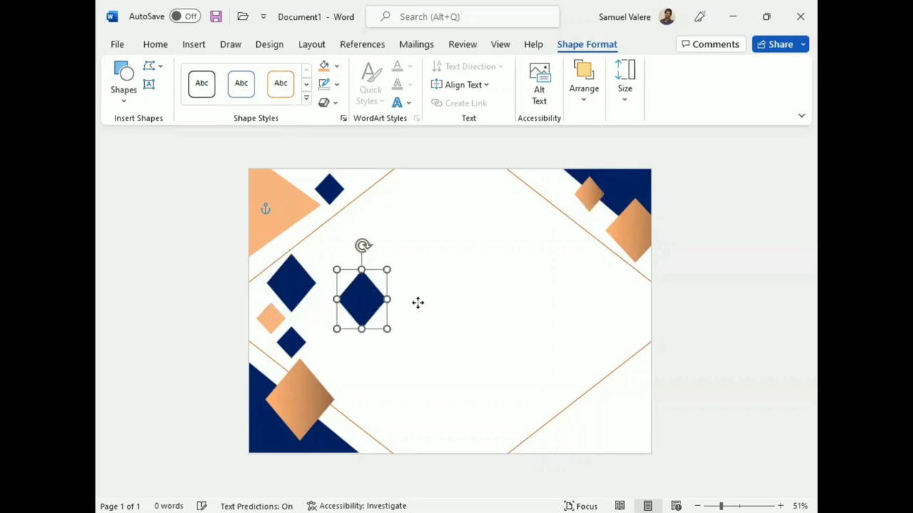
pyautogui.moveTo(566, 295); pyautogui.dragTo(558, 280)
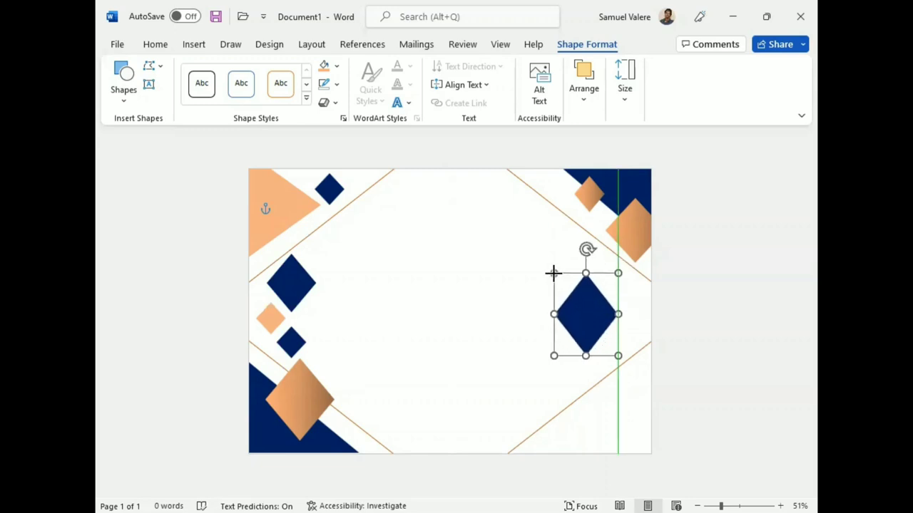
pyautogui.moveTo(595, 314); pyautogui.dragTo(630, 311)
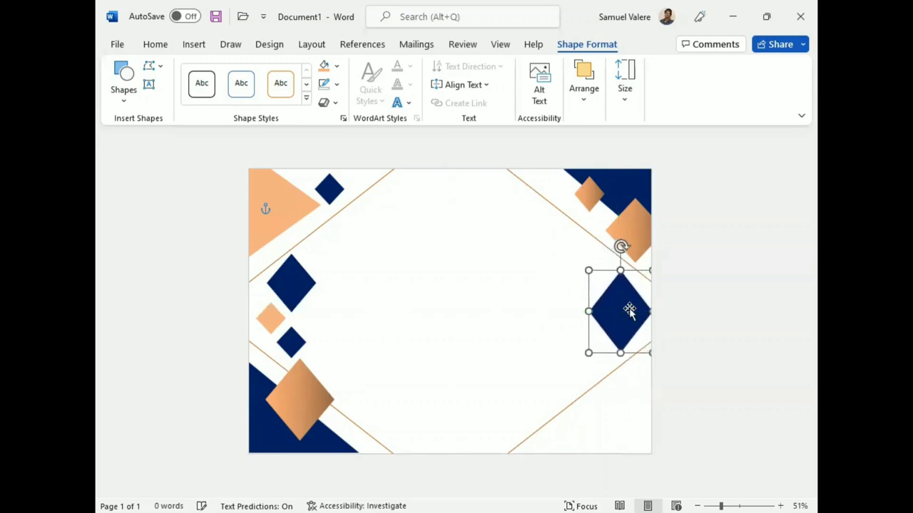
pyautogui.moveTo(650, 271); pyautogui.dragTo(644, 276)
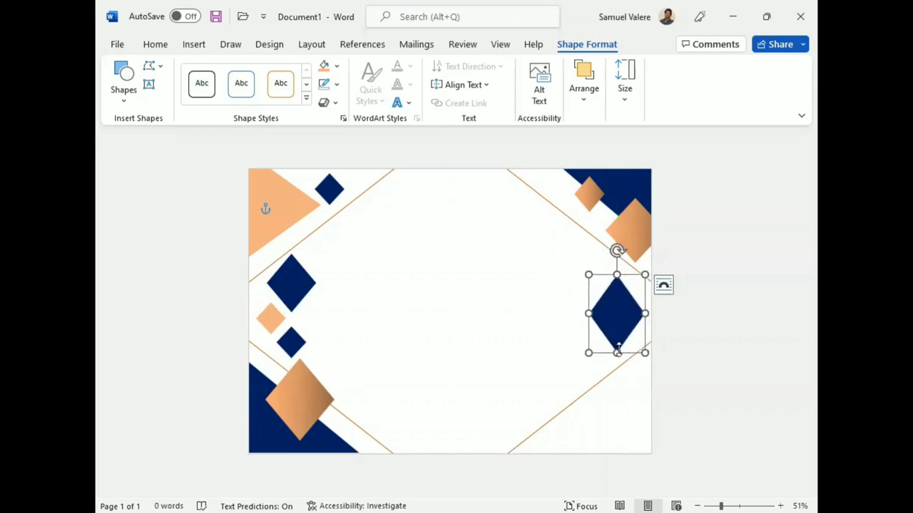
pyautogui.moveTo(617, 349); pyautogui.dragTo(622, 311)
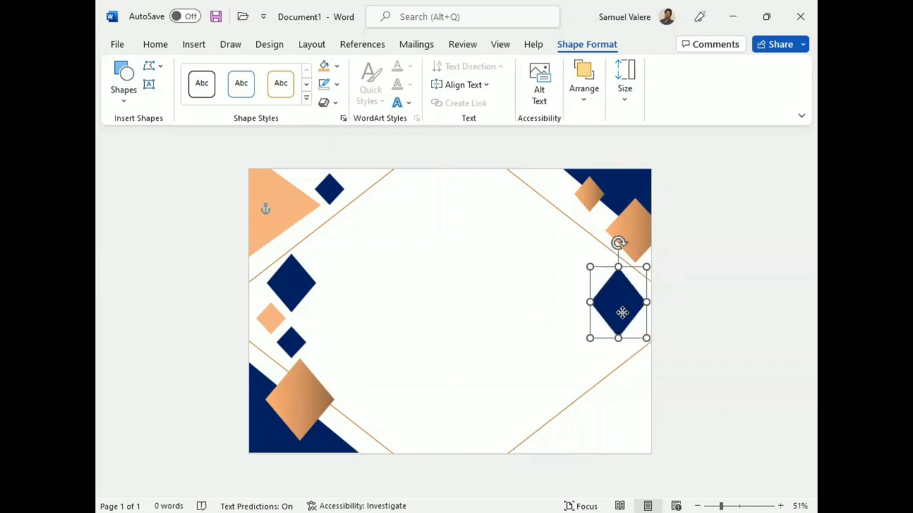
pyautogui.moveTo(618, 244); pyautogui.dragTo(610, 240)
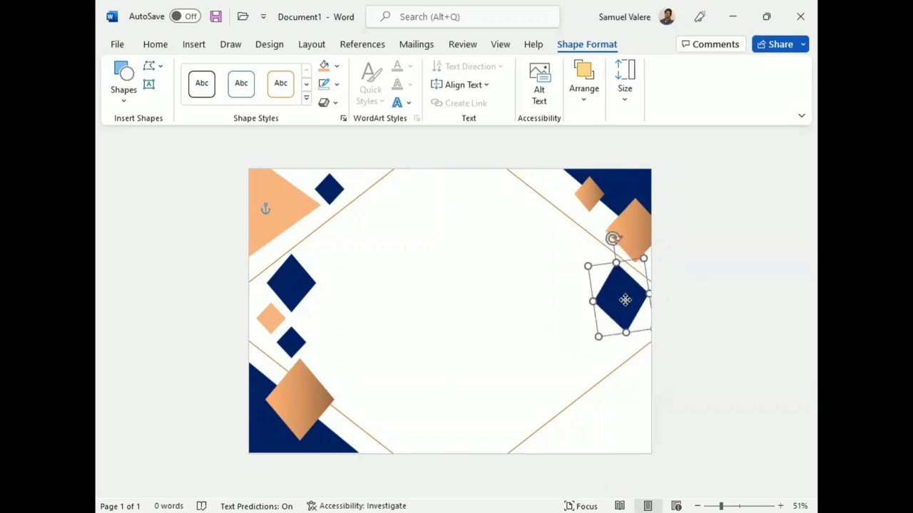
pyautogui.moveTo(608, 241)
pyautogui.mouseDown()
pyautogui.moveTo(619, 241)
pyautogui.moveTo(595, 266)
pyautogui.mouseUp()
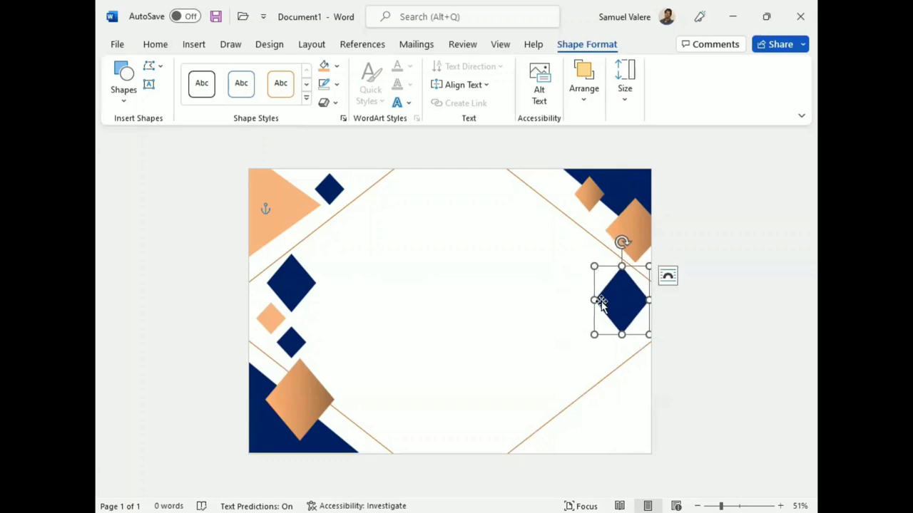
# Step: Copy the small orange diamond below the right-side navy diamond
pyautogui.click(589, 197)
pyautogui.moveTo(594, 198)
pyautogui.mouseDown()
pyautogui.moveTo(603, 349)
pyautogui.moveTo(611, 348)
pyautogui.mouseUp()
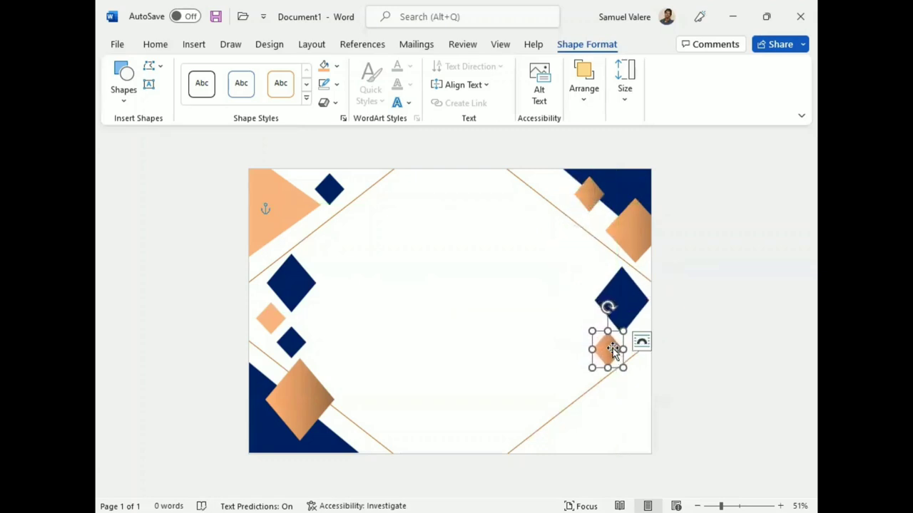
pyautogui.press('Right')
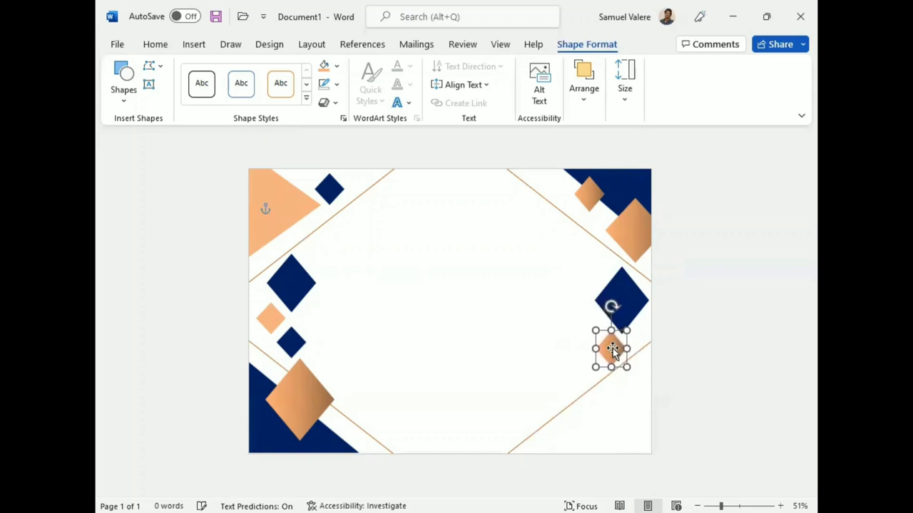
# Step: Copy the top-left orange triangle, rotate it upright, and fit it into the bottom-right corner
pyautogui.click(298, 208)
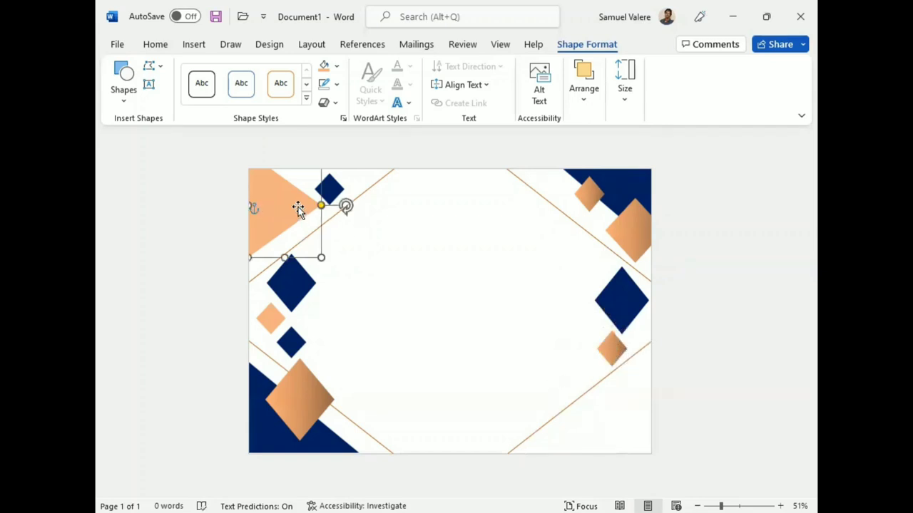
pyautogui.keyDown('ctrl'); pyautogui.moveTo(292, 228); pyautogui.dragTo(489, 346); pyautogui.keyUp('ctrl')
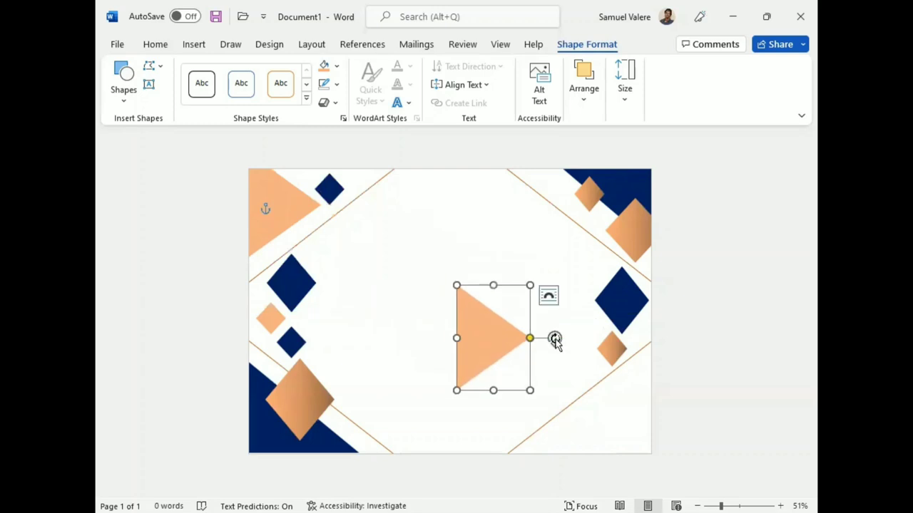
pyautogui.moveTo(550, 340); pyautogui.dragTo(499, 277)
pyautogui.moveTo(476, 327); pyautogui.dragTo(526, 381)
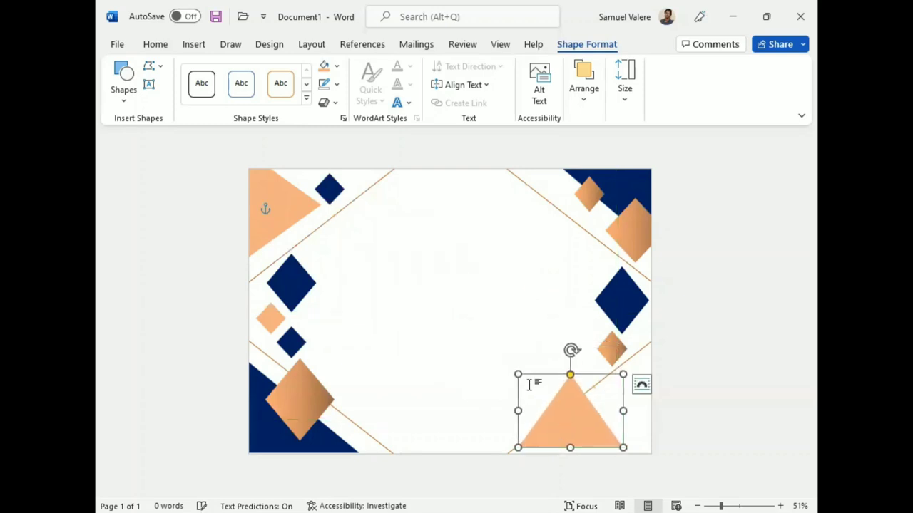
pyautogui.moveTo(576, 425); pyautogui.dragTo(618, 442)
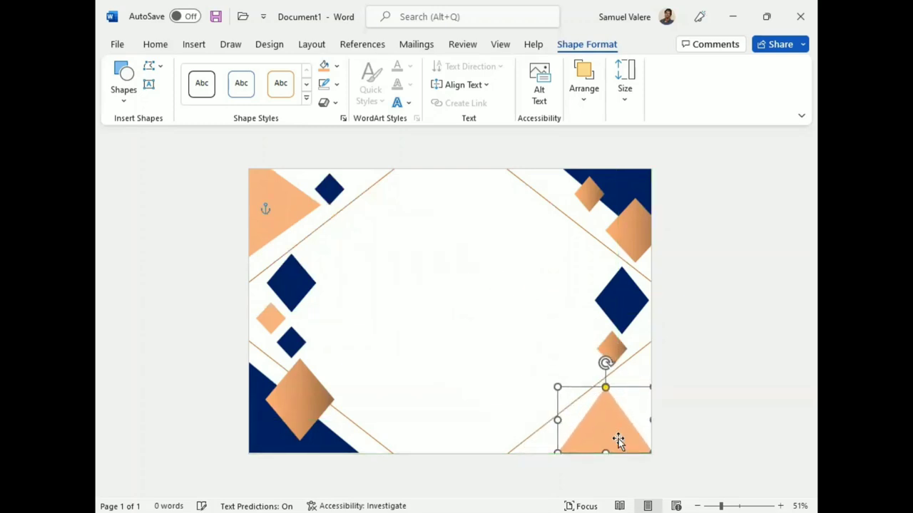
pyautogui.press('Right')
pyautogui.press('Down')
pyautogui.press('Down')
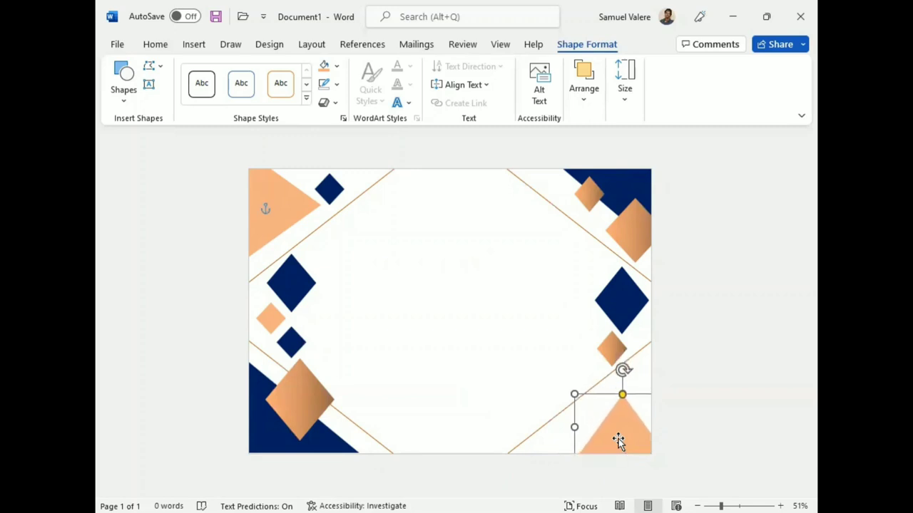
pyautogui.press('Down')
pyautogui.moveTo(574, 431); pyautogui.dragTo(548, 431)
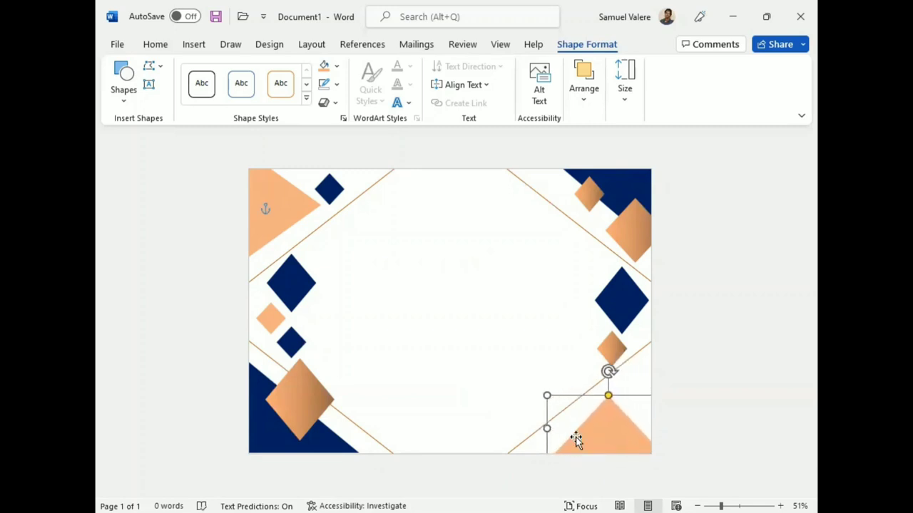
pyautogui.press('Right')
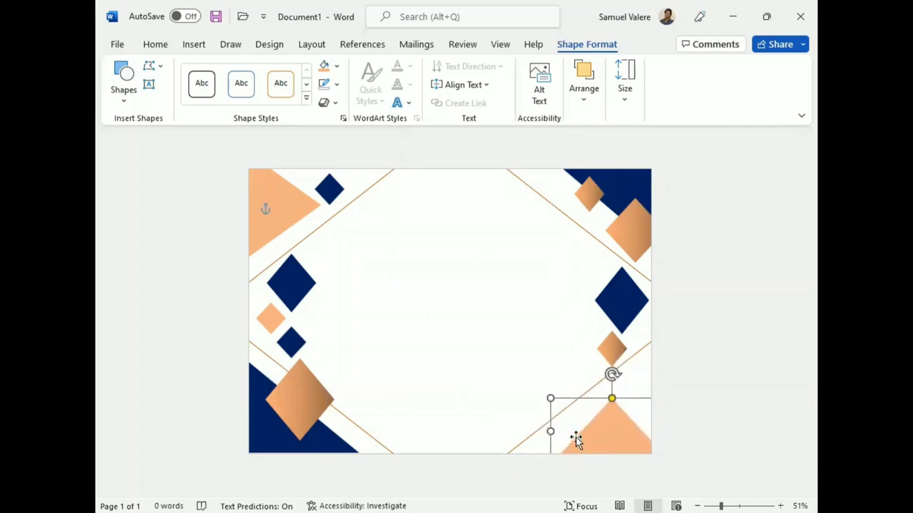
# Step: Copy the small navy diamond into the bottom-right corner beside the orange triangle
pyautogui.click(332, 191)
pyautogui.moveTo(332, 191); pyautogui.dragTo(638, 408)
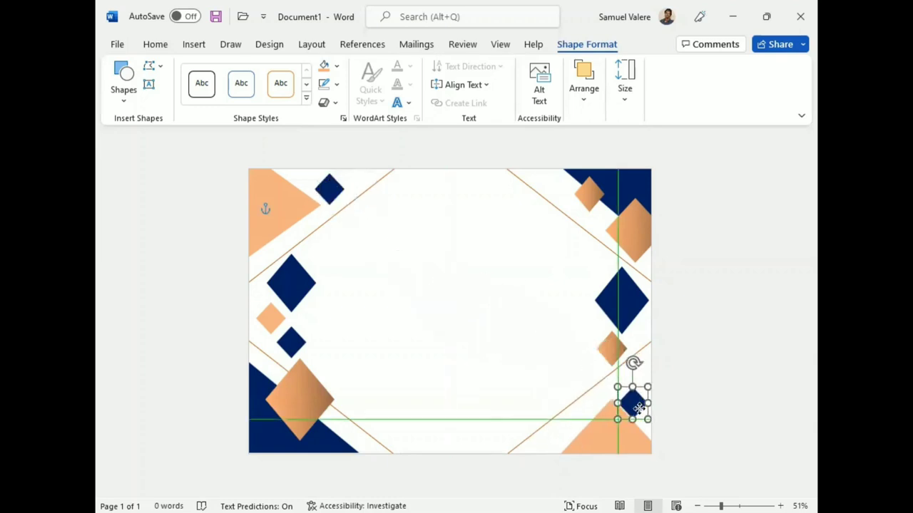
pyautogui.press('Down')
pyautogui.press('Down')
pyautogui.press('Down')
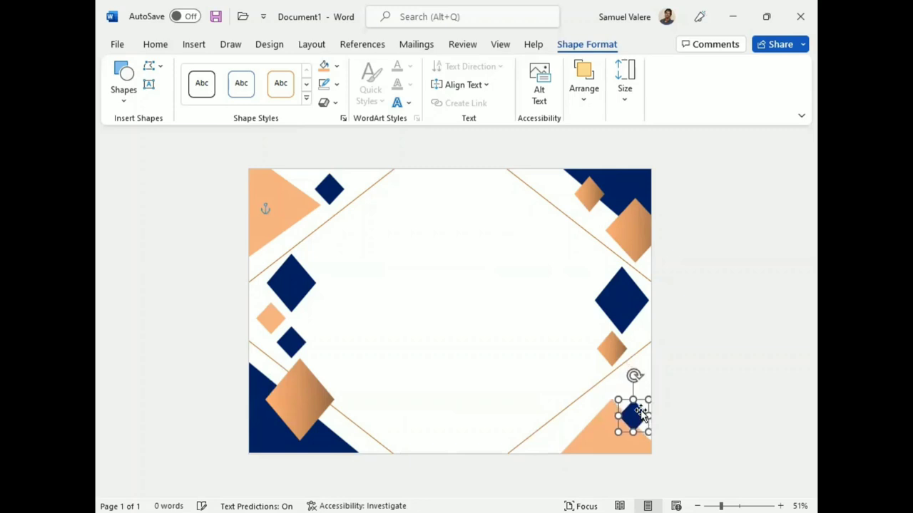
pyautogui.press('Down')
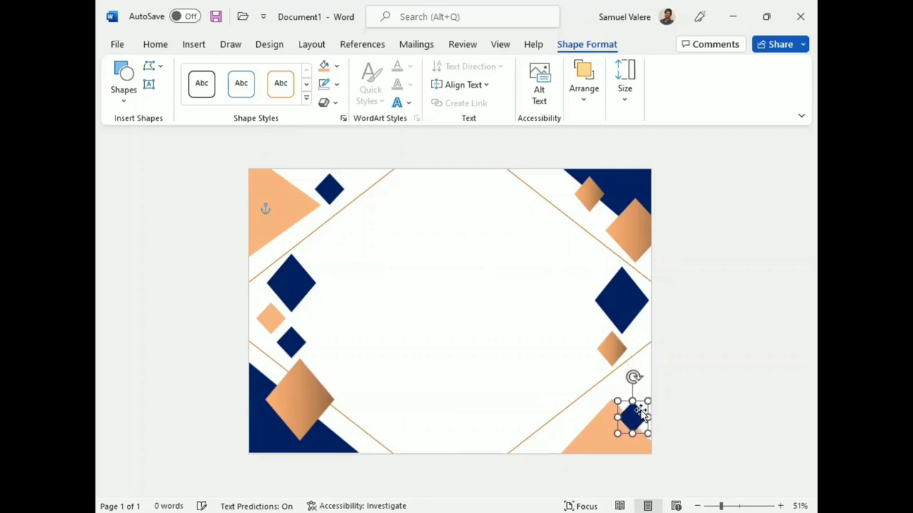
pyautogui.click(452, 364)
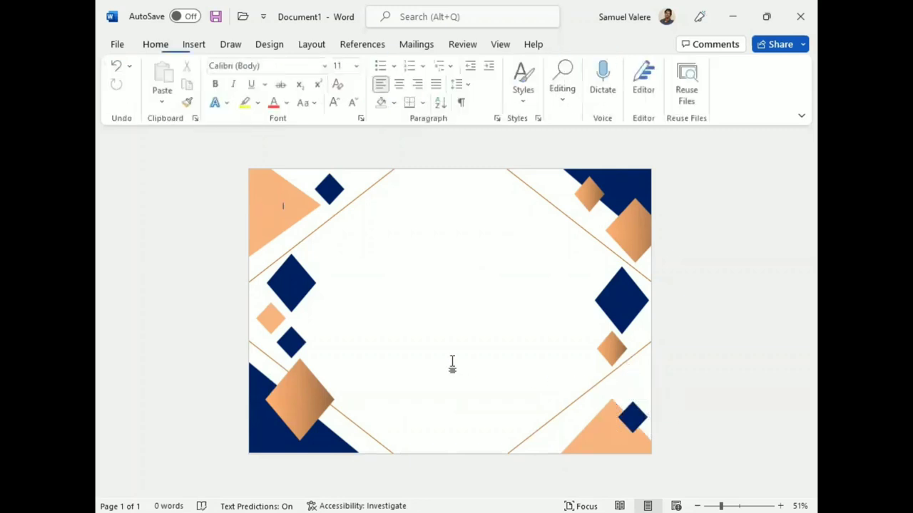
# Step: Nudge the top-left orange triangle slightly further left
pyautogui.click(285, 219)
pyautogui.press('Left')
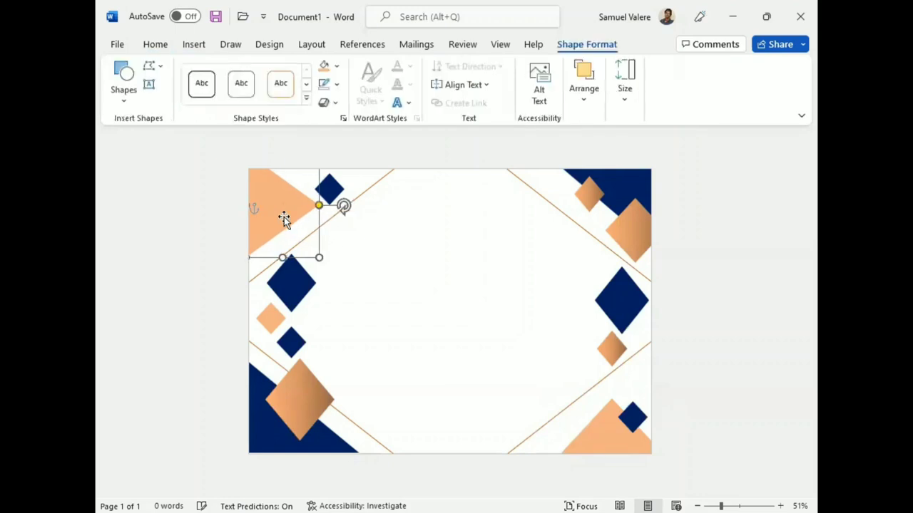
pyautogui.press('Left')
pyautogui.press('Left')
pyautogui.press('Left')
pyautogui.press('Left')
pyautogui.click(336, 190)
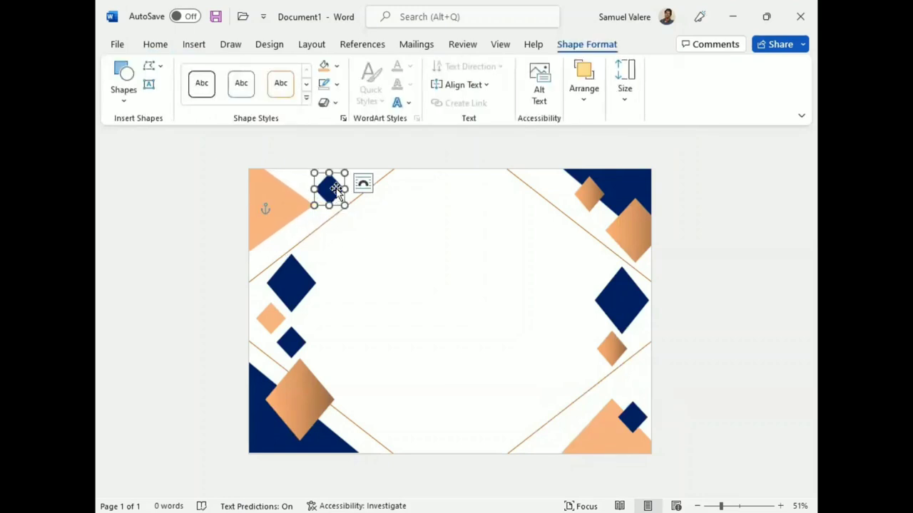
pyautogui.press('Left')
pyautogui.press('Left')
pyautogui.press('Left')
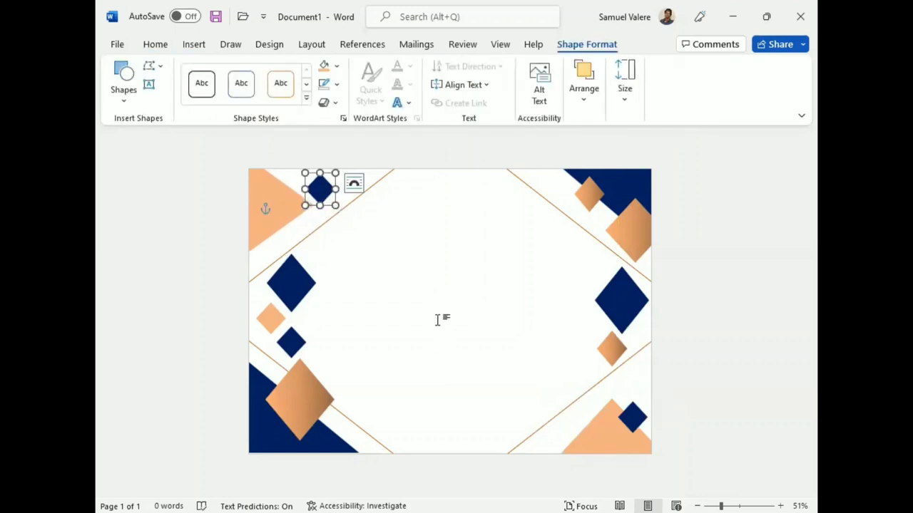
pyautogui.click(222, 169)
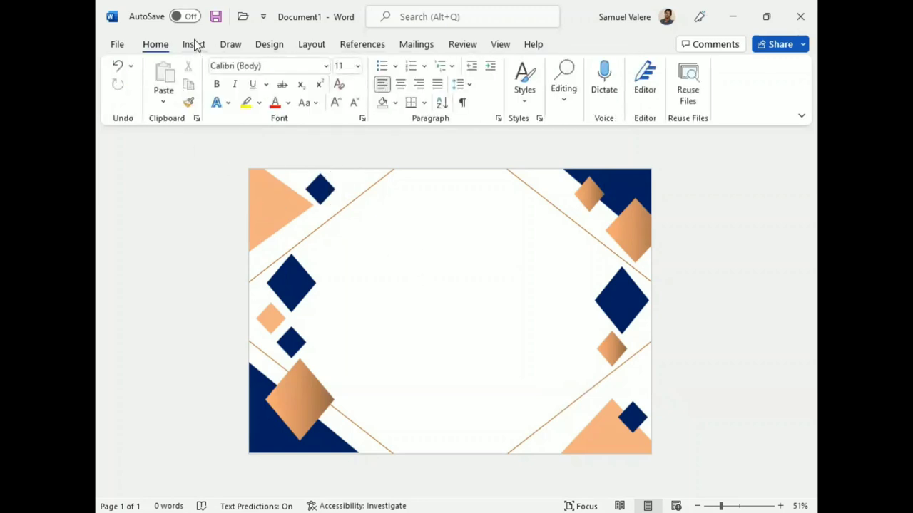
pyautogui.click(196, 45)
pyautogui.click(249, 66)
# Step: Draw a text box near the top reading Certificate, centred and enlarged to 72 pt
pyautogui.click(258, 106)
pyautogui.moveTo(384, 226); pyautogui.dragTo(533, 278)
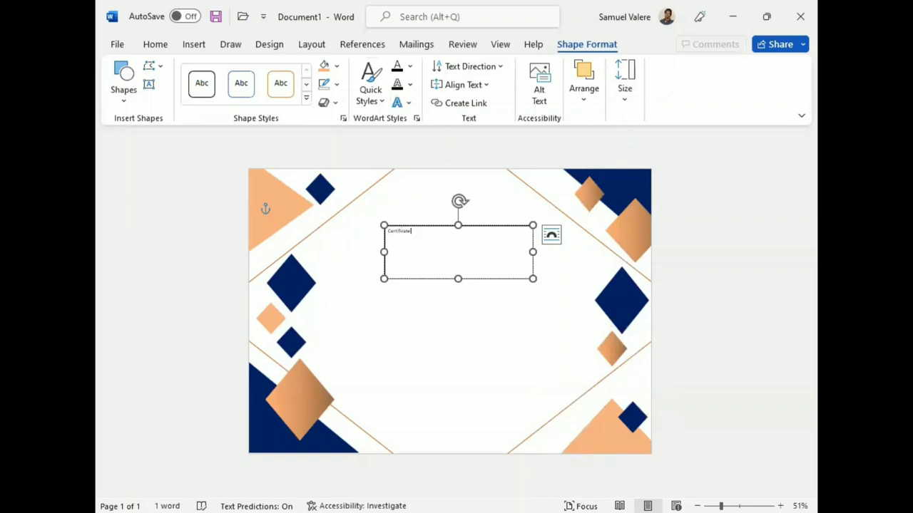
pyautogui.doubleClick(403, 232)
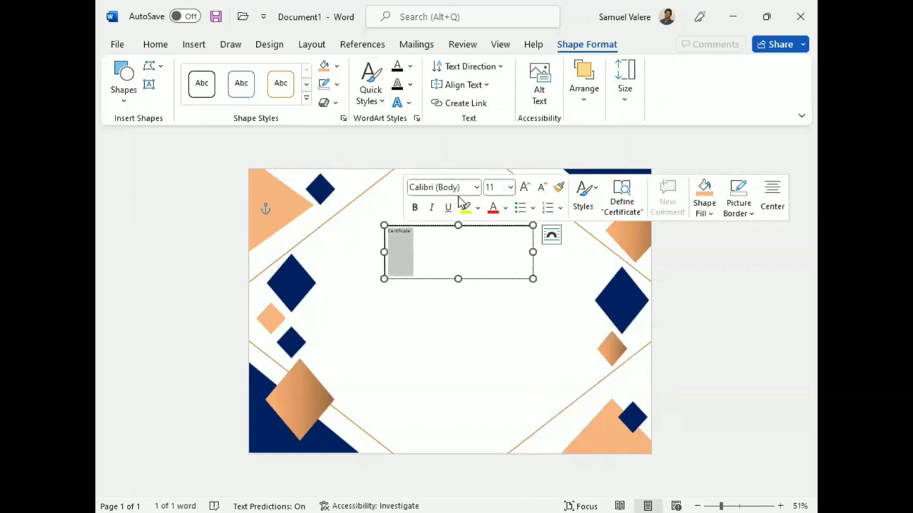
pyautogui.click(156, 45)
pyautogui.click(213, 66)
pyautogui.write('Amasis MT Pro Black')
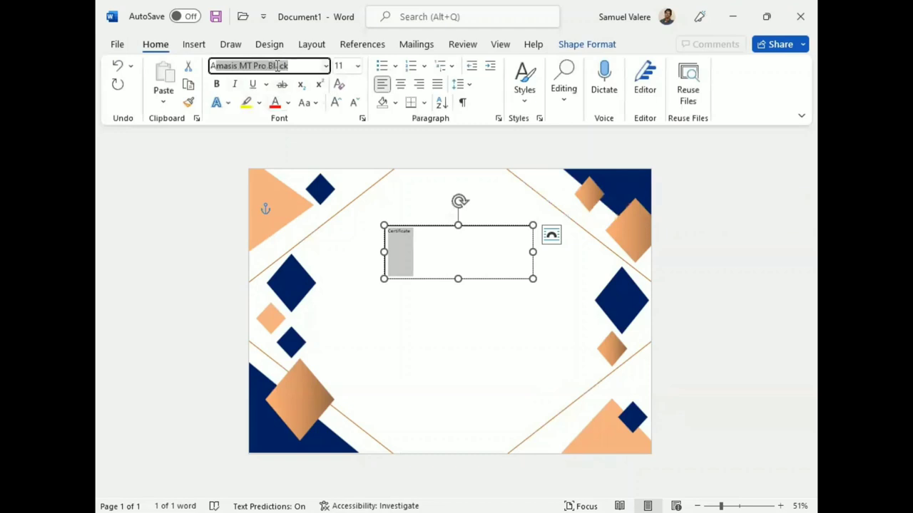
pyautogui.press('Return')
pyautogui.click(400, 85)
pyautogui.click(335, 103)
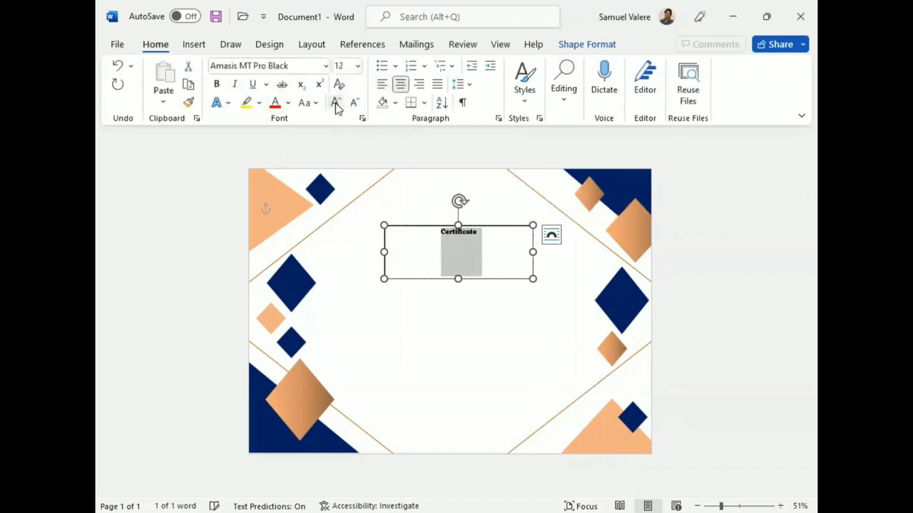
pyautogui.click(336, 103)
pyautogui.click(335, 102)
pyautogui.click(335, 102)
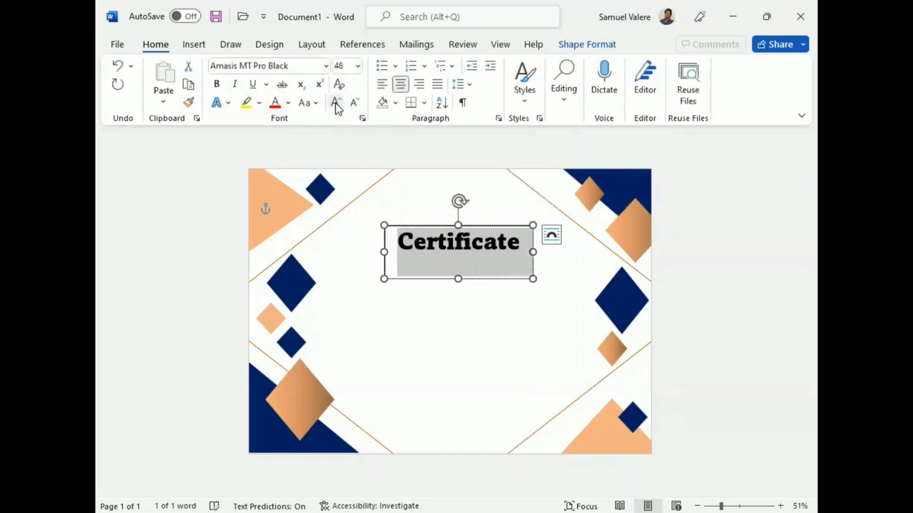
pyautogui.click(335, 103)
pyautogui.moveTo(385, 252); pyautogui.dragTo(328, 253)
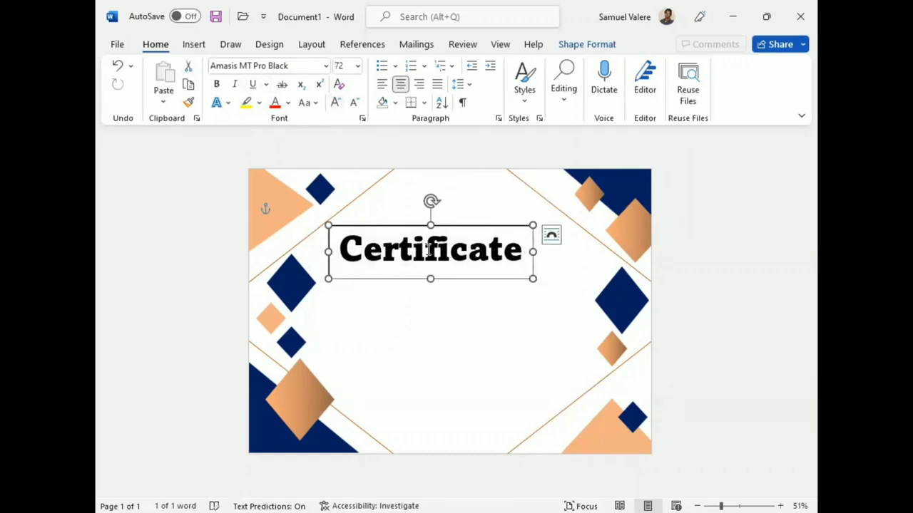
# Step: Set the title to bold Baskerville Old Face and convert it to uppercase
pyautogui.doubleClick(430, 249)
pyautogui.click(423, 205)
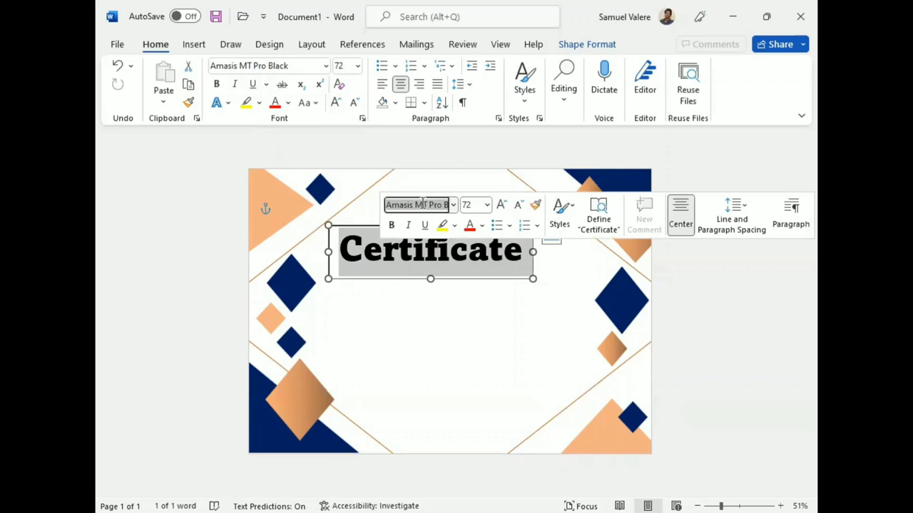
pyautogui.write('Baskerville Old Face')
pyautogui.press('Return')
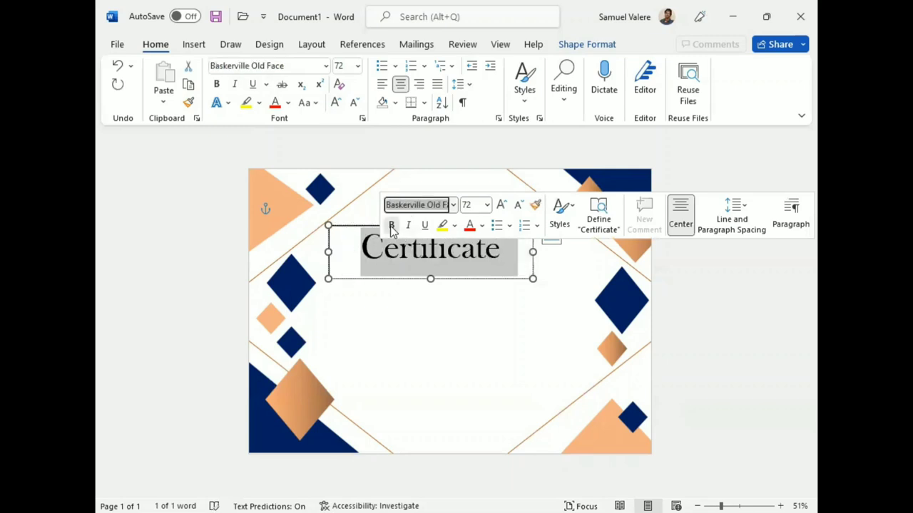
pyautogui.click(391, 225)
pyautogui.moveTo(534, 252); pyautogui.dragTo(543, 253)
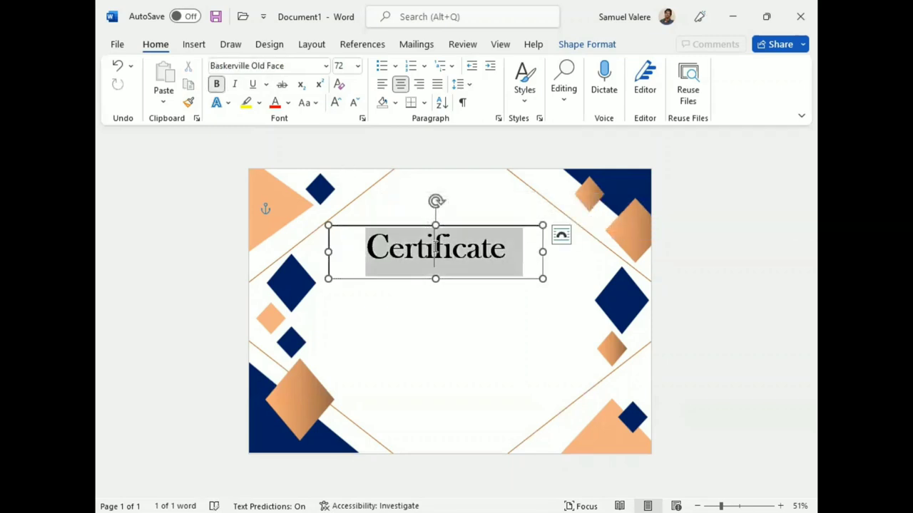
pyautogui.click(336, 104)
pyautogui.click(337, 104)
pyautogui.click(315, 102)
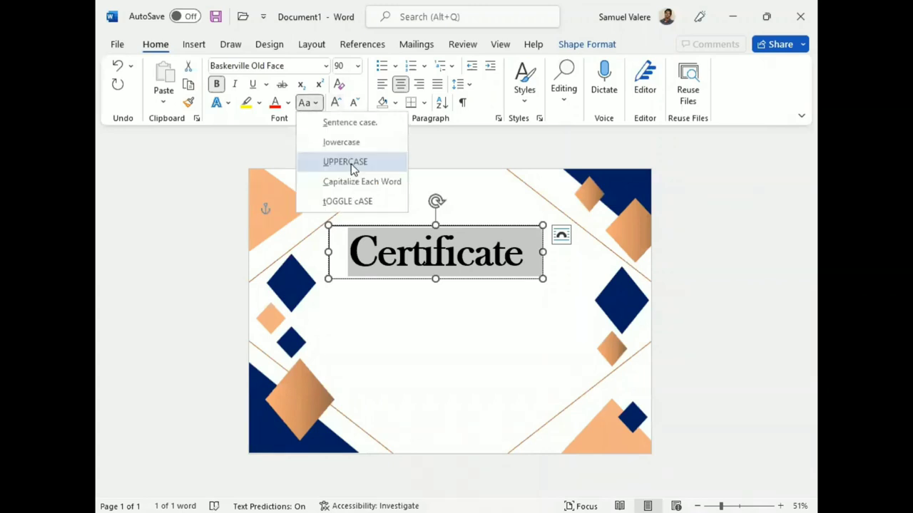
pyautogui.click(349, 163)
# Step: Size CERTIFICATE to 65 pt and fit the text box around it
pyautogui.click(354, 103)
pyautogui.click(354, 102)
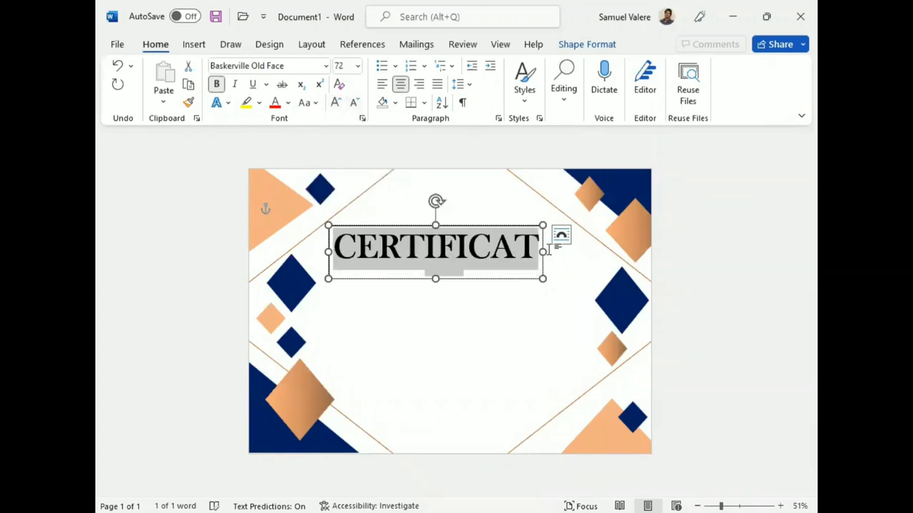
pyautogui.moveTo(542, 252); pyautogui.dragTo(563, 248)
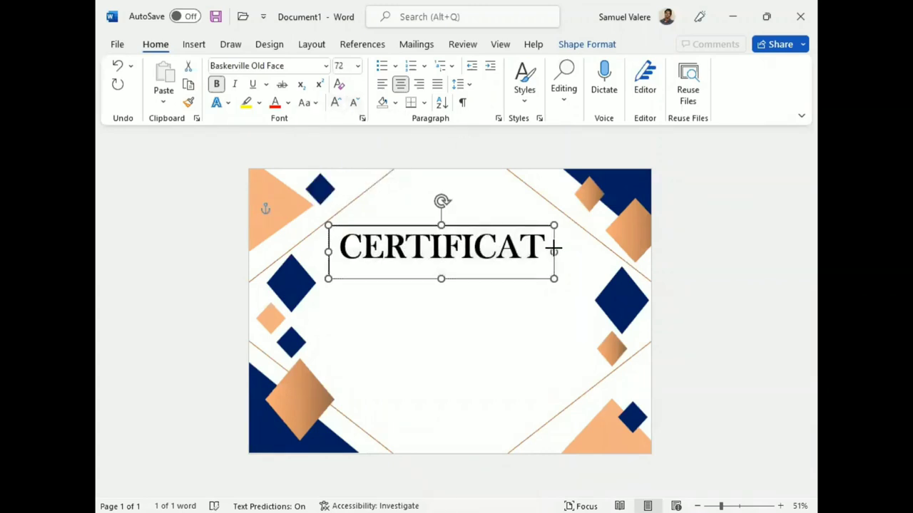
pyautogui.click(353, 103)
pyautogui.click(341, 65)
pyautogui.write('65')
pyautogui.press('Return')
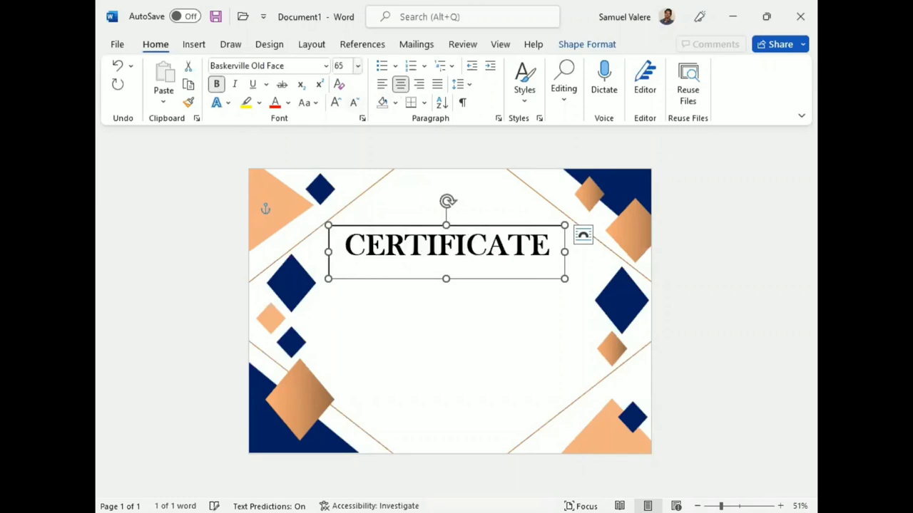
pyautogui.moveTo(445, 279); pyautogui.dragTo(445, 263)
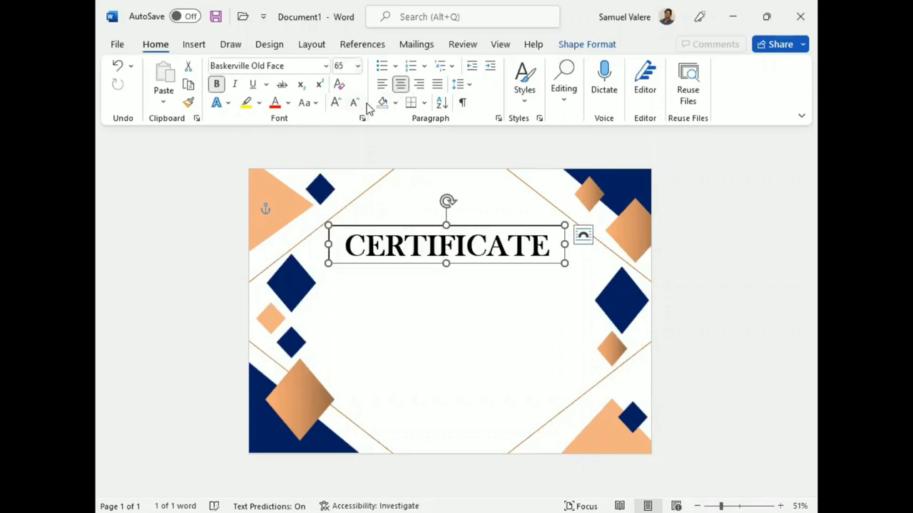
# Step: Remove the title box's outline and fill, and centre it slightly lower on the page
pyautogui.click(586, 45)
pyautogui.click(330, 85)
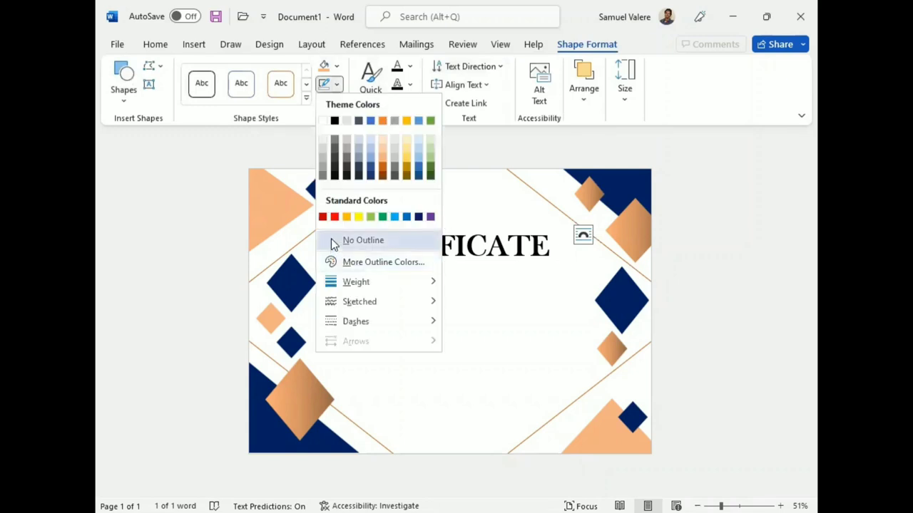
pyautogui.click(331, 244)
pyautogui.click(337, 65)
pyautogui.click(334, 219)
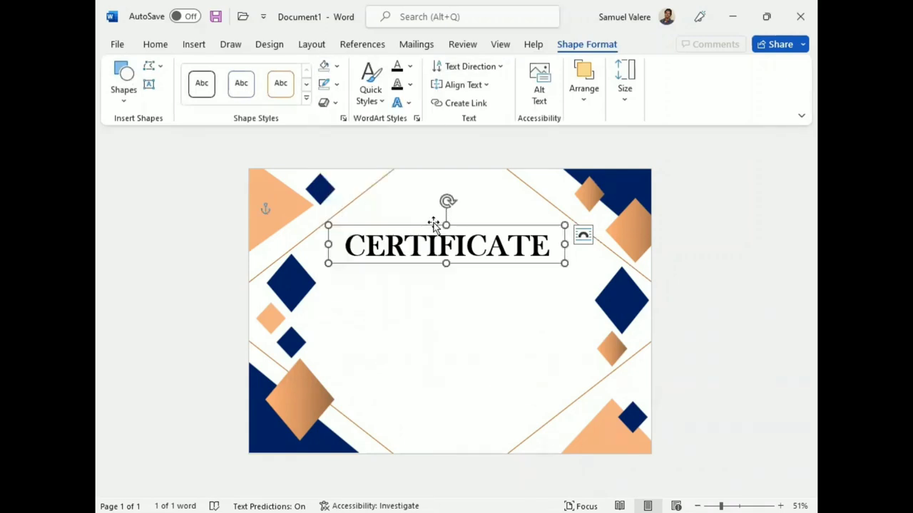
pyautogui.moveTo(433, 224); pyautogui.dragTo(437, 236)
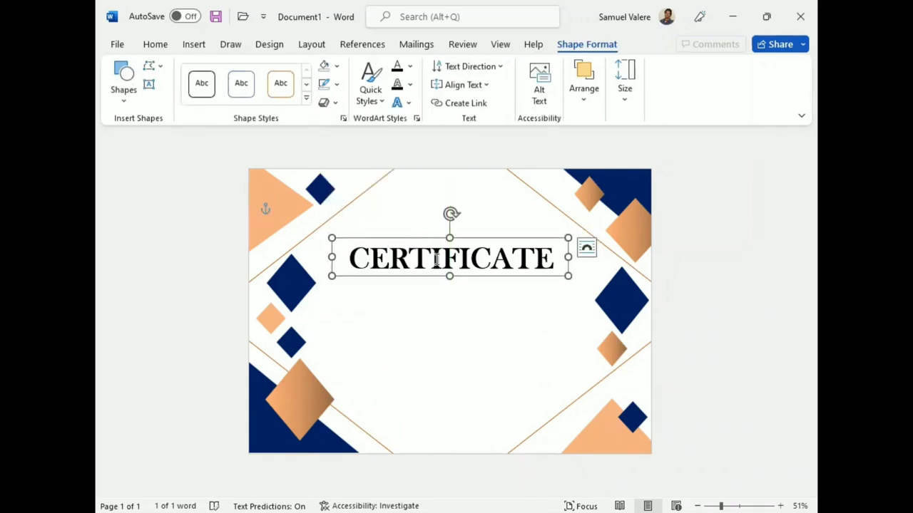
# Step: Add a text box below the title containing Of Appreciation
pyautogui.click(148, 84)
pyautogui.moveTo(405, 283); pyautogui.dragTo(488, 305)
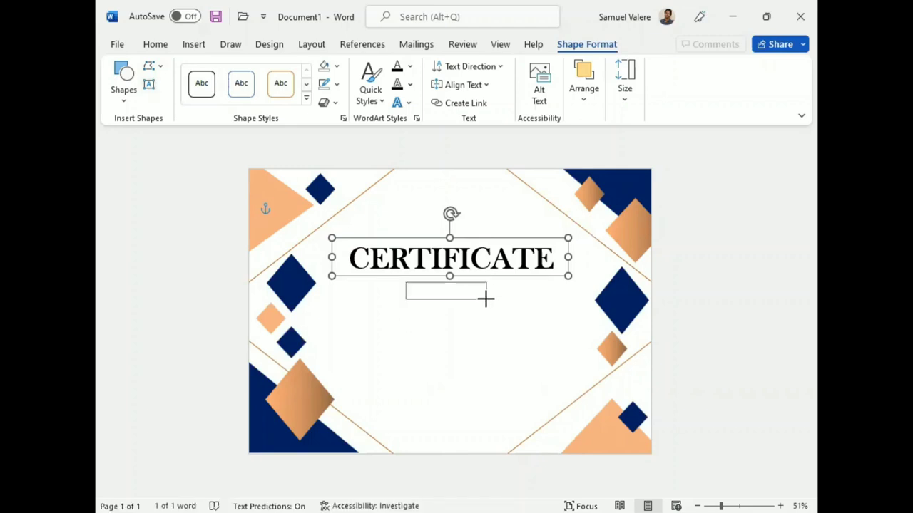
pyautogui.click(465, 264)
pyautogui.click(430, 295)
pyautogui.write('of')
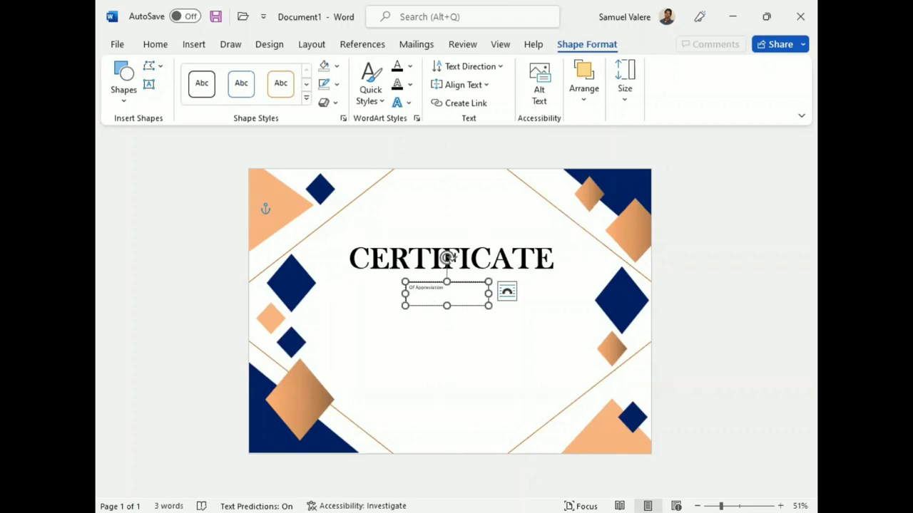
# Step: Centre the subtitle in Baskerville Old Face, enlarged four steps on one line
pyautogui.tripleClick(431, 289)
pyautogui.click(155, 44)
pyautogui.click(401, 84)
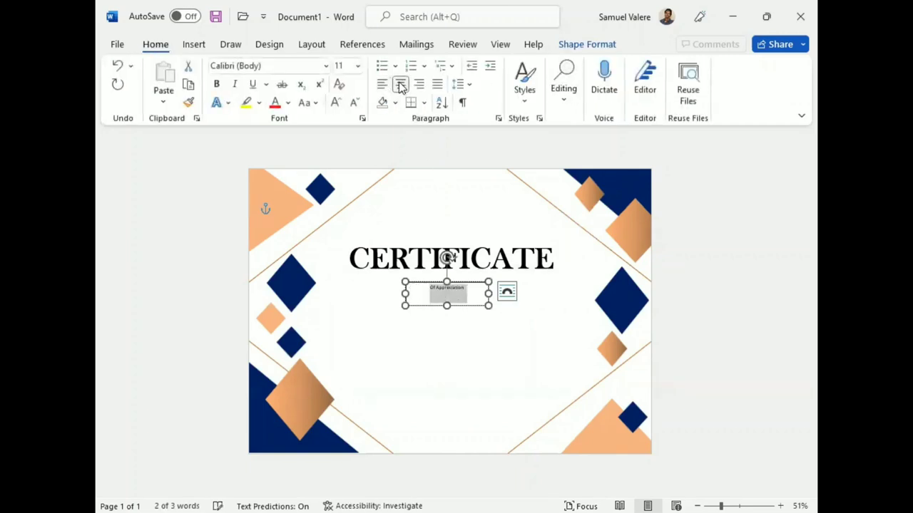
pyautogui.click(268, 66)
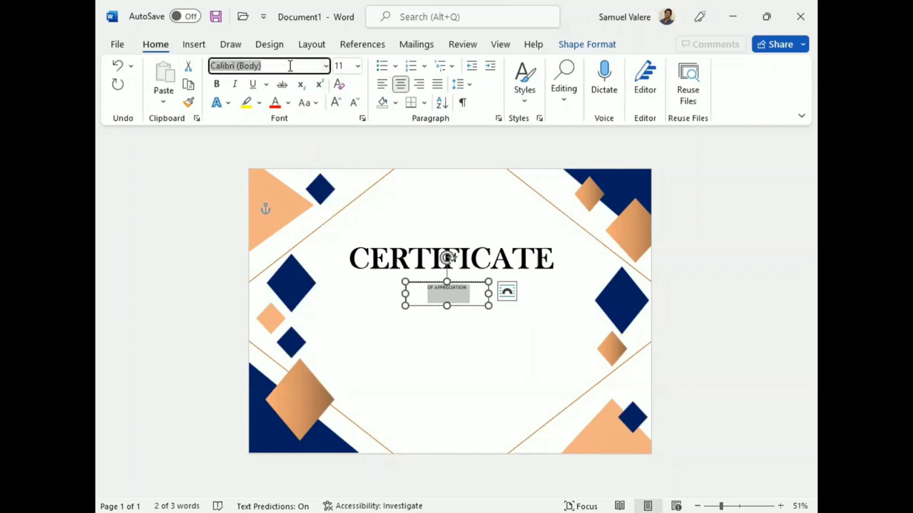
pyautogui.write('Baskerville Old Face')
pyautogui.press('Return')
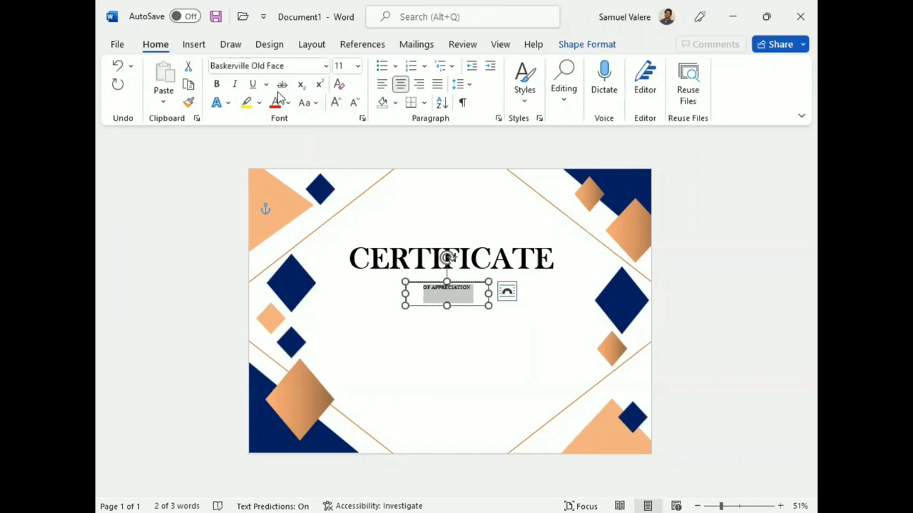
pyautogui.click(335, 102)
pyautogui.click(335, 103)
pyautogui.click(335, 103)
pyautogui.click(335, 103)
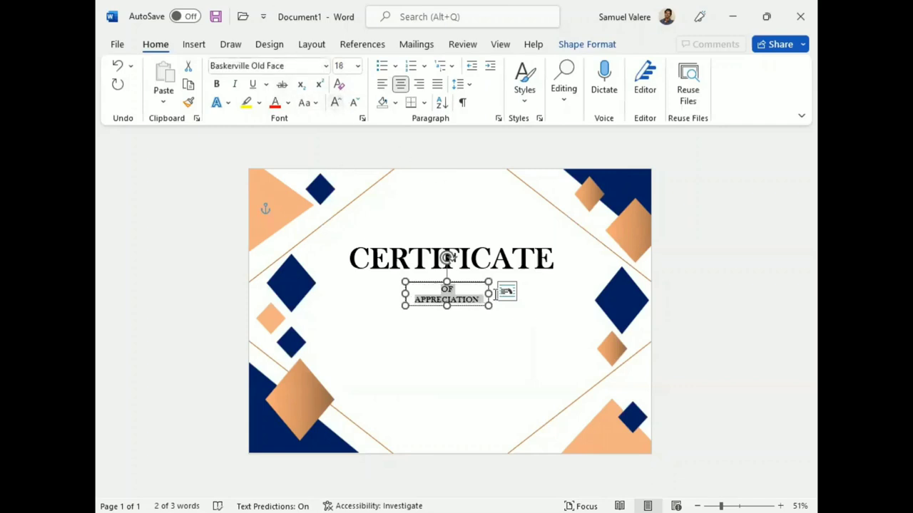
pyautogui.moveTo(489, 293)
pyautogui.mouseDown()
pyautogui.moveTo(498, 293)
pyautogui.moveTo(449, 300)
pyautogui.moveTo(514, 298)
pyautogui.moveTo(460, 281)
pyautogui.mouseUp()
pyautogui.click(335, 103)
pyautogui.click(335, 103)
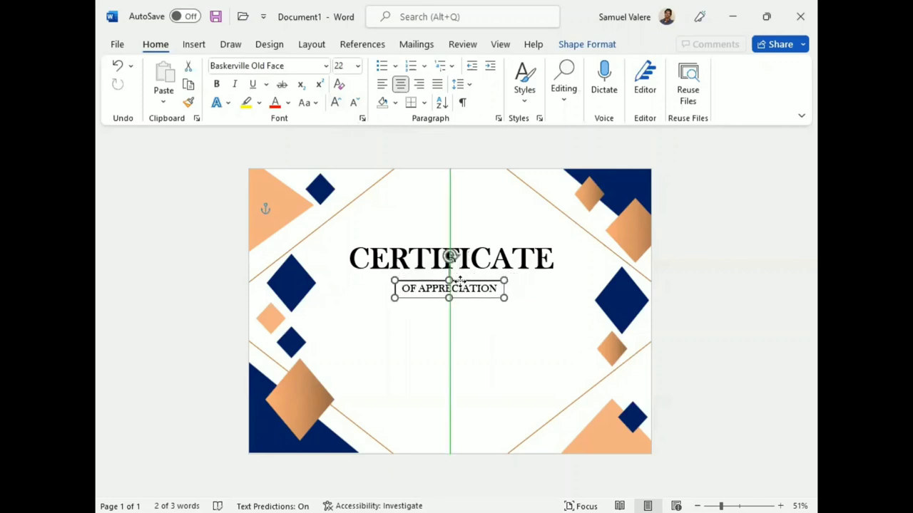
pyautogui.press('Up')
pyautogui.press('Up')
pyautogui.press('Up')
pyautogui.press('Up')
pyautogui.press('Up')
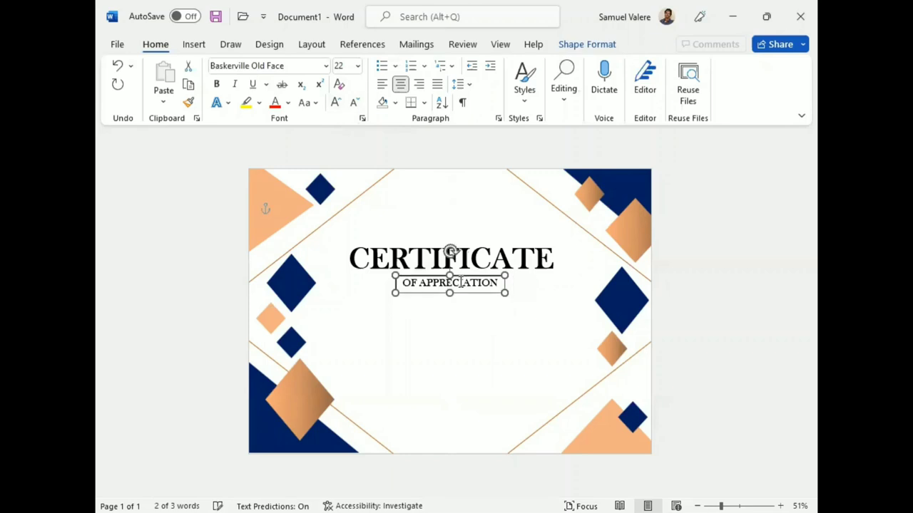
# Step: Remove the subtitle box's outline and fill and colour its text dark blue
pyautogui.click(579, 44)
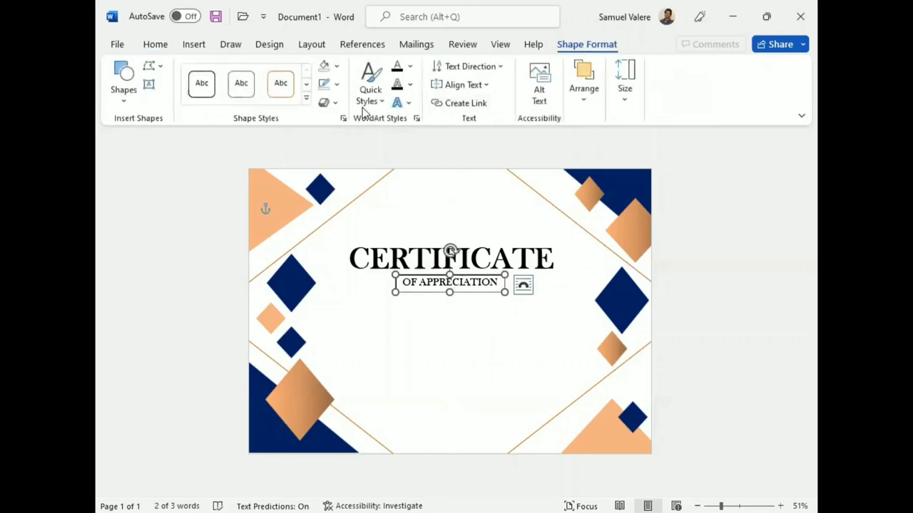
pyautogui.click(336, 83)
pyautogui.click(334, 243)
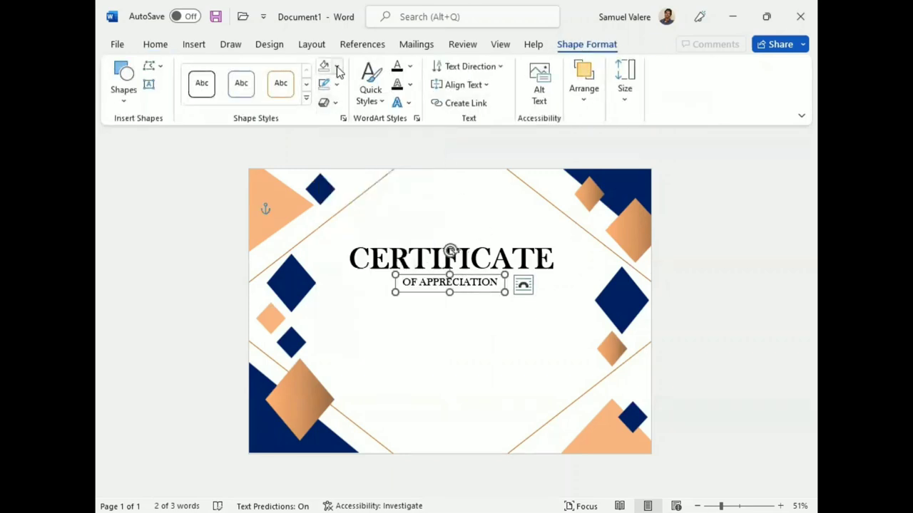
pyautogui.click(340, 222)
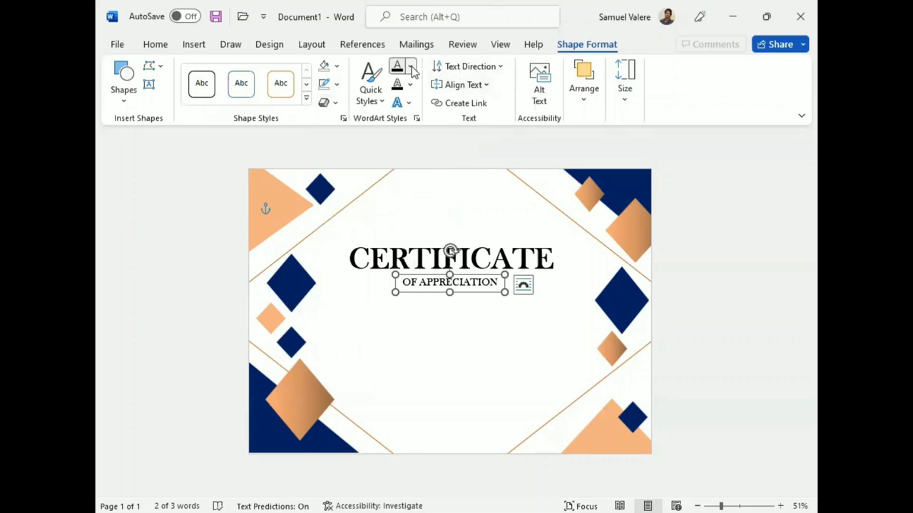
pyautogui.click(410, 66)
pyautogui.click(490, 220)
# Step: Recolour CERTIFICATE dark blue to match the subtitle
pyautogui.doubleClick(476, 257)
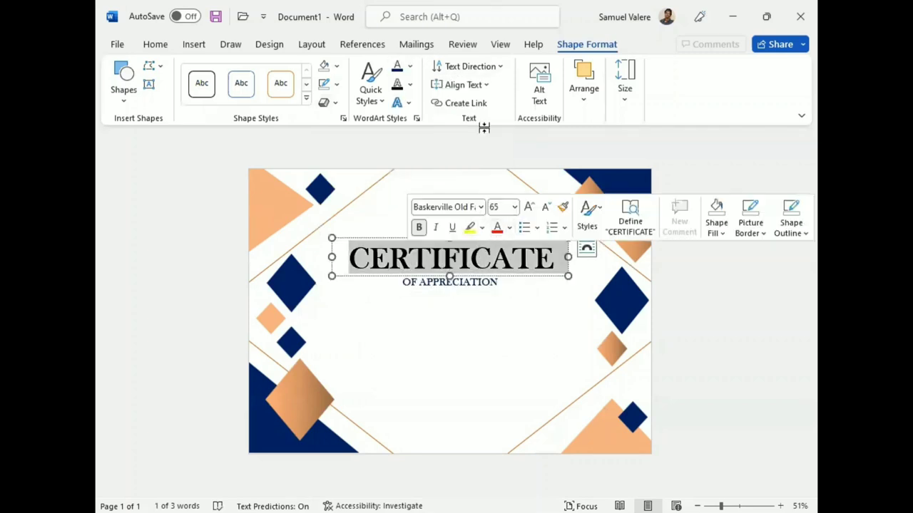
pyautogui.click(411, 68)
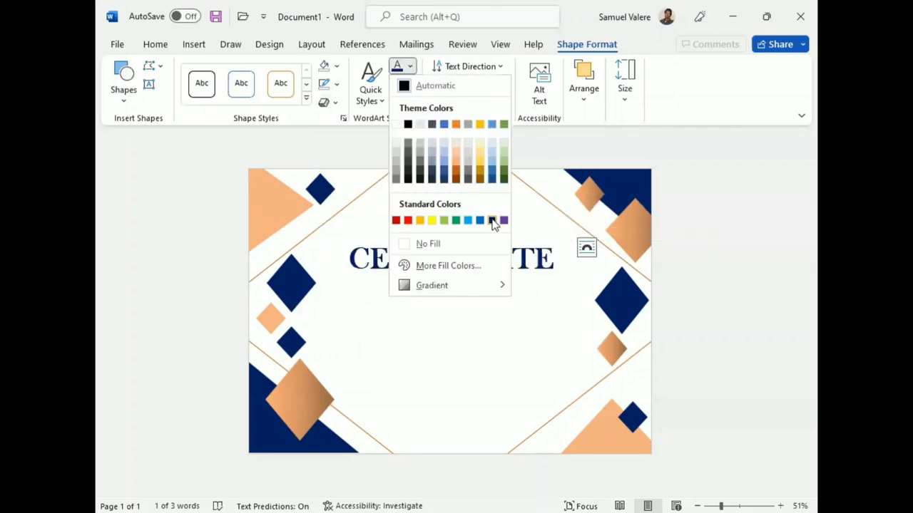
pyautogui.click(493, 221)
pyautogui.click(460, 303)
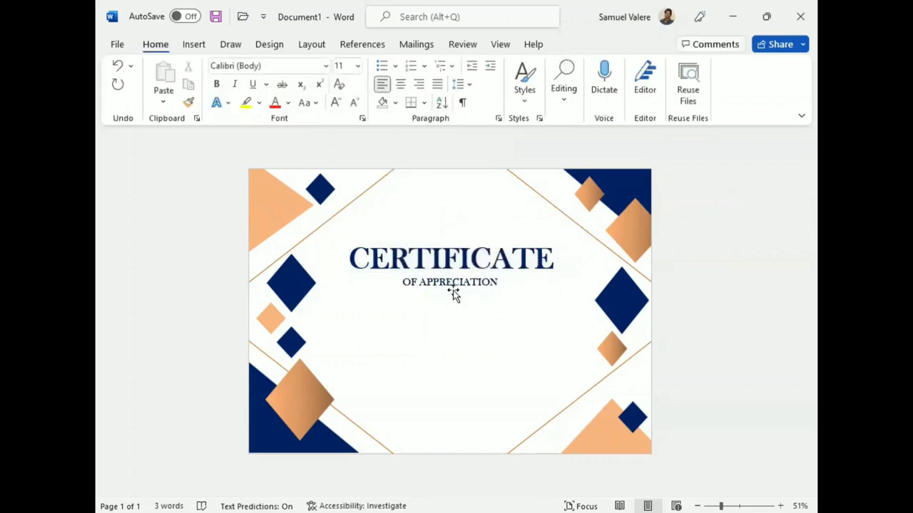
# Step: Draw a text box below OF APPRECIATION with the 'Proudly presented to' line
pyautogui.click(193, 45)
pyautogui.click(261, 66)
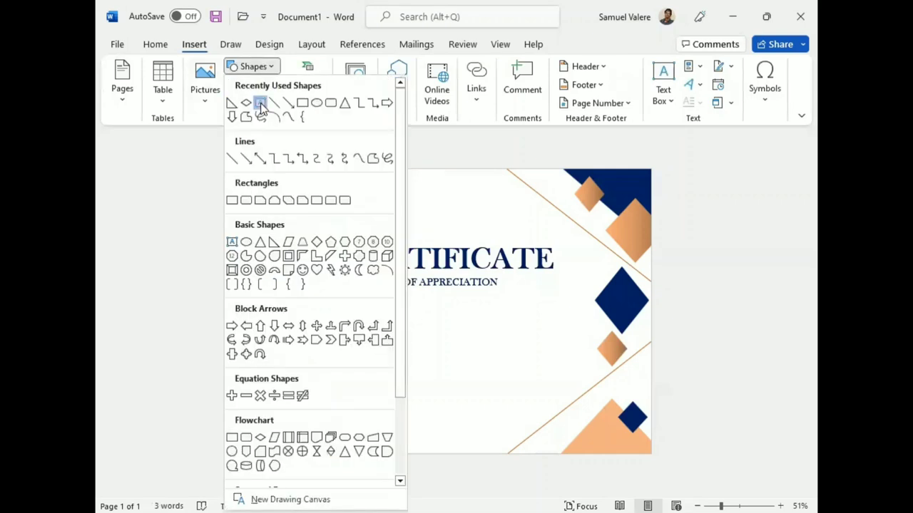
pyautogui.click(261, 97)
pyautogui.moveTo(375, 296); pyautogui.dragTo(552, 315)
pyautogui.write('This Certificate is')
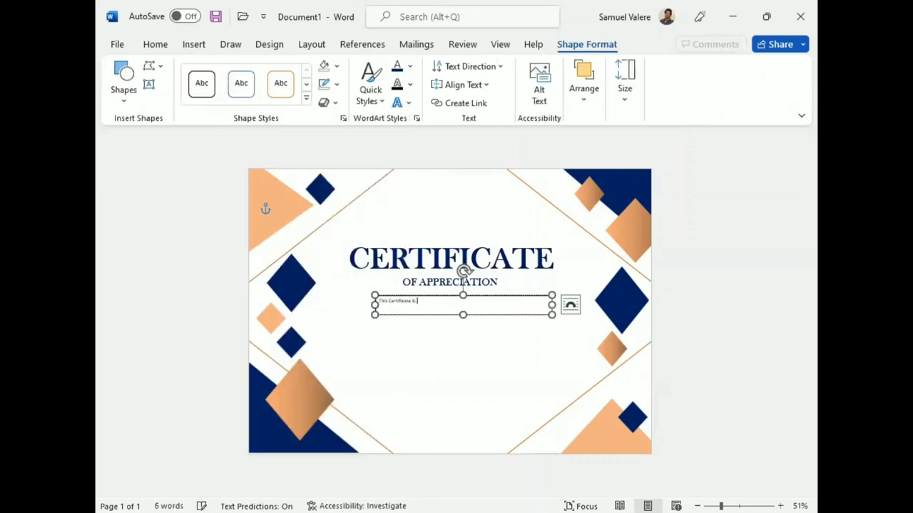
pyautogui.write('Proudly Presented To')
# Step: Centre the line in Baskerville Old Face and make it uppercase
pyautogui.tripleClick(420, 302)
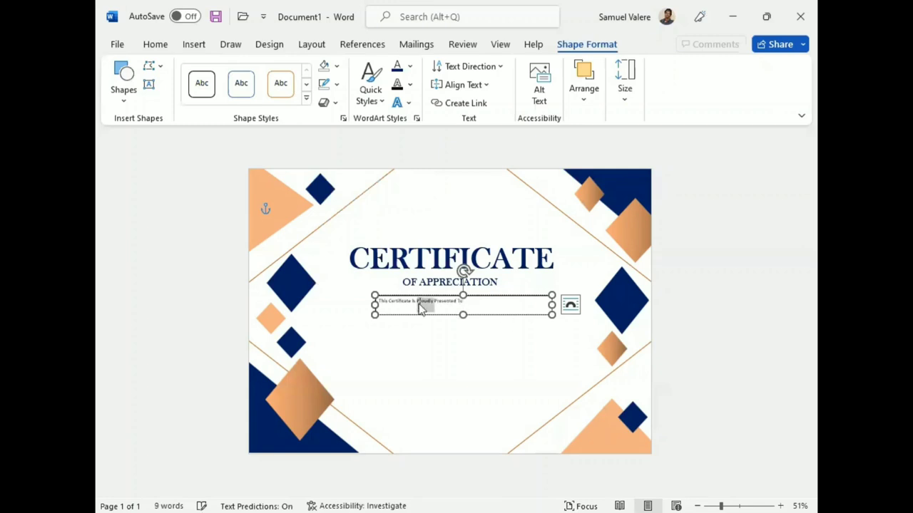
pyautogui.click(156, 44)
pyautogui.click(400, 84)
pyautogui.click(286, 66)
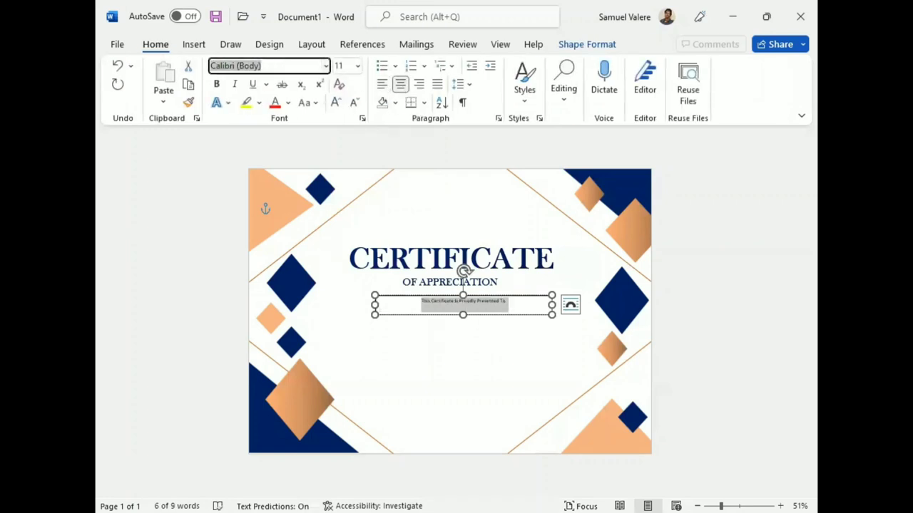
pyautogui.write('Baskerville Old Face')
pyautogui.press('Return')
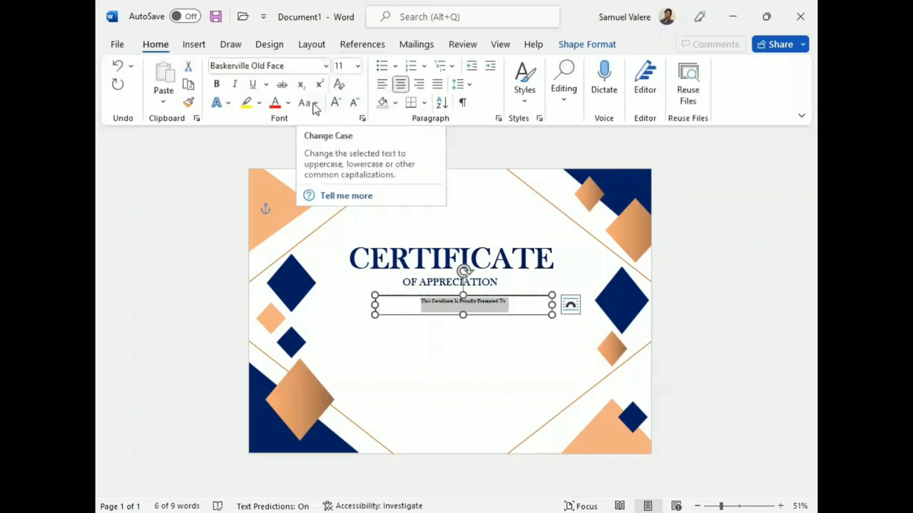
pyautogui.click(314, 104)
pyautogui.click(349, 160)
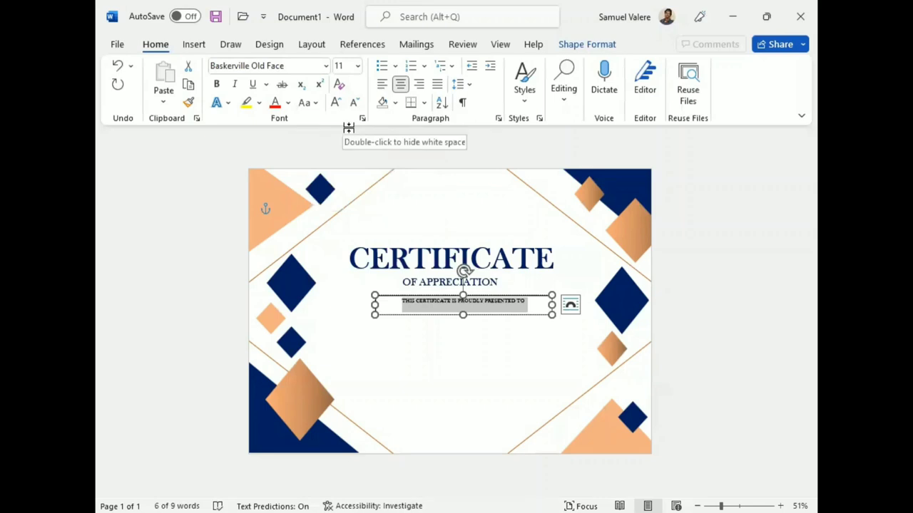
# Step: Grow the line to 16 pt and fit its box to a single row
pyautogui.click(338, 104)
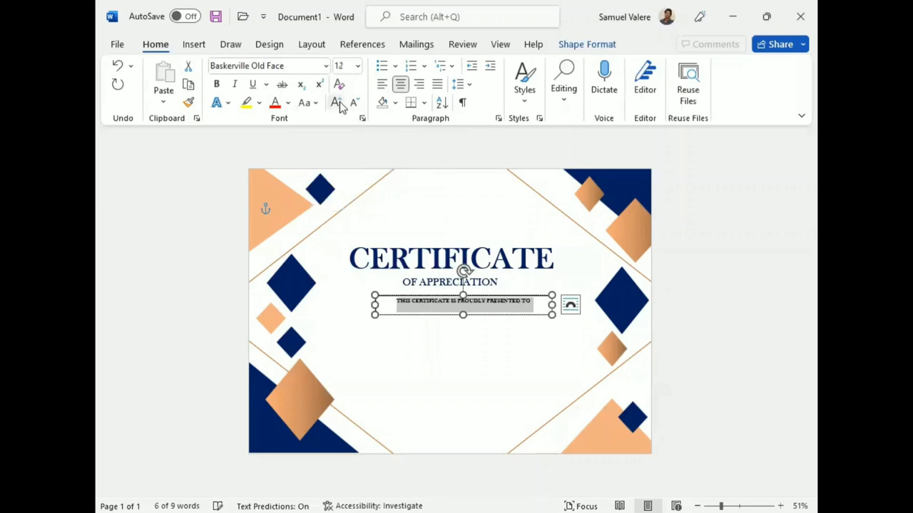
pyautogui.click(338, 104)
pyautogui.click(338, 104)
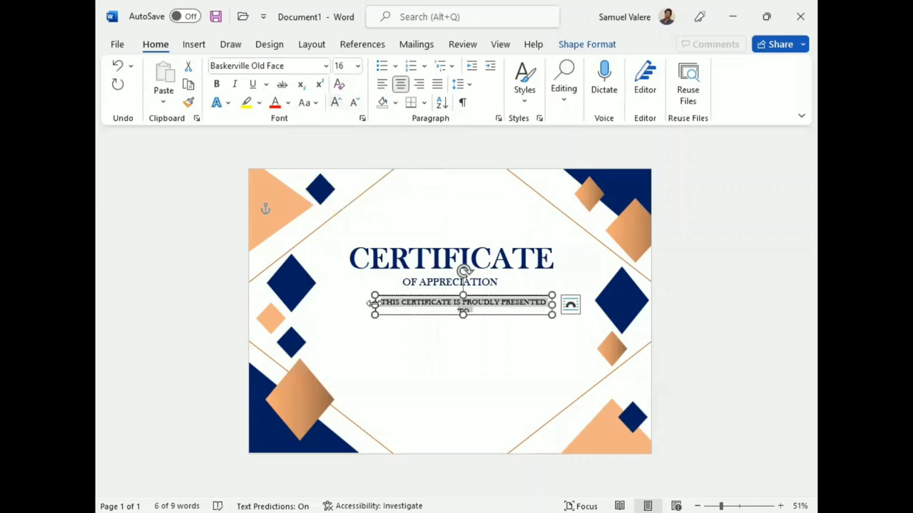
pyautogui.moveTo(374, 304); pyautogui.dragTo(363, 305)
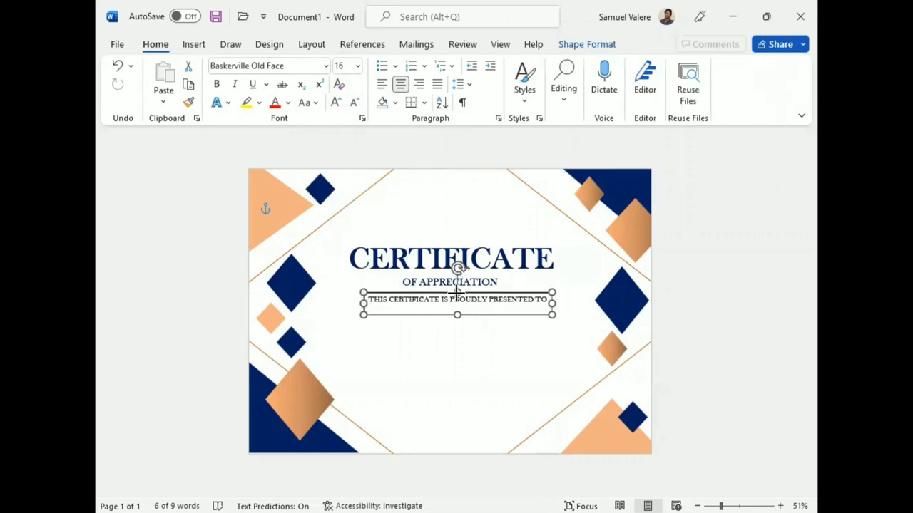
pyautogui.moveTo(458, 314); pyautogui.dragTo(455, 311)
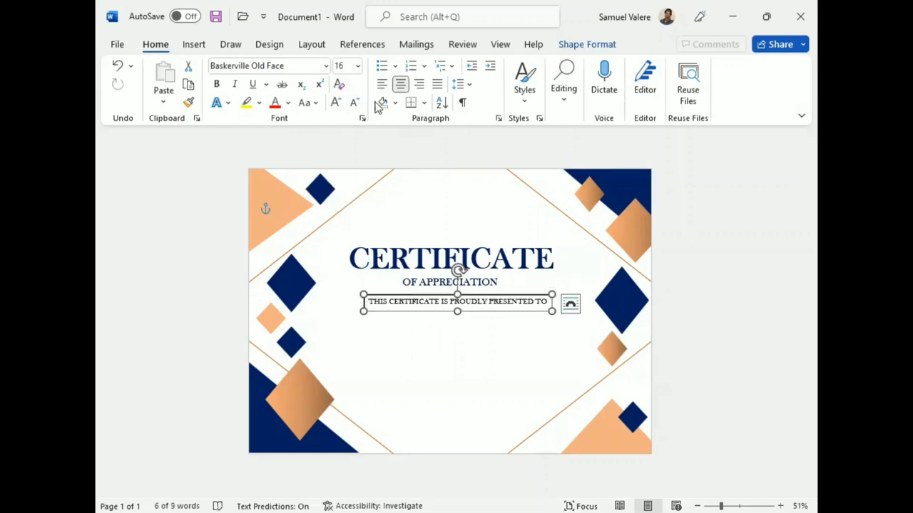
# Step: Give the presented-to box no outline and a dark blue fill
pyautogui.click(578, 44)
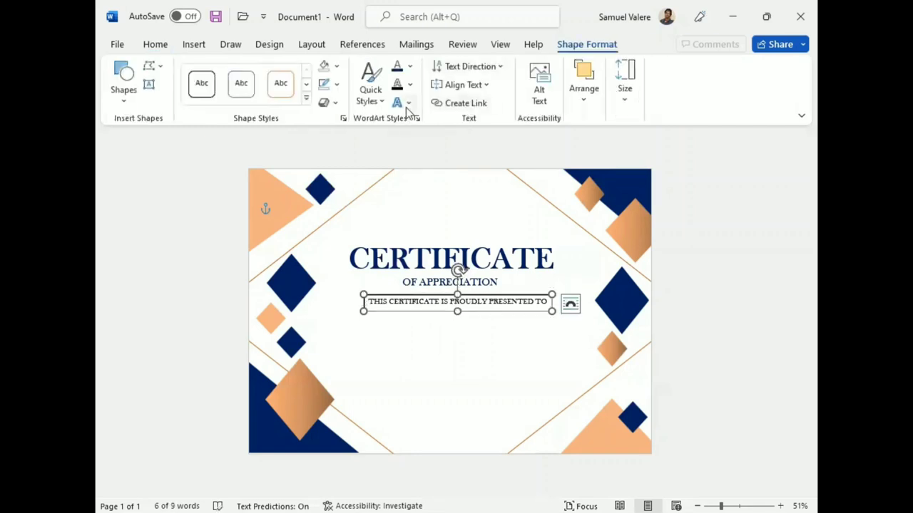
pyautogui.click(339, 86)
pyautogui.click(332, 240)
pyautogui.click(336, 66)
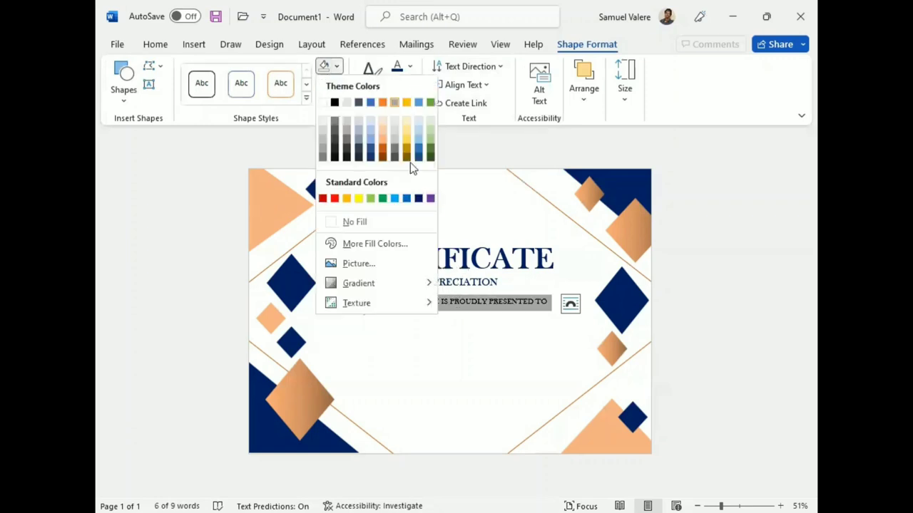
pyautogui.click(418, 199)
# Step: Widen the navy banner to fit the full line and centre it on the page
pyautogui.moveTo(470, 297); pyautogui.dragTo(463, 299)
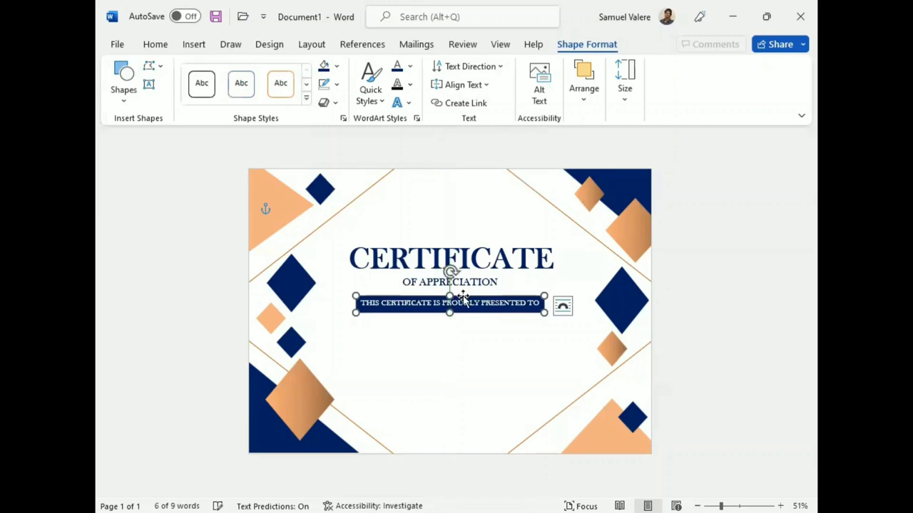
pyautogui.rightClick(476, 306)
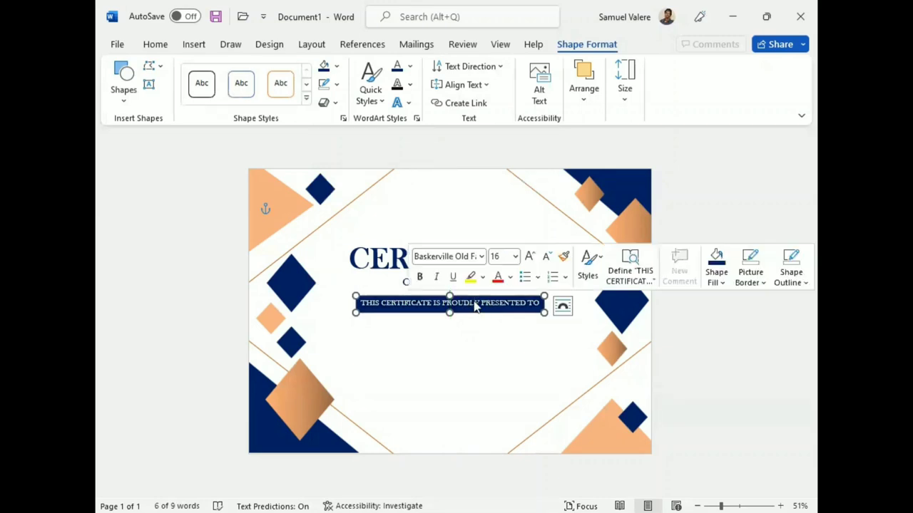
pyautogui.moveTo(544, 312); pyautogui.dragTo(563, 310)
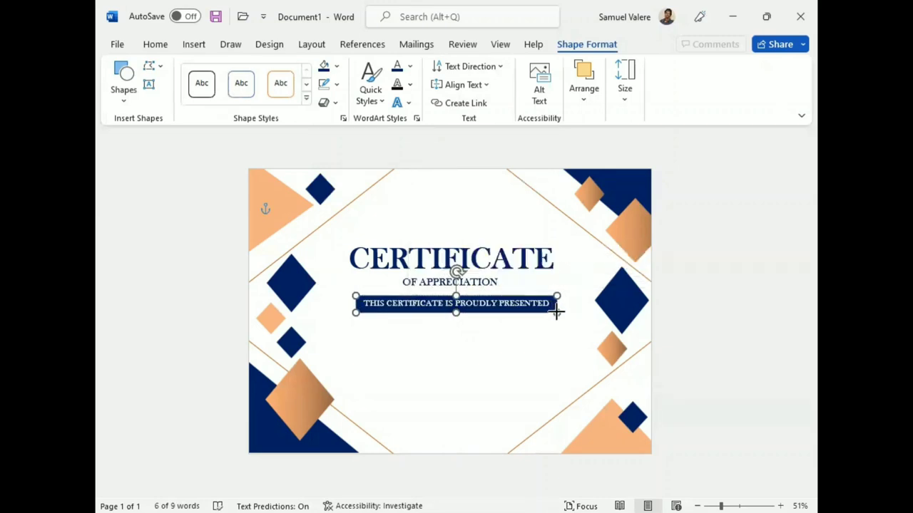
pyautogui.moveTo(484, 298); pyautogui.dragTo(474, 299)
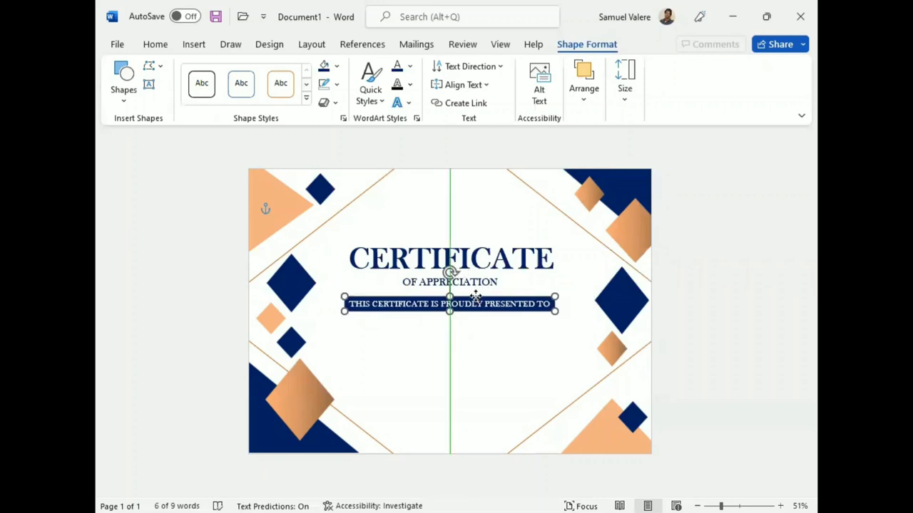
pyautogui.click(436, 365)
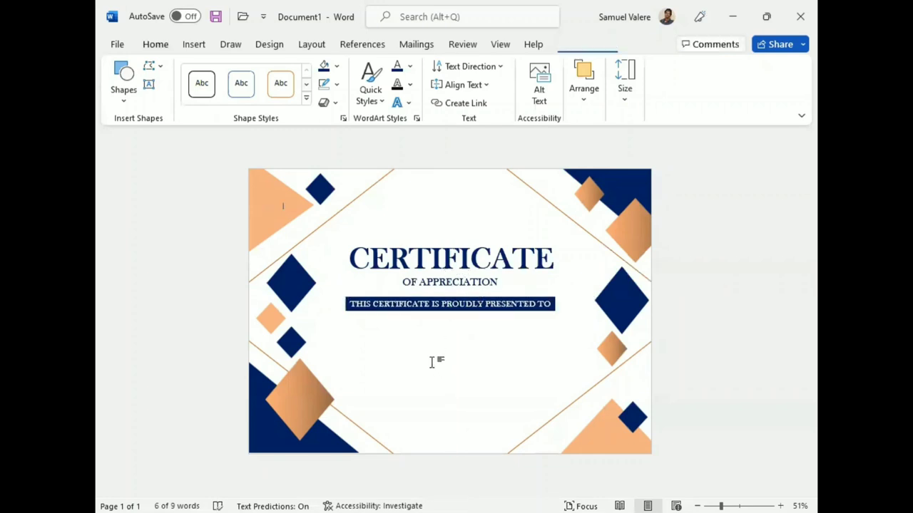
pyautogui.click(193, 44)
pyautogui.click(253, 66)
# Step: Add a text box below the banner reading Name Surname, centred in Palace Script MT
pyautogui.click(305, 207)
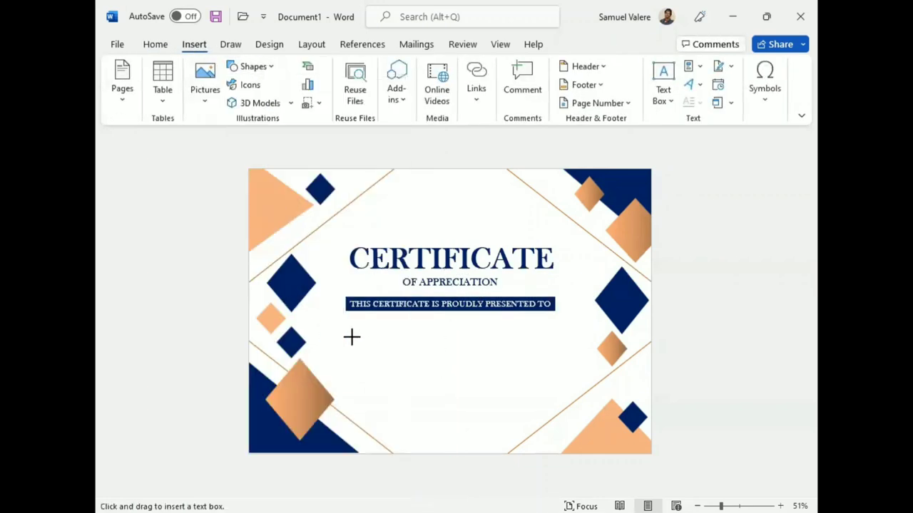
pyautogui.moveTo(351, 337); pyautogui.dragTo(563, 383)
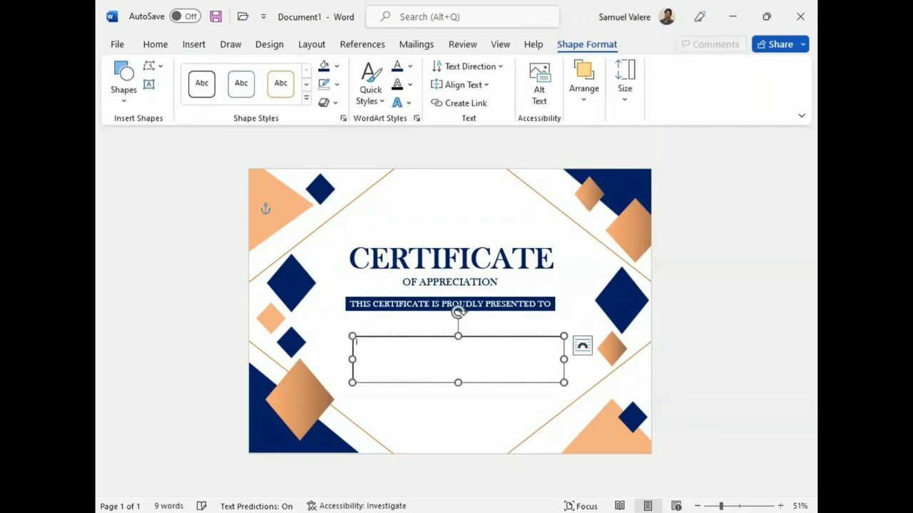
pyautogui.write('Name Surname')
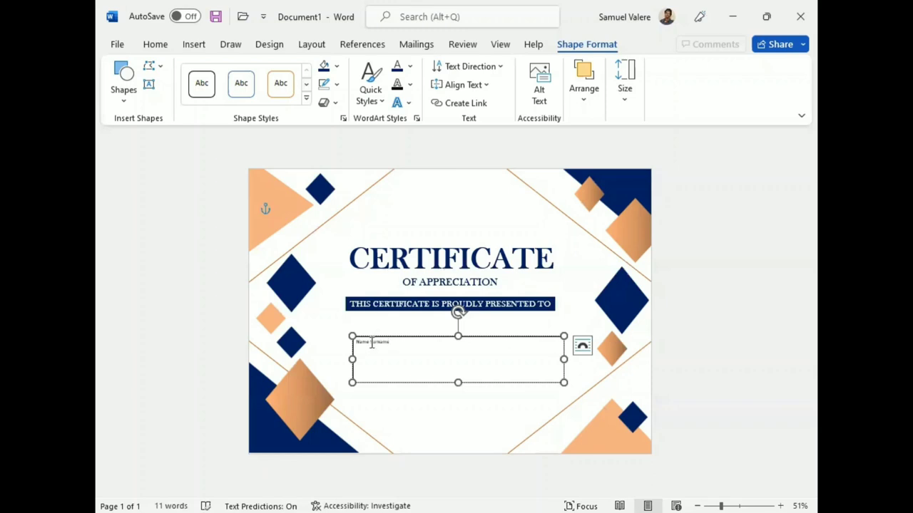
pyautogui.tripleClick(373, 342)
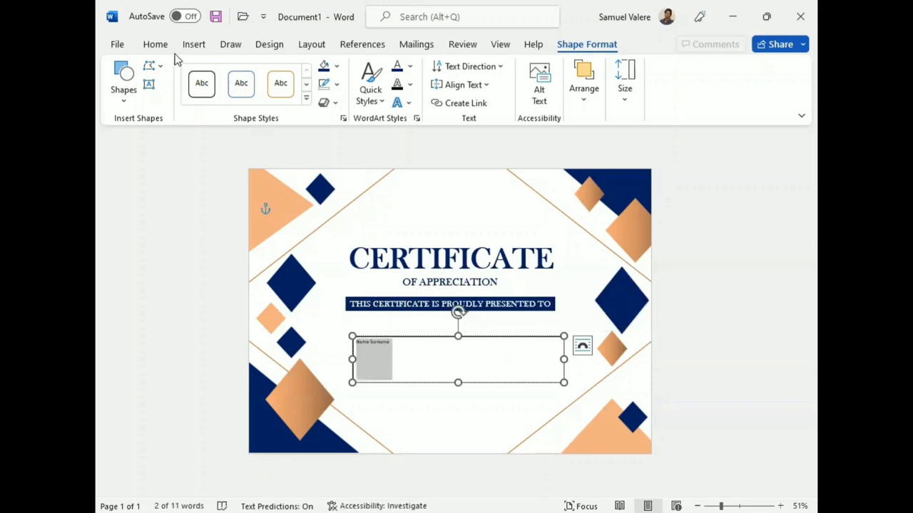
pyautogui.click(155, 45)
pyautogui.click(400, 84)
pyautogui.click(267, 66)
pyautogui.write('Palace Script MT')
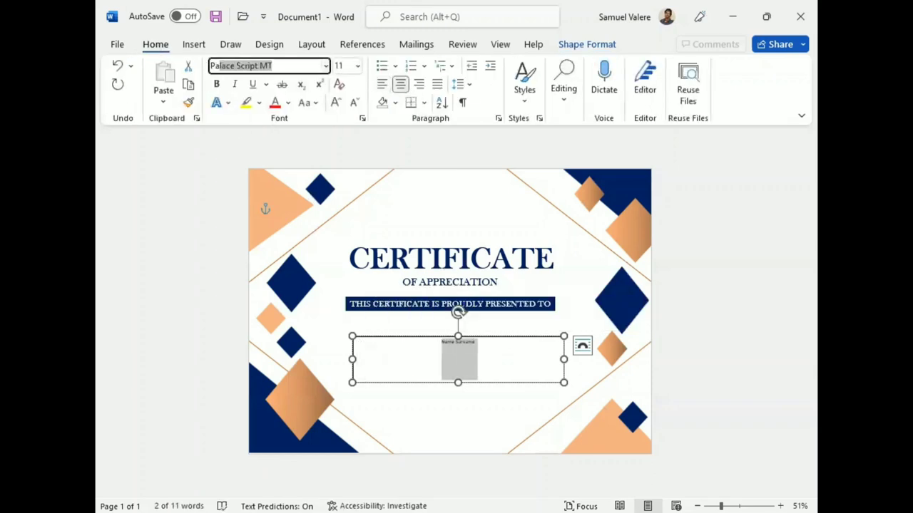
pyautogui.press('Return')
# Step: Enlarge the name to 110 pt bold and move its box up just below the banner
pyautogui.click(335, 103)
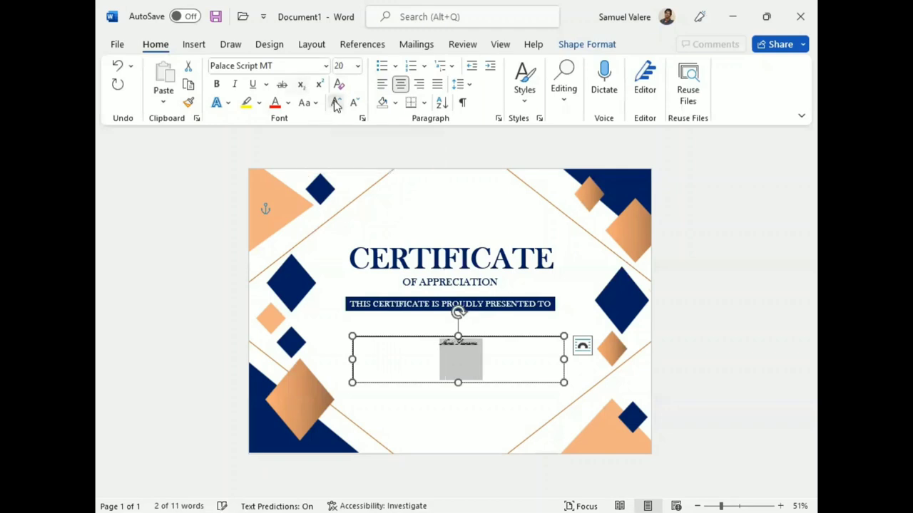
pyautogui.click(336, 103)
pyautogui.click(335, 103)
pyautogui.click(336, 103)
pyautogui.click(336, 102)
pyautogui.click(336, 103)
pyautogui.click(336, 103)
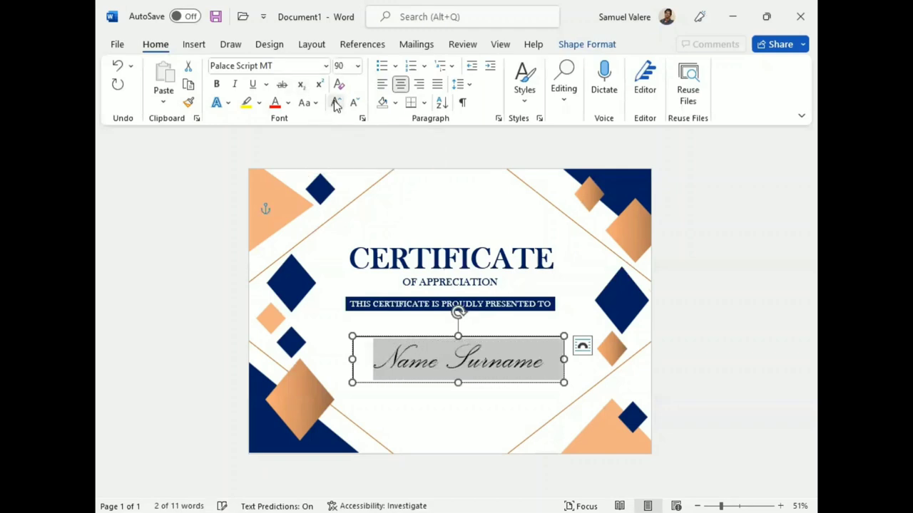
pyautogui.click(336, 103)
pyautogui.click(217, 84)
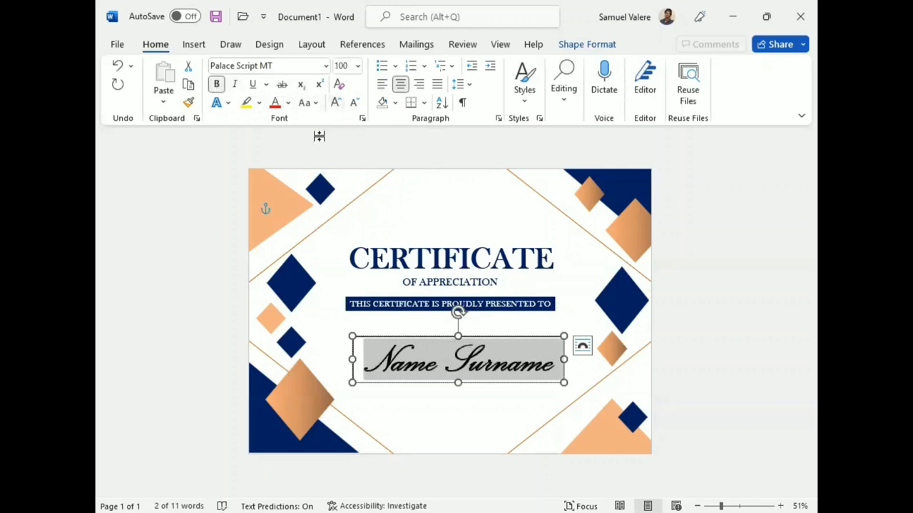
pyautogui.click(336, 103)
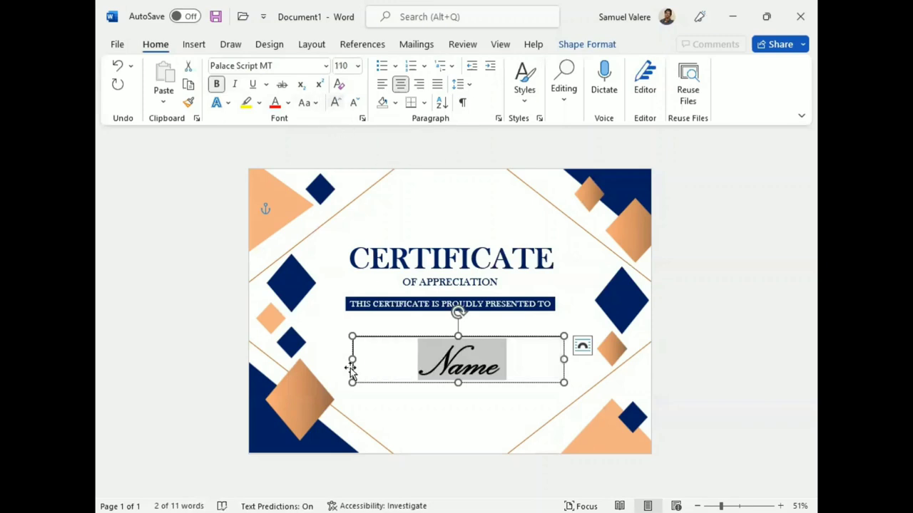
pyautogui.moveTo(351, 359); pyautogui.dragTo(336, 359)
pyautogui.moveTo(460, 342); pyautogui.dragTo(461, 329)
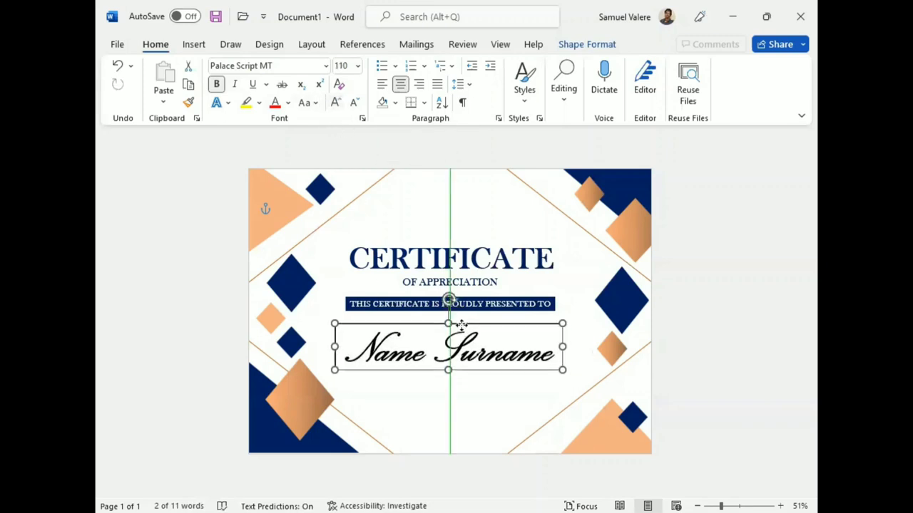
# Step: Remove the name box's outline and fill and colour the name dark blue
pyautogui.click(601, 43)
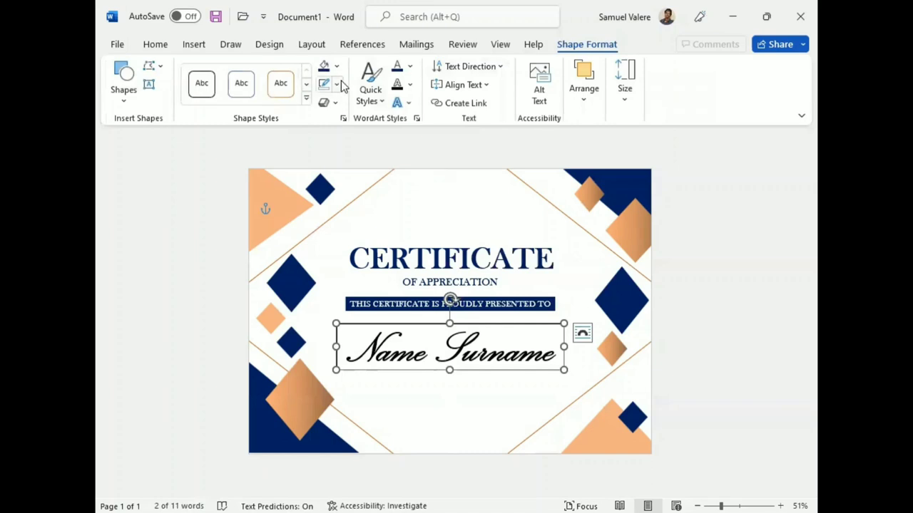
pyautogui.click(336, 84)
pyautogui.click(325, 241)
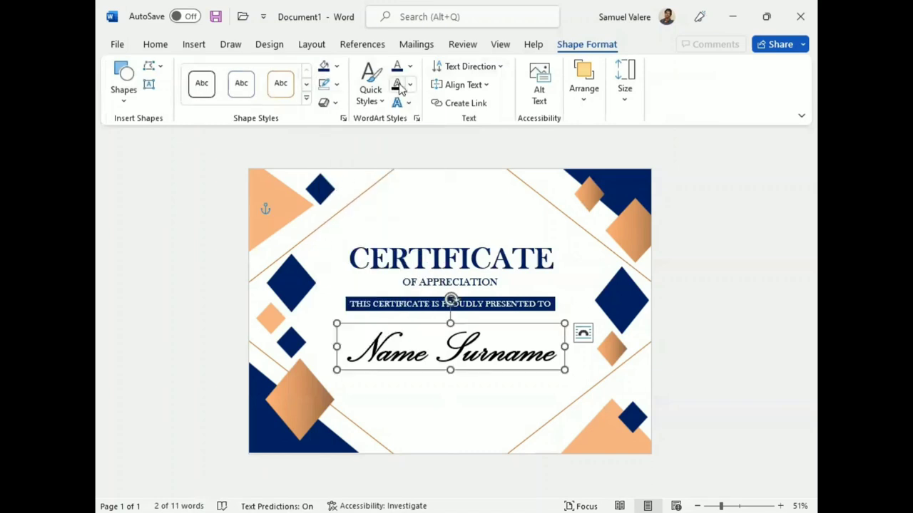
pyautogui.click(336, 66)
pyautogui.click(328, 223)
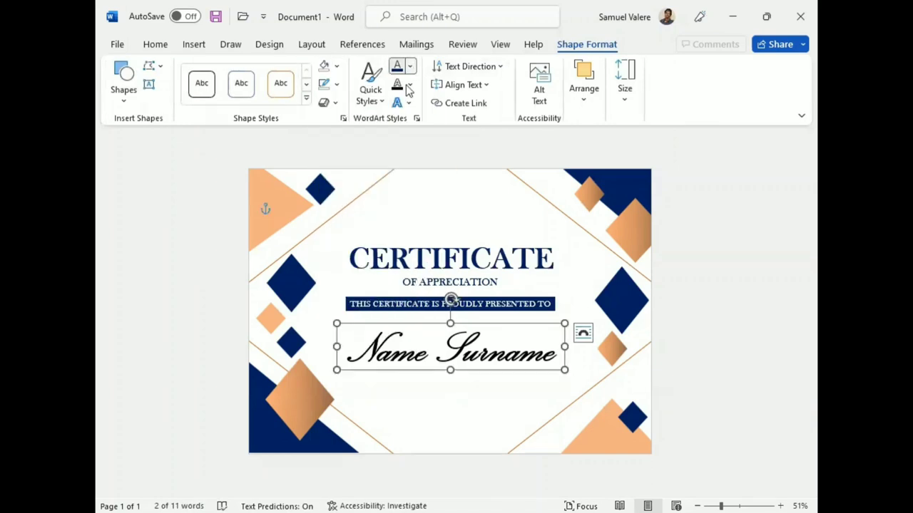
pyautogui.click(411, 66)
pyautogui.click(492, 221)
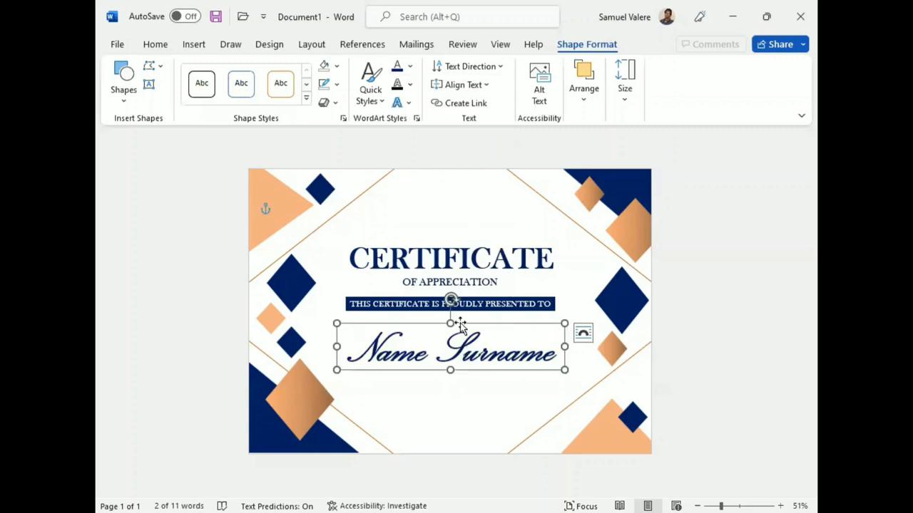
# Step: Realign the name and banner boxes centrally, then draw an empty text box beneath the name
pyautogui.tripleClick(457, 351)
pyautogui.click(546, 308)
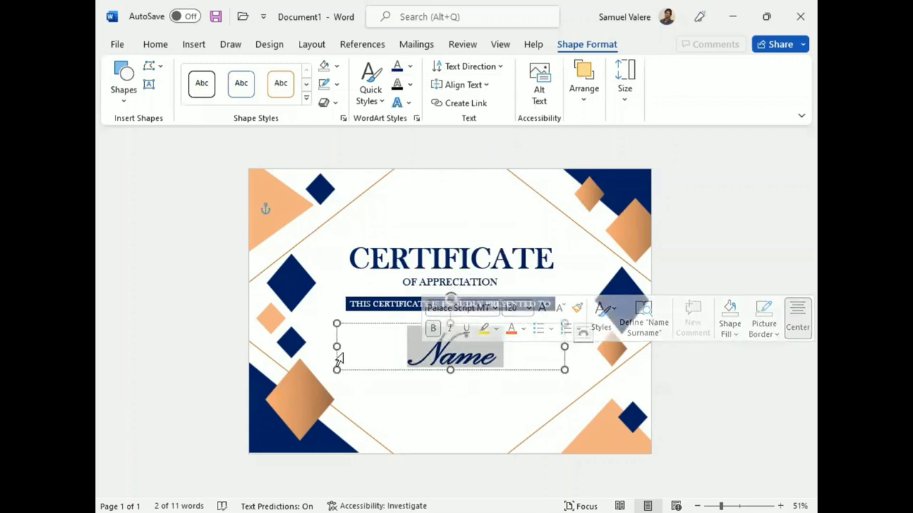
pyautogui.moveTo(336, 346); pyautogui.dragTo(326, 347)
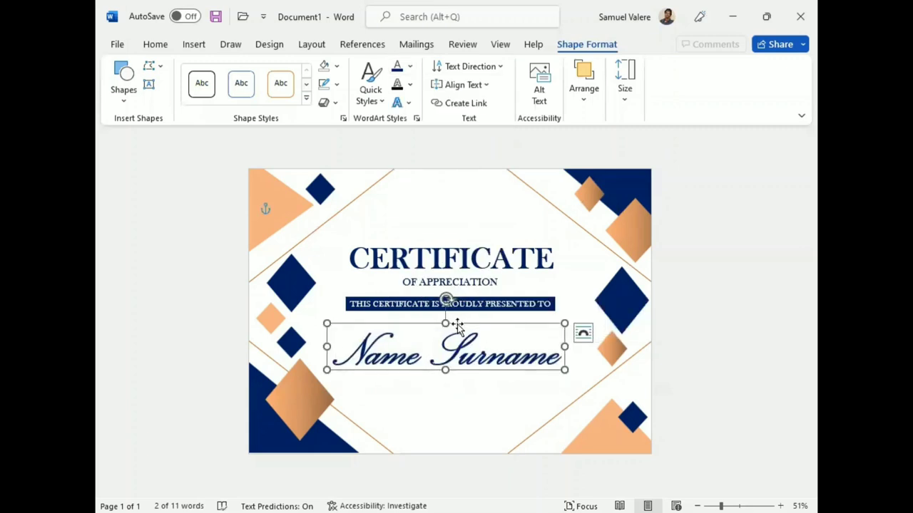
pyautogui.press('Up')
pyautogui.press('Up')
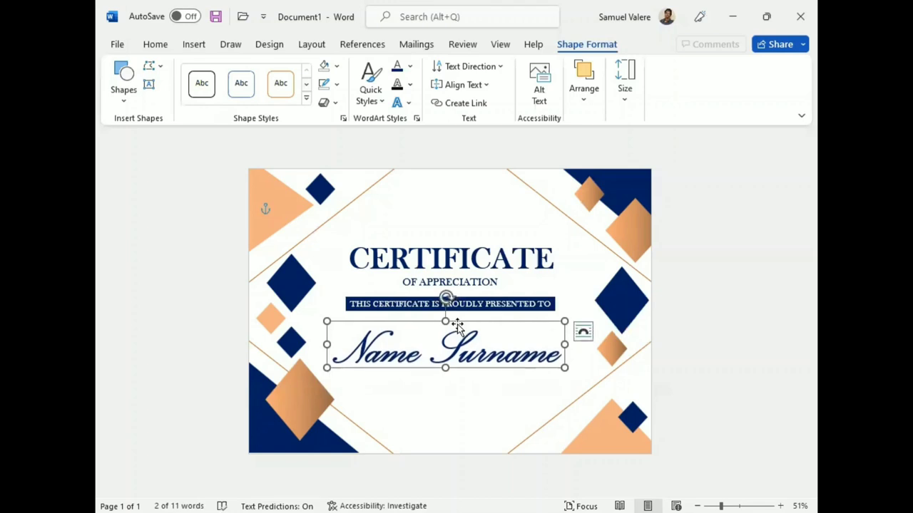
pyautogui.press('Down')
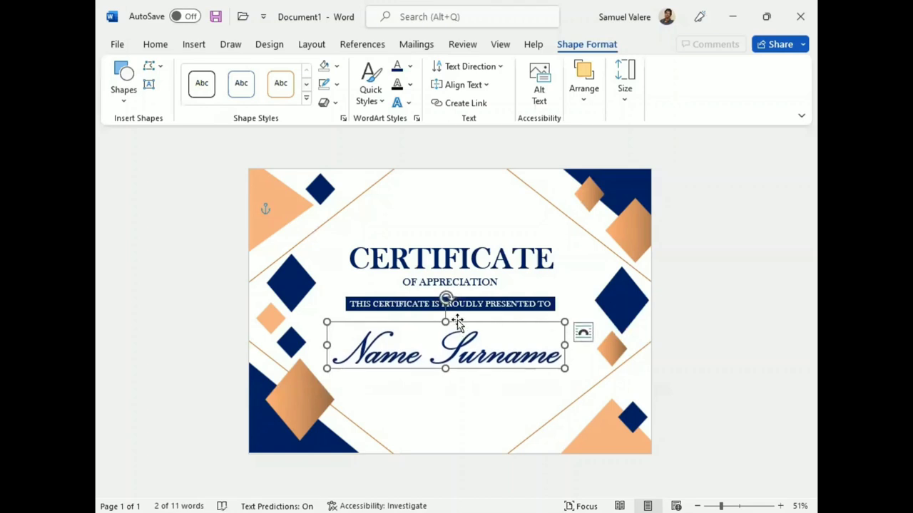
pyautogui.moveTo(457, 323); pyautogui.dragTo(462, 328)
pyautogui.click(470, 303)
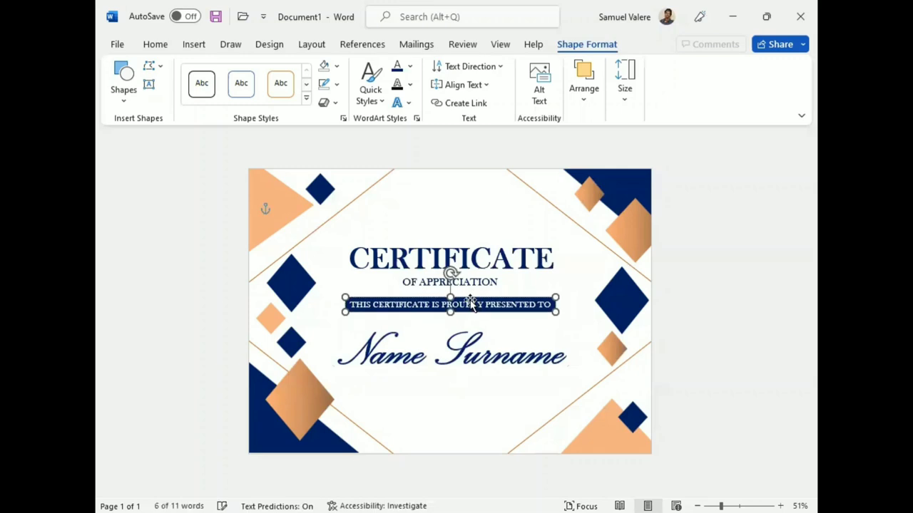
pyautogui.press('Down')
pyautogui.press('Down')
pyautogui.press('Down')
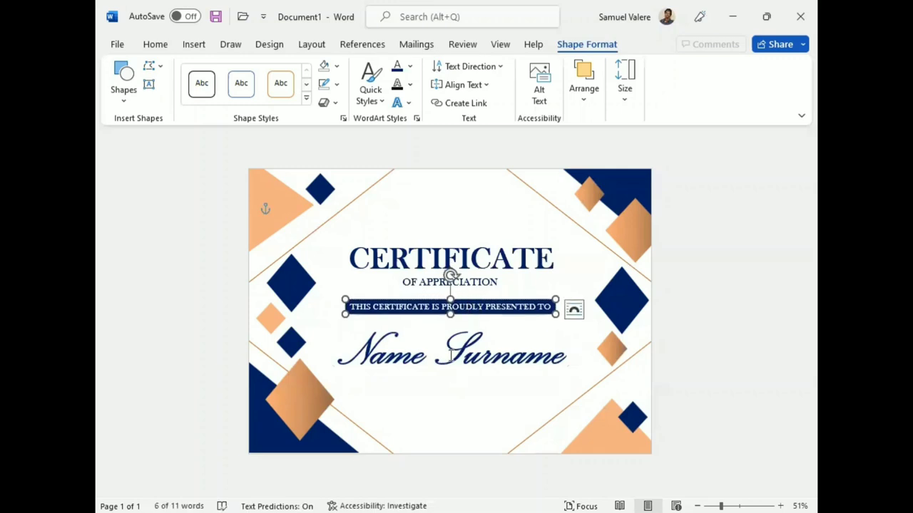
pyautogui.click(456, 368)
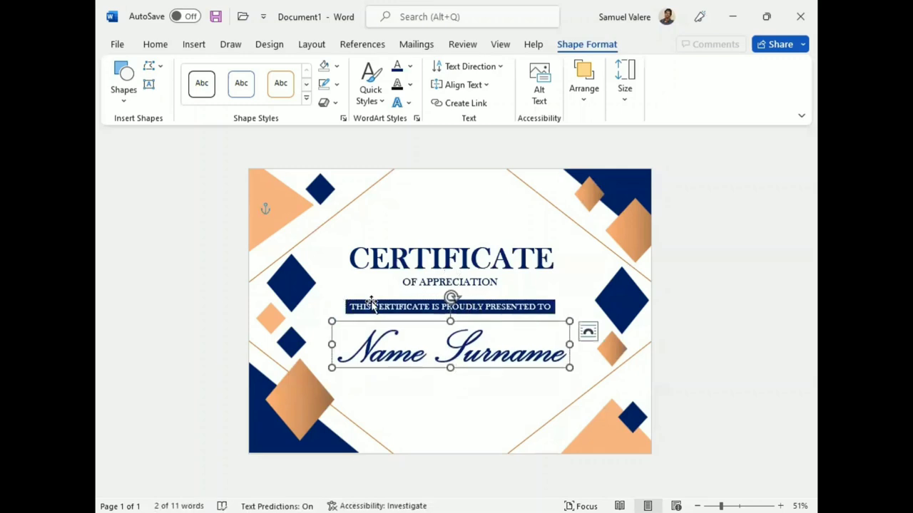
pyautogui.click(149, 84)
pyautogui.moveTo(363, 385)
pyautogui.mouseDown()
pyautogui.moveTo(535, 445)
pyautogui.moveTo(536, 433)
pyautogui.mouseUp()
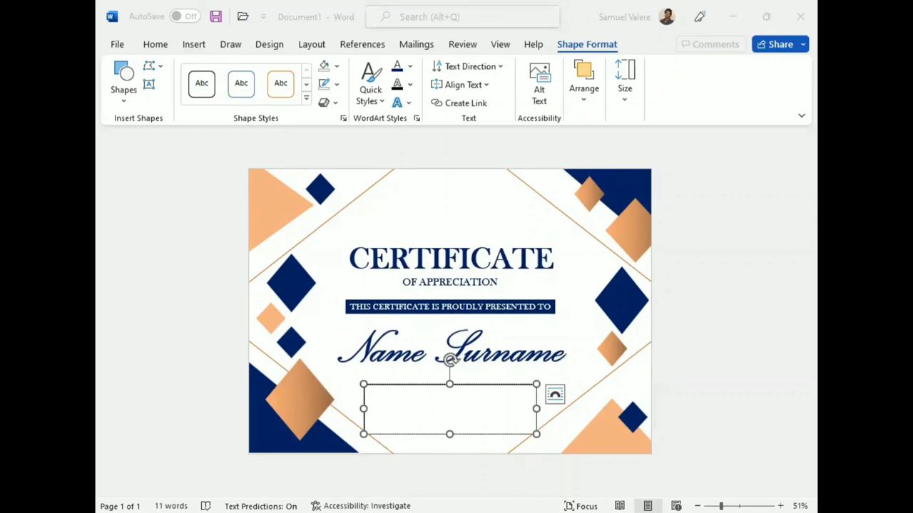
# Step: Paste the appreciation paragraph into the new box and centre it
pyautogui.click(431, 391)
pyautogui.write("It's a great relief for any leader to have a team member who manages themselves. Your effort is deeply, deeply appreciated.")
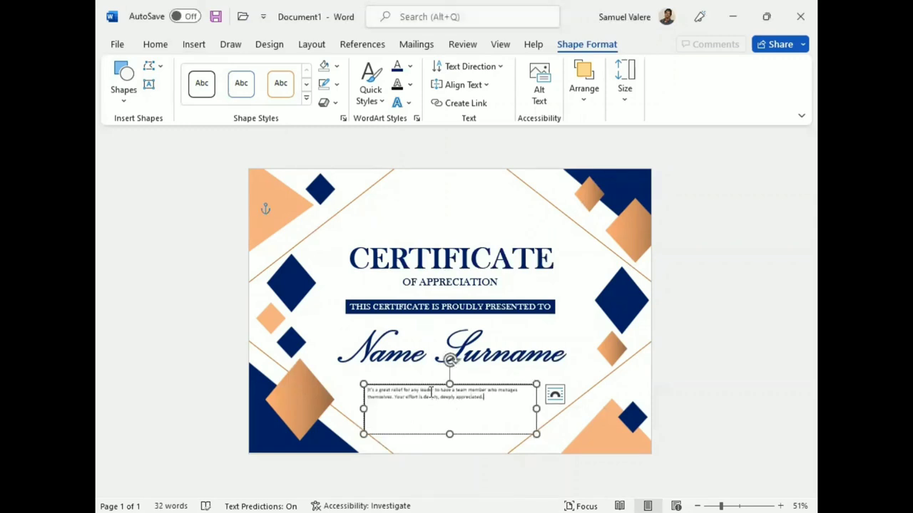
pyautogui.hotkey('ctrl', 'a')
pyautogui.click(155, 44)
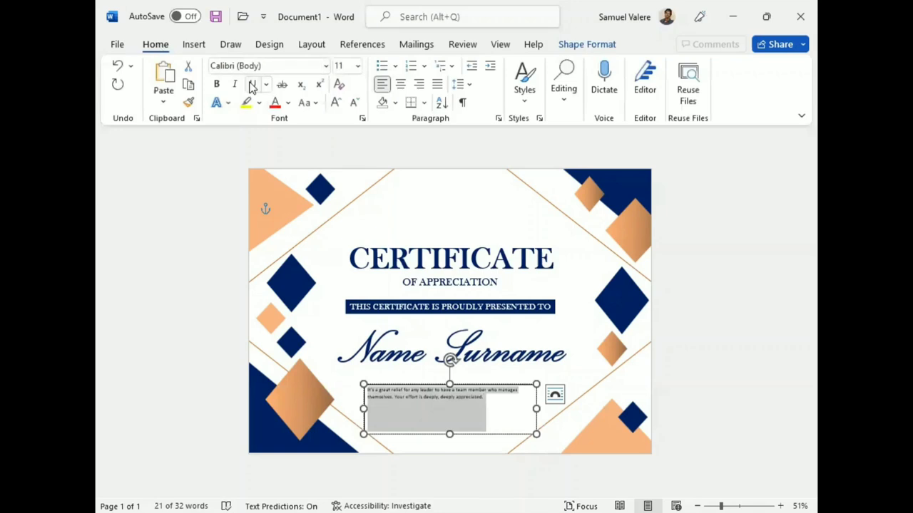
pyautogui.click(400, 85)
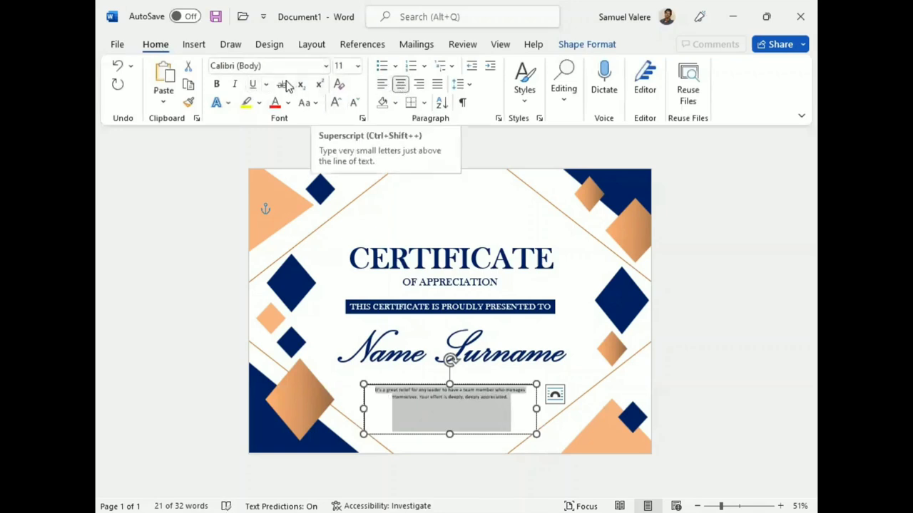
# Step: Set the paragraph font to Baskerville Old Face and enlarge it to 22 pt
pyautogui.click(271, 65)
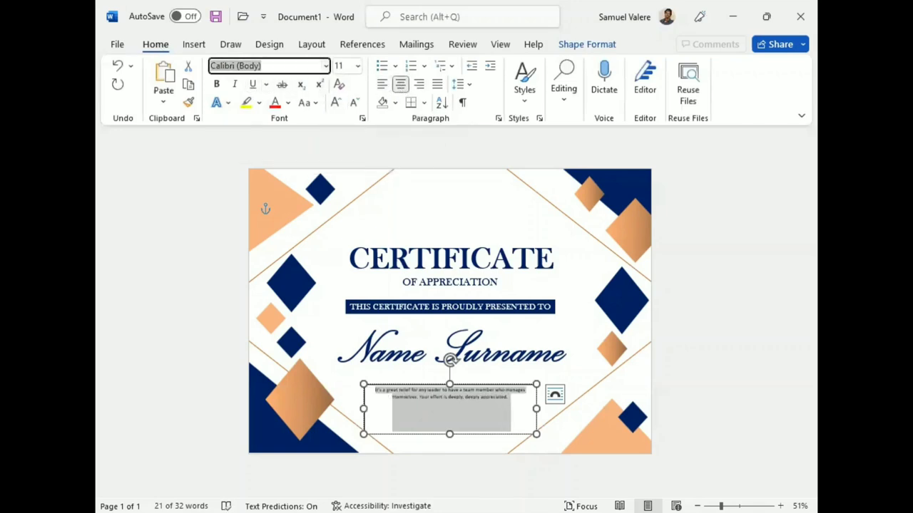
pyautogui.write('A')
pyautogui.press('BackSpace')
pyautogui.press('BackSpace')
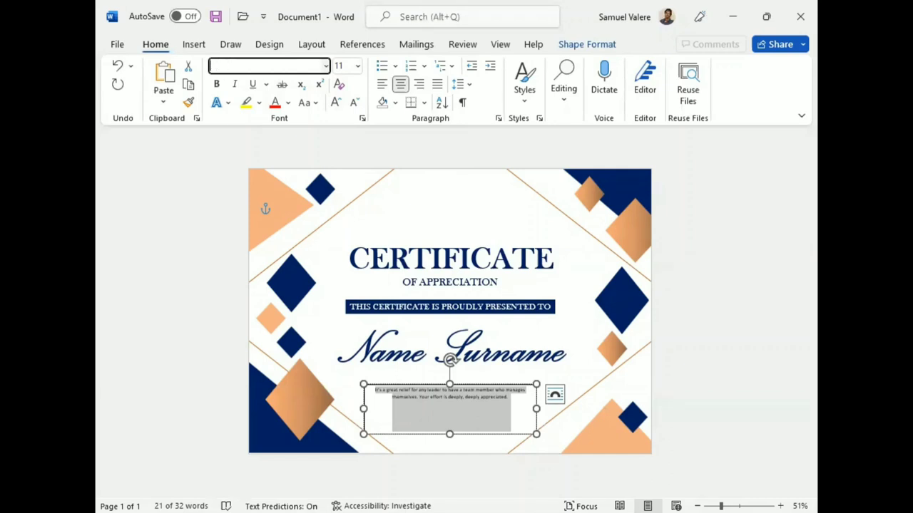
pyautogui.write('Baskerville Old Face')
pyautogui.press('Return')
pyautogui.click(337, 103)
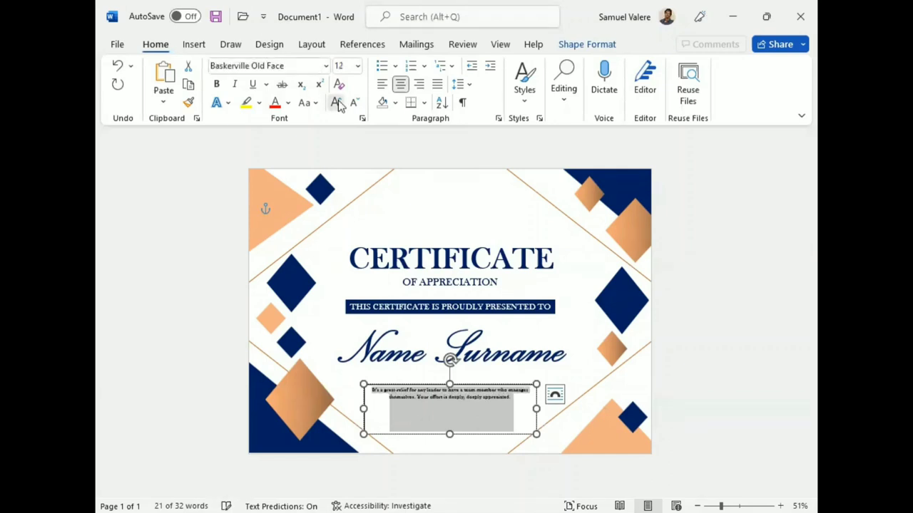
pyautogui.click(337, 103)
pyautogui.click(337, 102)
pyautogui.click(336, 103)
pyautogui.click(337, 103)
pyautogui.click(337, 103)
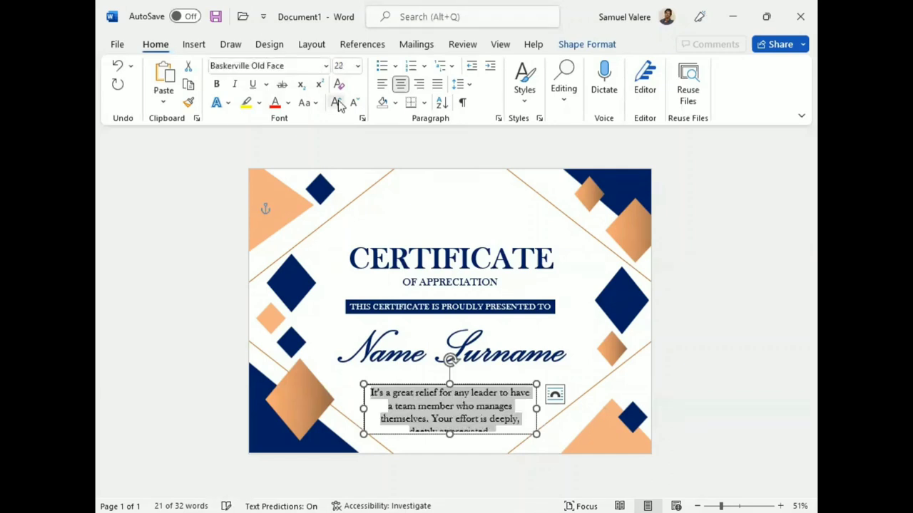
# Step: Widen the paragraph box to three lines and centre it under the name
pyautogui.moveTo(536, 409); pyautogui.dragTo(572, 403)
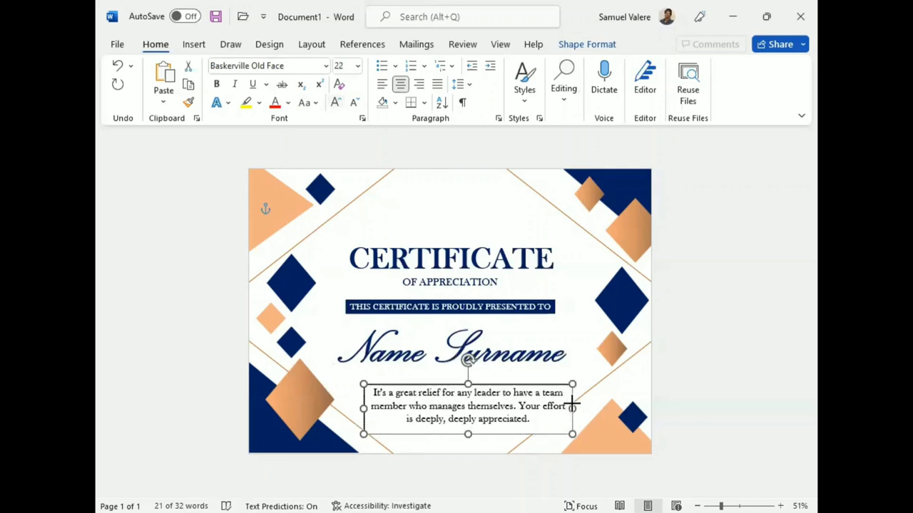
pyautogui.moveTo(364, 407); pyautogui.dragTo(330, 407)
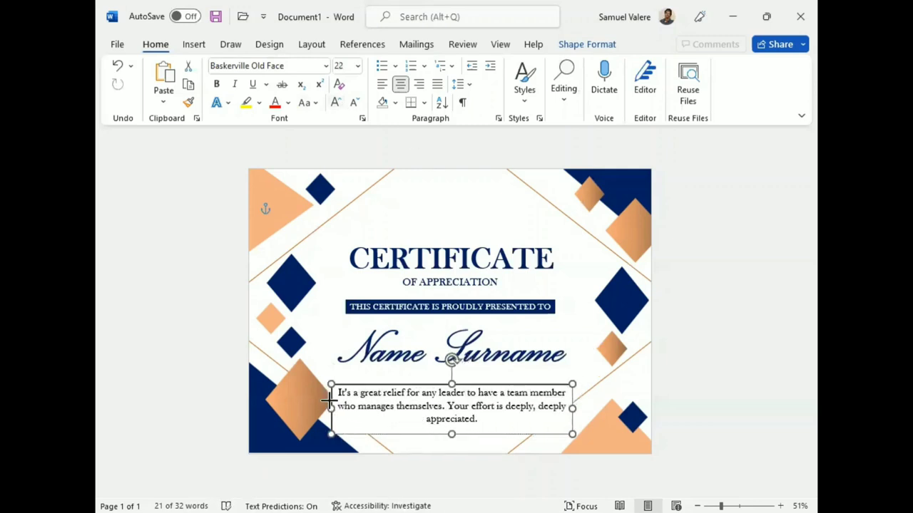
pyautogui.moveTo(432, 382); pyautogui.dragTo(428, 382)
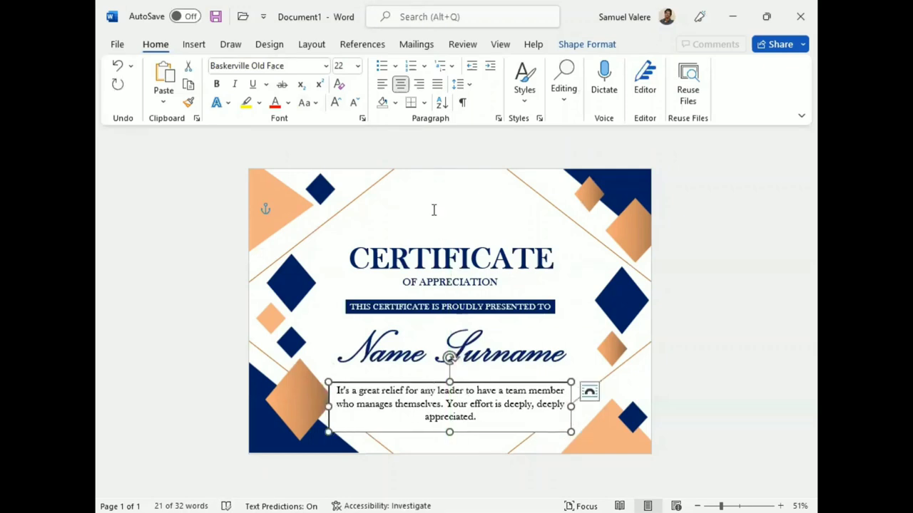
# Step: Remove the paragraph box's outline and background fill
pyautogui.click(587, 44)
pyautogui.click(328, 84)
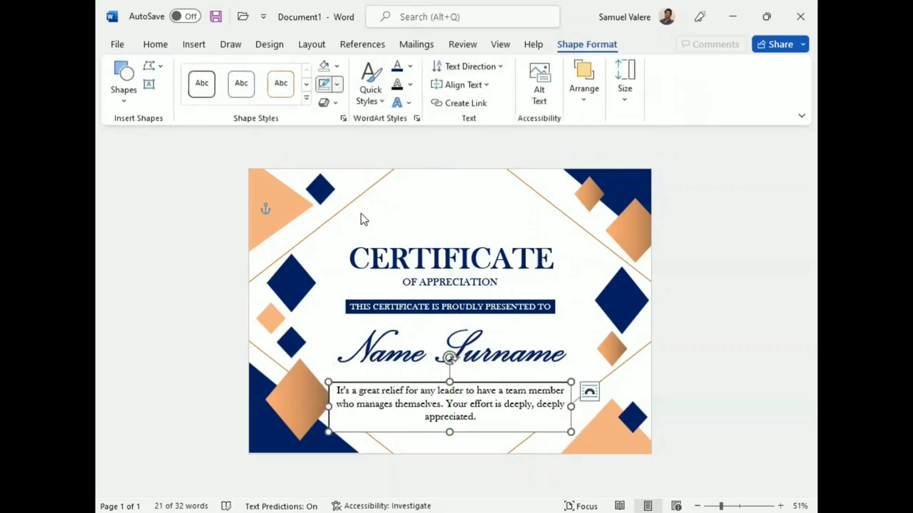
pyautogui.click(331, 241)
pyautogui.click(338, 67)
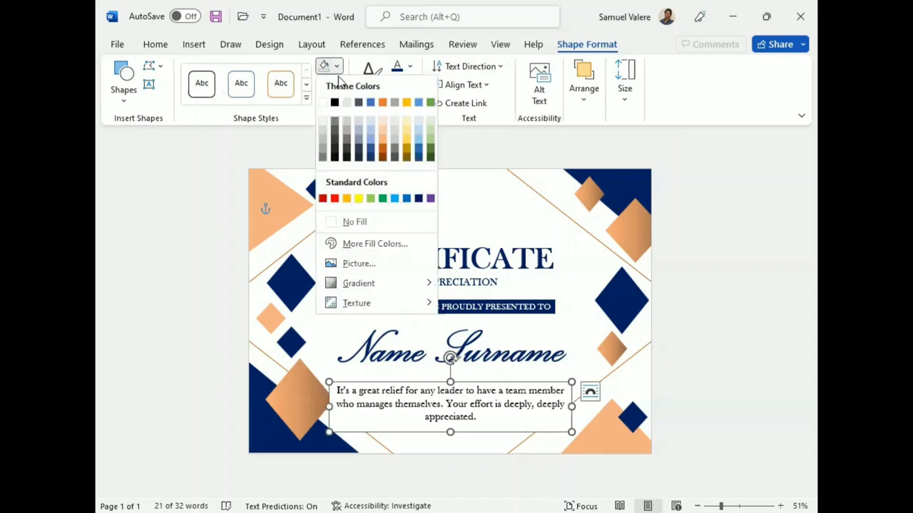
pyautogui.click(332, 219)
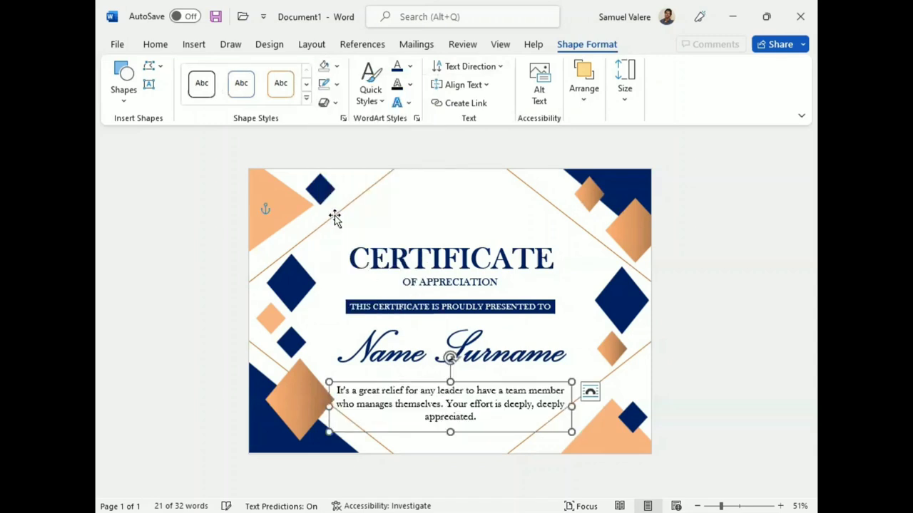
# Step: Colour the paragraph text Orange, Accent 2, Darker 25% and nudge the box up slightly
pyautogui.click(410, 66)
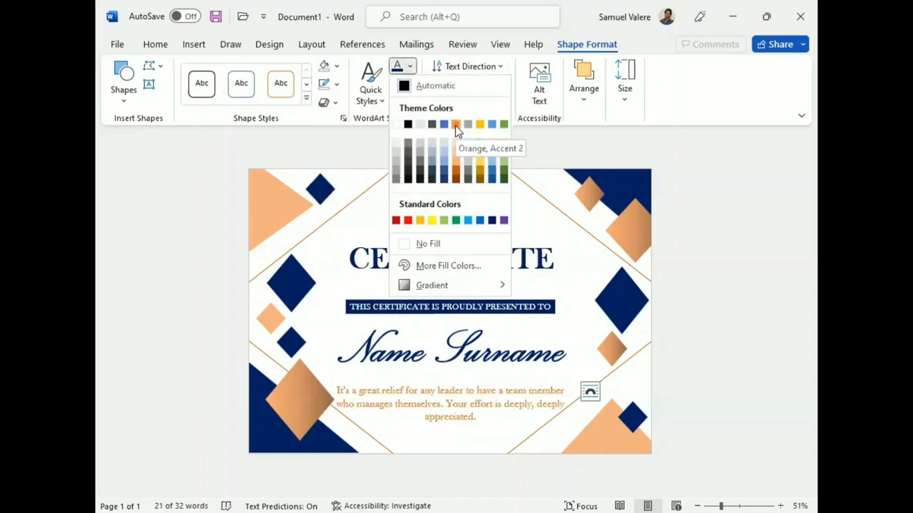
pyautogui.click(456, 175)
pyautogui.click(476, 440)
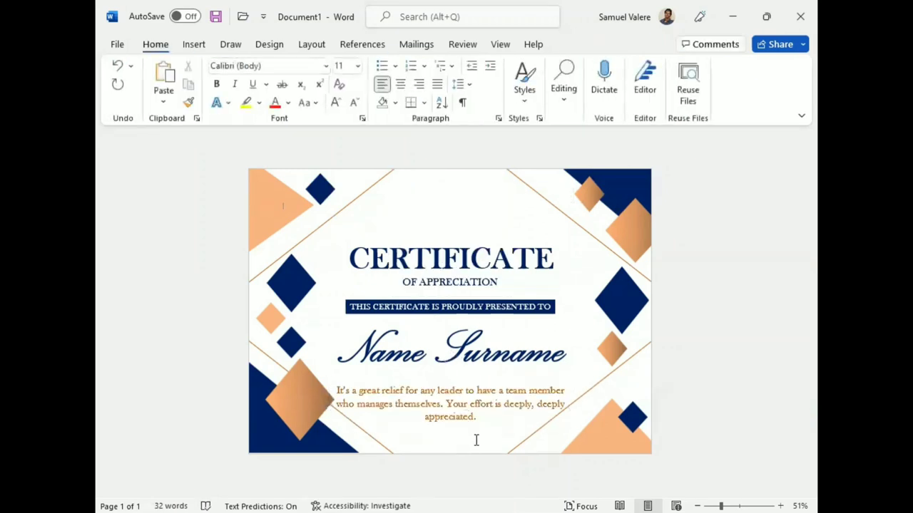
pyautogui.click(462, 382)
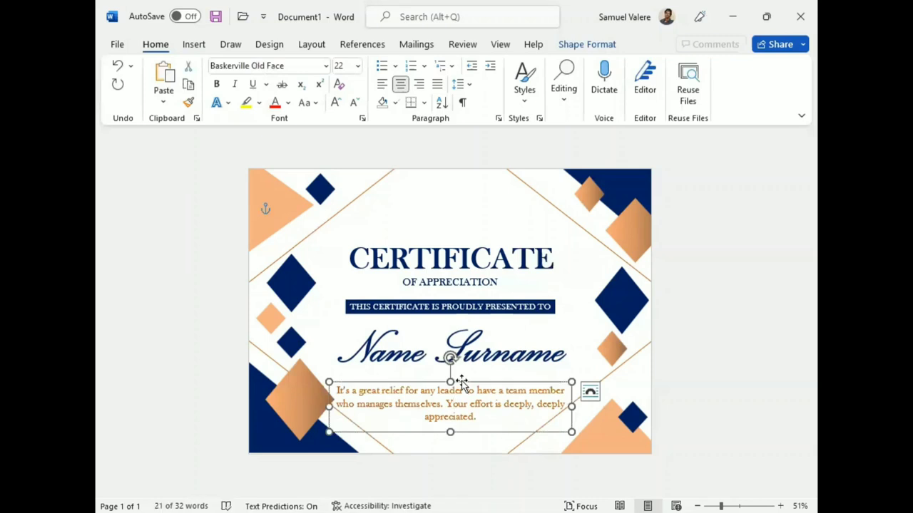
pyautogui.press('Up')
pyautogui.press('Up')
pyautogui.press('Up')
# Step: Nudge the CERTIFICATE title and OF APPRECIATION subtitle upward together
pyautogui.click(489, 321)
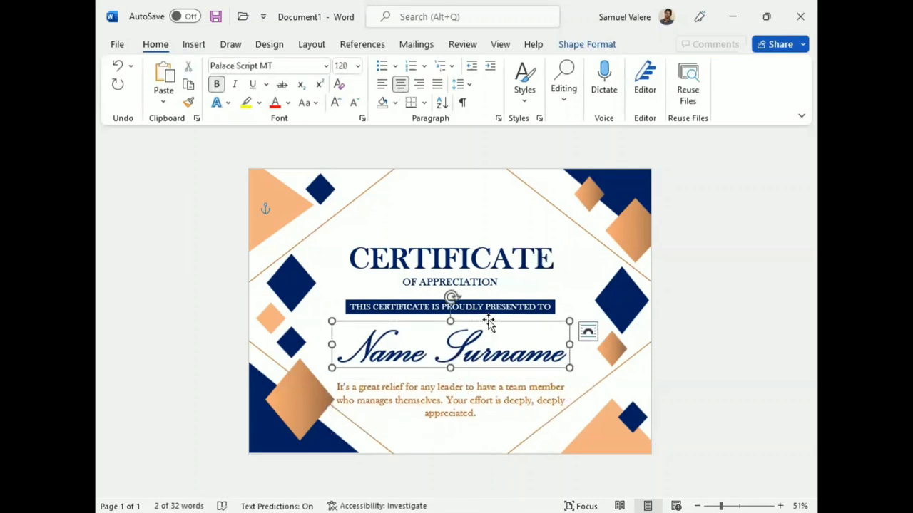
pyautogui.click(484, 256)
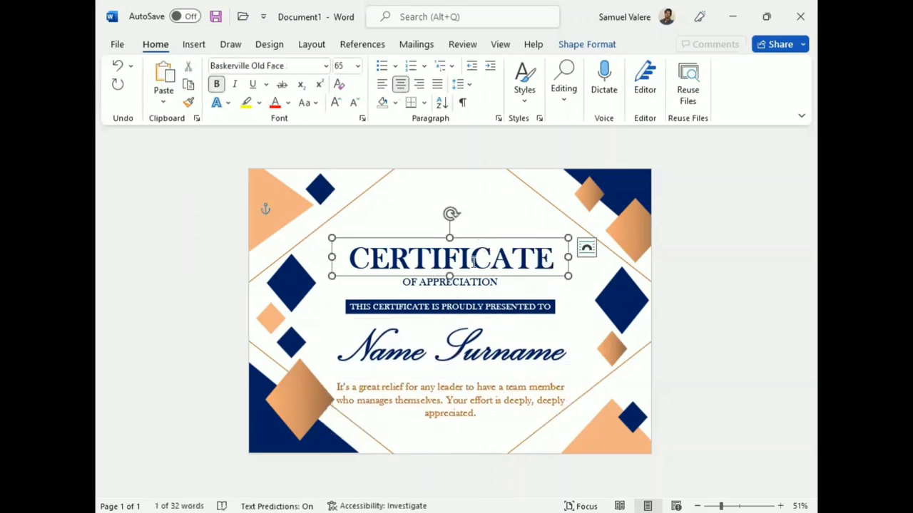
pyautogui.keyDown('shift'); pyautogui.click(477, 282); pyautogui.keyUp('shift')
pyautogui.press('Up')
pyautogui.press('Up')
pyautogui.press('Up')
pyautogui.press('Up')
pyautogui.press('Up')
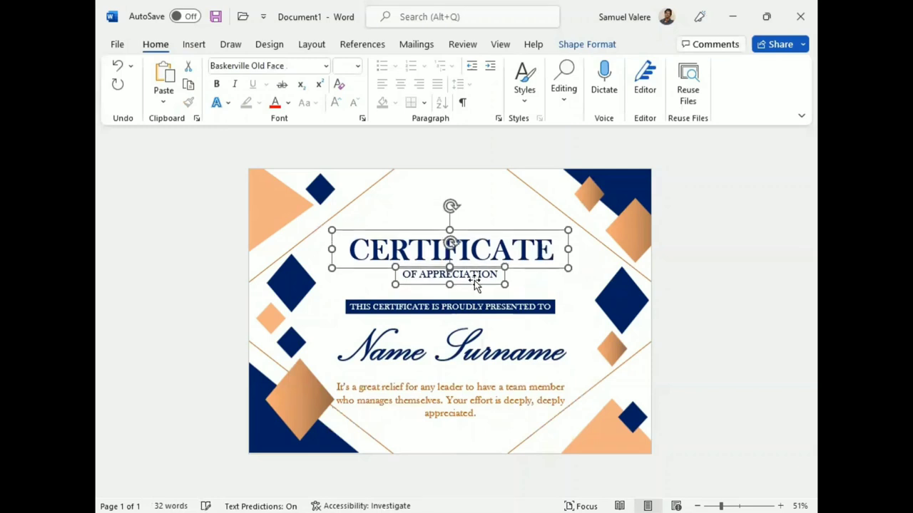
pyautogui.press('Up')
pyautogui.press('Up')
pyautogui.press('Up')
pyautogui.press('Up')
pyautogui.press('Up')
pyautogui.click(452, 303)
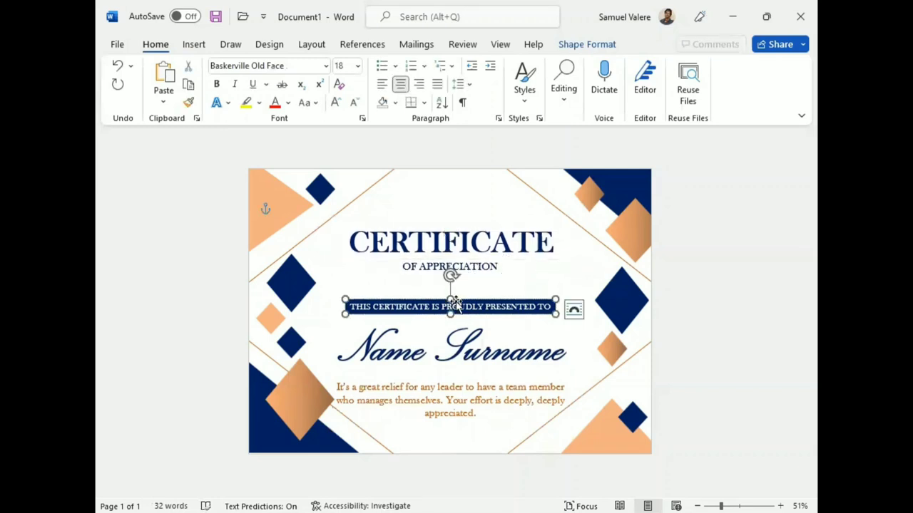
pyautogui.press('Up')
pyautogui.press('Up')
# Step: Nudge the banner up, then move the name and paragraph boxes up together
pyautogui.press('Up')
pyautogui.press('Up')
pyautogui.press('Up')
pyautogui.press('Up')
pyautogui.press('Up')
pyautogui.press('Up')
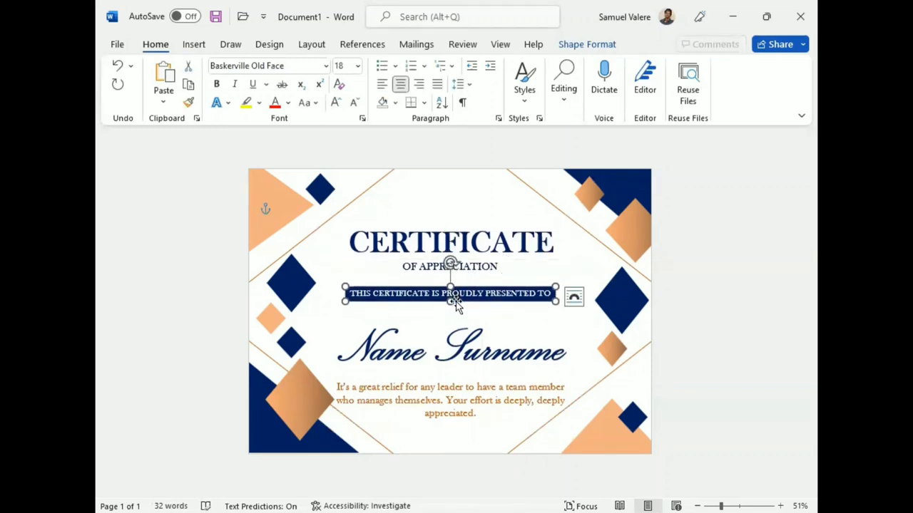
pyautogui.click(461, 350)
pyautogui.press('Up')
pyautogui.keyDown('shift'); pyautogui.click(450, 402); pyautogui.keyUp('shift')
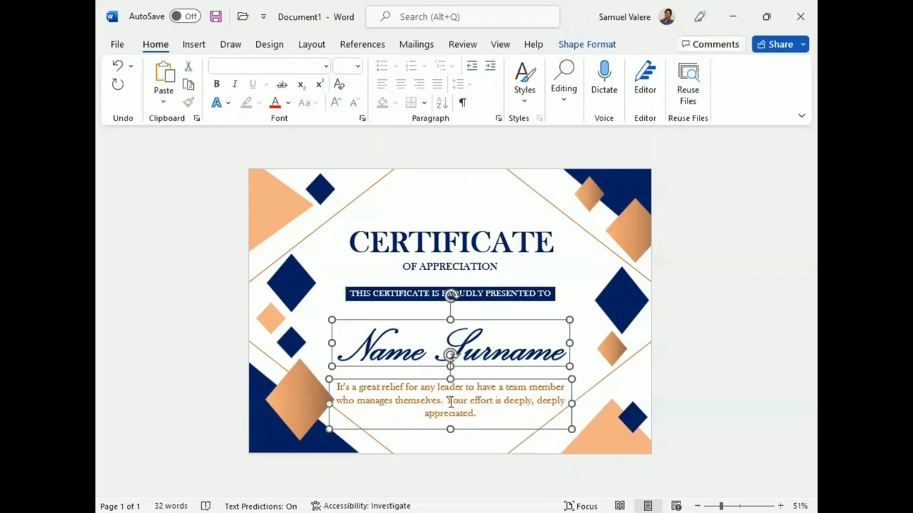
pyautogui.press('Up')
pyautogui.press('Up')
pyautogui.press('Up')
pyautogui.press('Up')
pyautogui.press('Up')
pyautogui.press('Up')
pyautogui.press('Up')
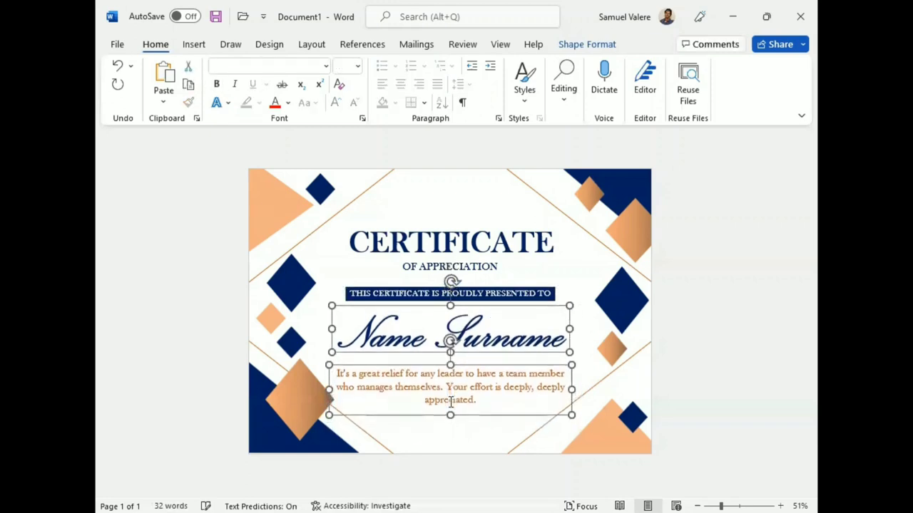
pyautogui.press('Up')
pyautogui.press('Up')
pyautogui.press('Up')
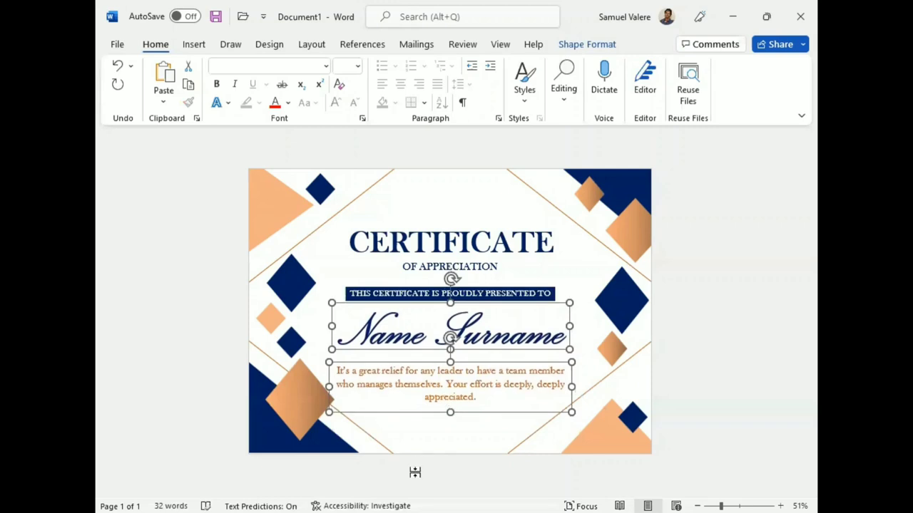
pyautogui.click(431, 436)
pyautogui.click(193, 44)
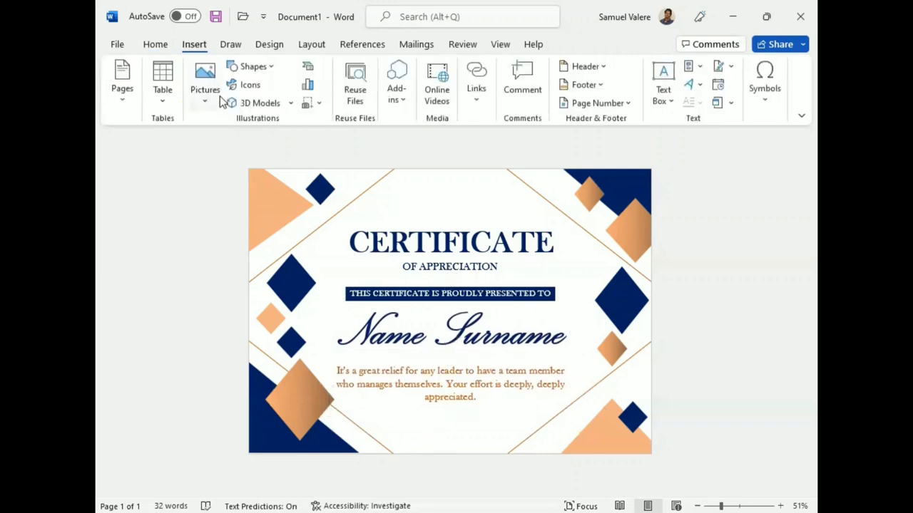
# Step: Draw a short line near the bottom and duplicate it to the right as a second signature line
pyautogui.click(253, 66)
pyautogui.click(232, 158)
pyautogui.moveTo(374, 433); pyautogui.dragTo(429, 433)
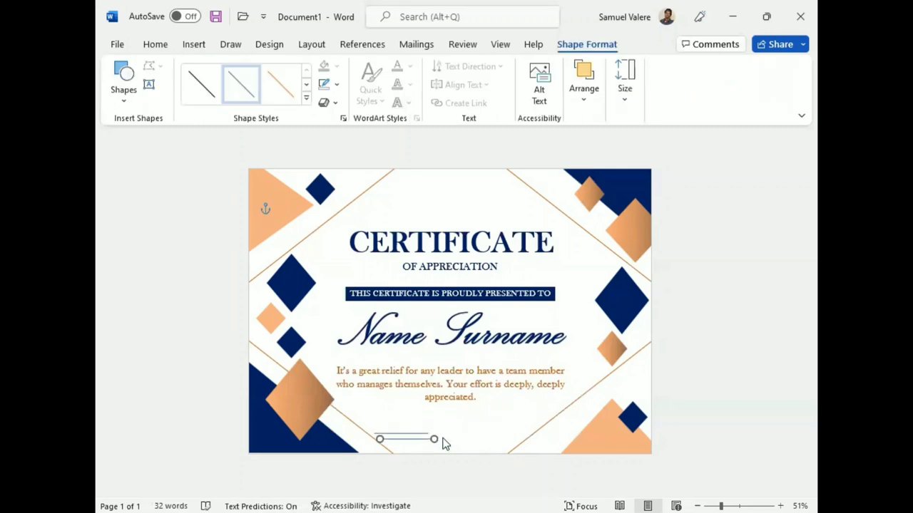
pyautogui.hotkey('ctrl', 'd')
pyautogui.press('Right')
pyautogui.press('Right')
pyautogui.press('Right')
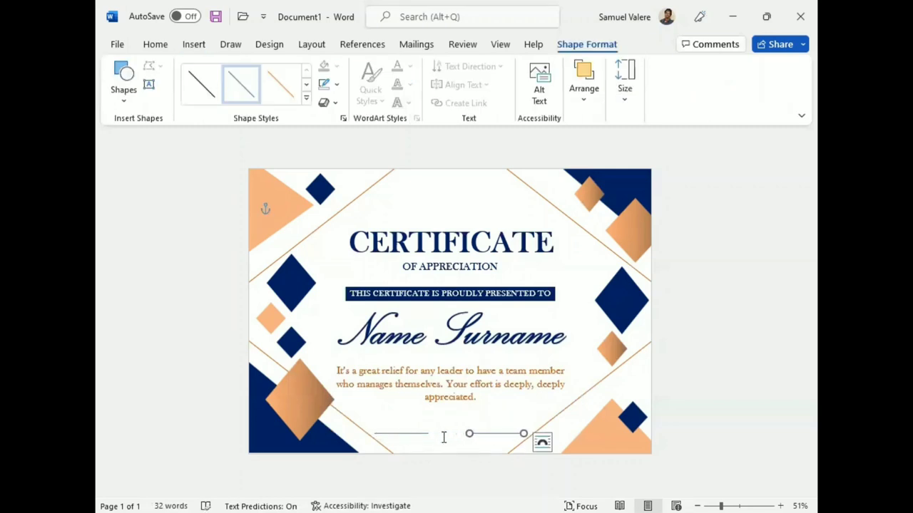
pyautogui.click(405, 433)
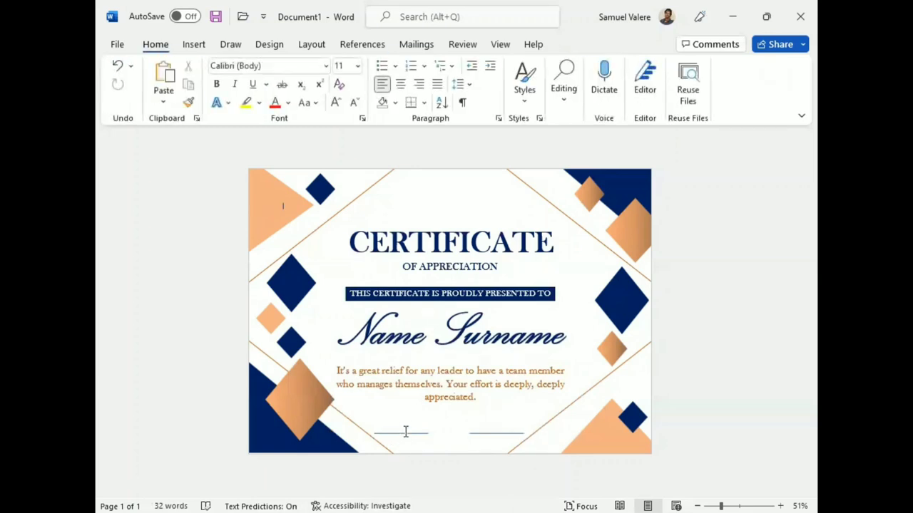
# Step: Colour both signature lines Orange, Accent 2, Darker 25%
pyautogui.click(405, 433)
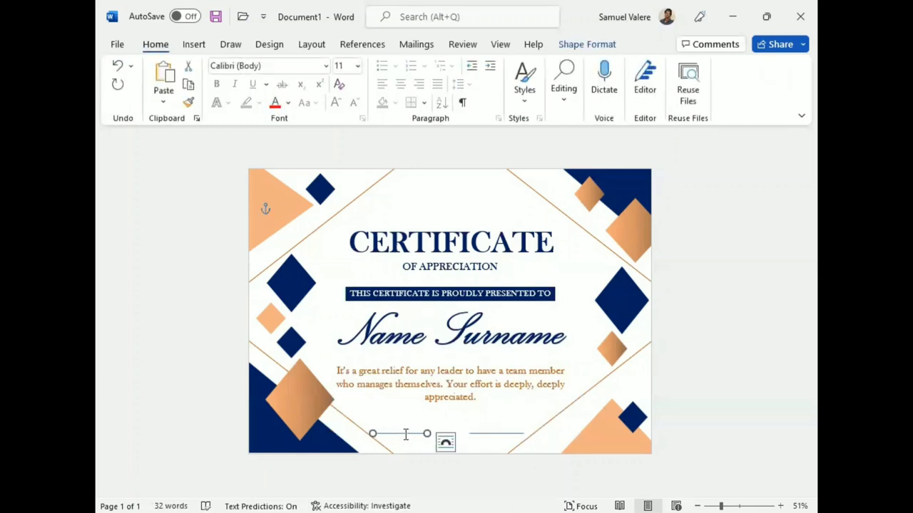
pyautogui.keyDown('shift'); pyautogui.click(497, 434); pyautogui.keyUp('shift')
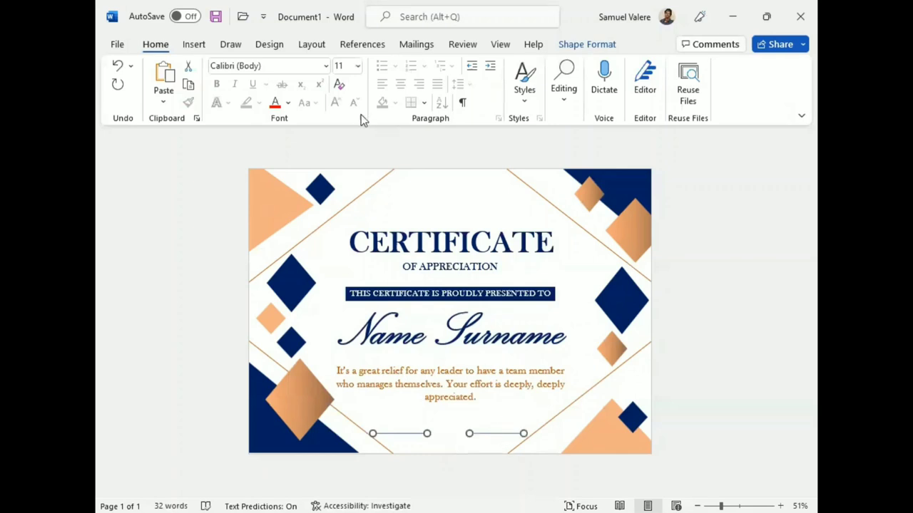
pyautogui.click(587, 46)
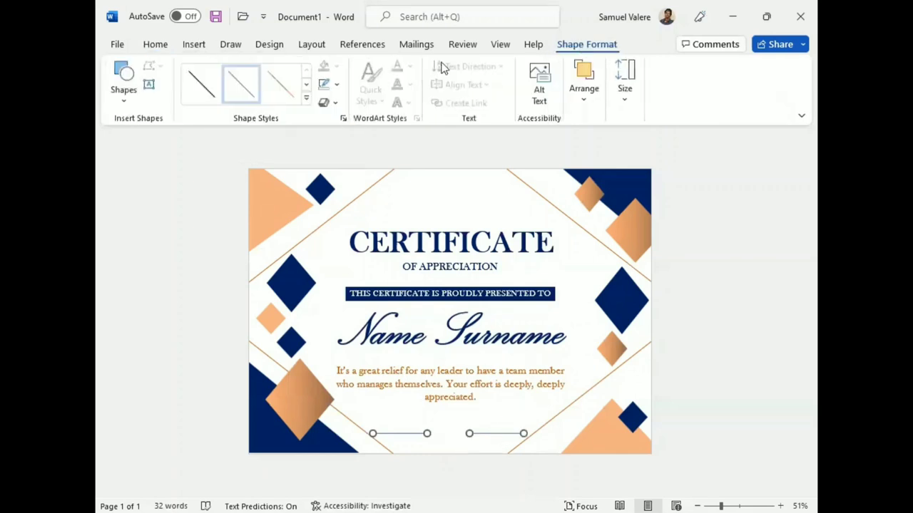
pyautogui.click(335, 84)
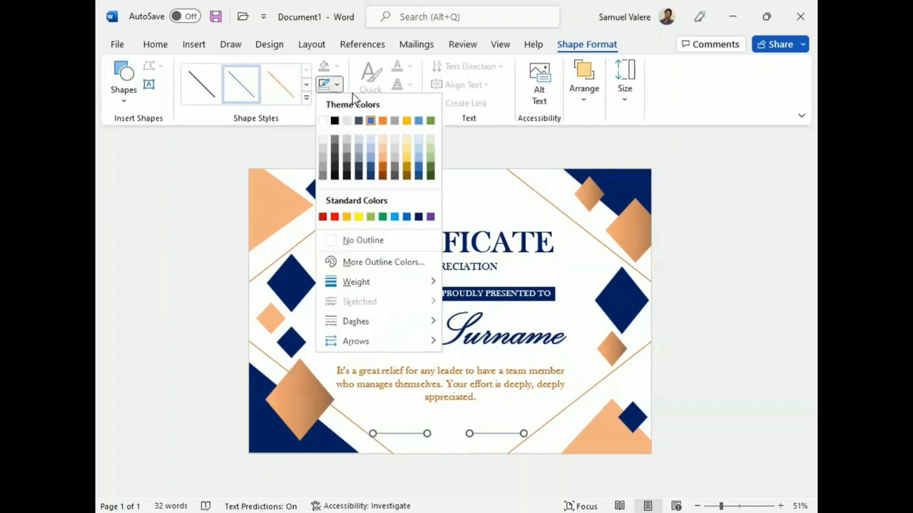
pyautogui.click(383, 171)
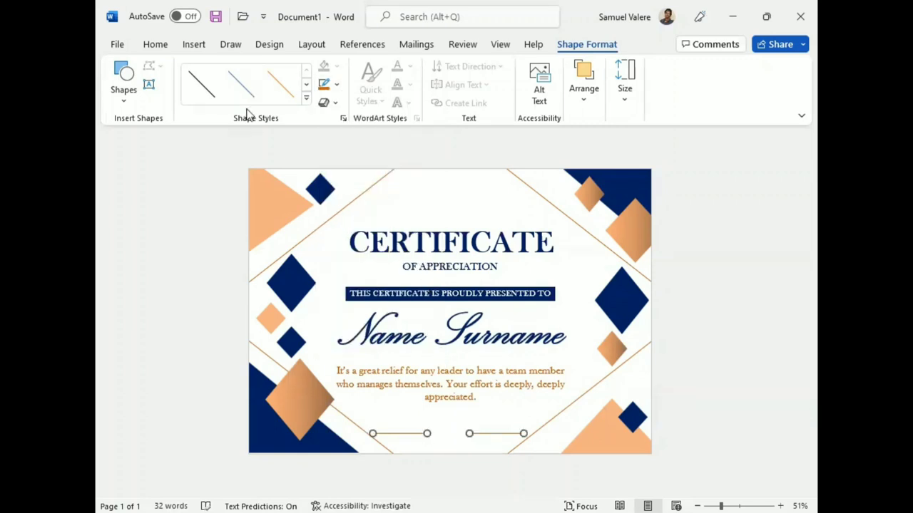
pyautogui.click(149, 84)
# Step: Add a Date text box under the left line in centred 16-pt Baskerville Old Face
pyautogui.moveTo(387, 437); pyautogui.dragTo(426, 451)
pyautogui.write('Date')
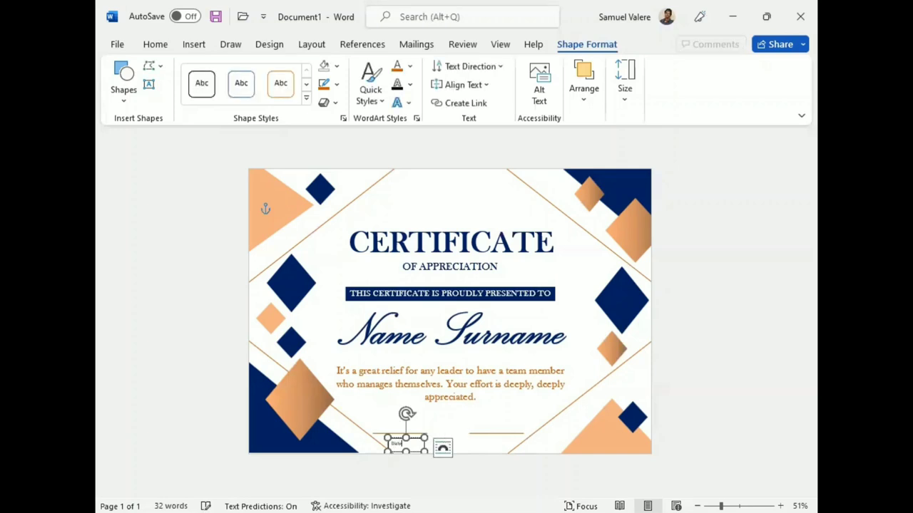
pyautogui.click(159, 45)
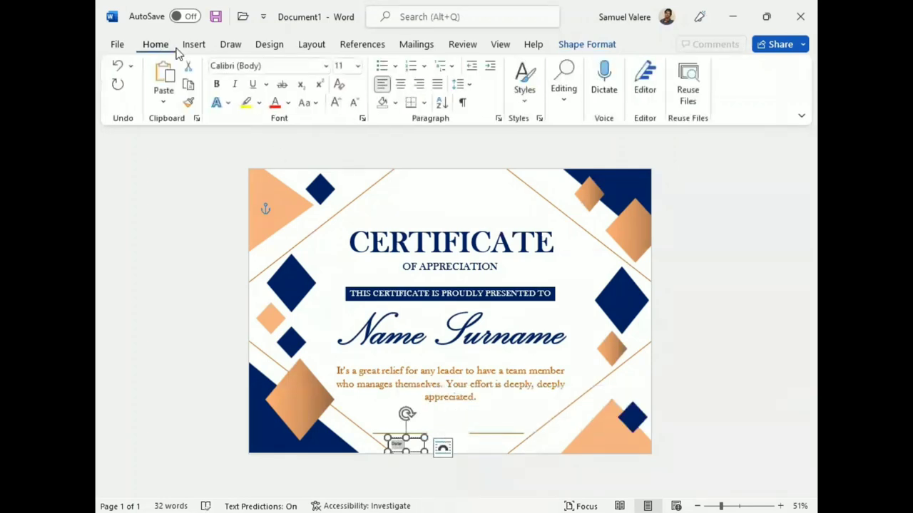
pyautogui.click(279, 66)
pyautogui.write('Baskerville Old Face')
pyautogui.press('Return')
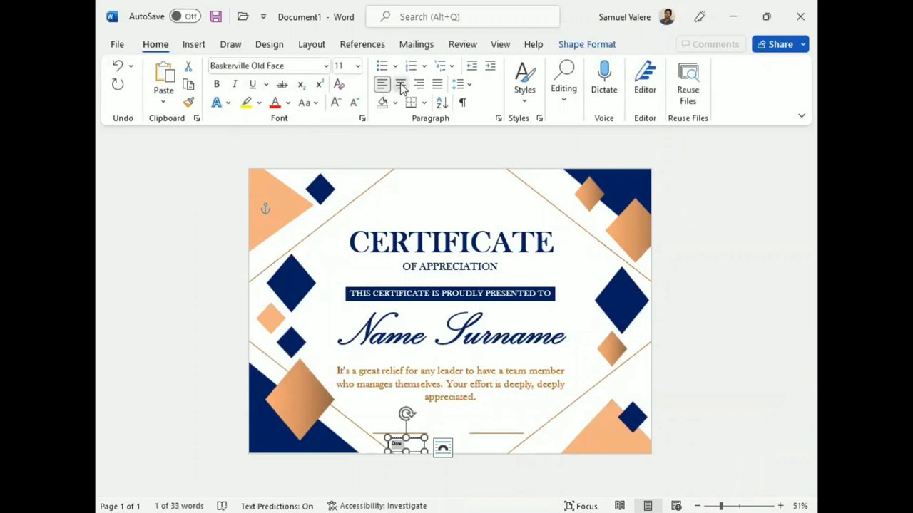
pyautogui.click(400, 84)
pyautogui.click(336, 102)
pyautogui.click(336, 102)
pyautogui.click(336, 102)
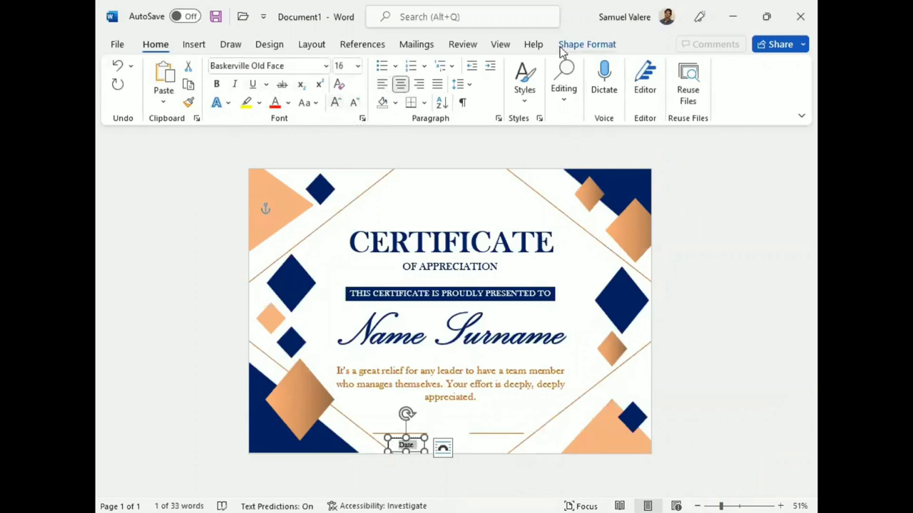
# Step: Remove the Date box's outline and fill and position it under the left line
pyautogui.click(564, 44)
pyautogui.click(339, 86)
pyautogui.click(331, 234)
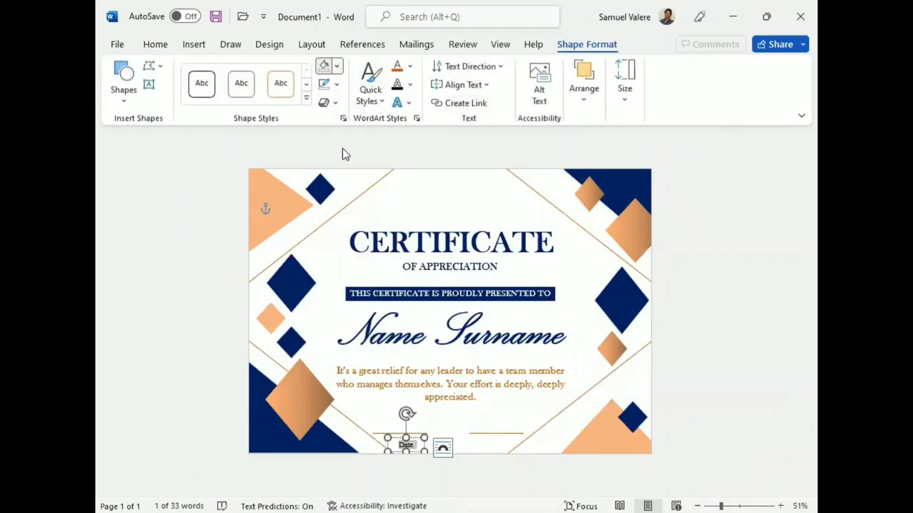
pyautogui.click(337, 66)
pyautogui.click(331, 218)
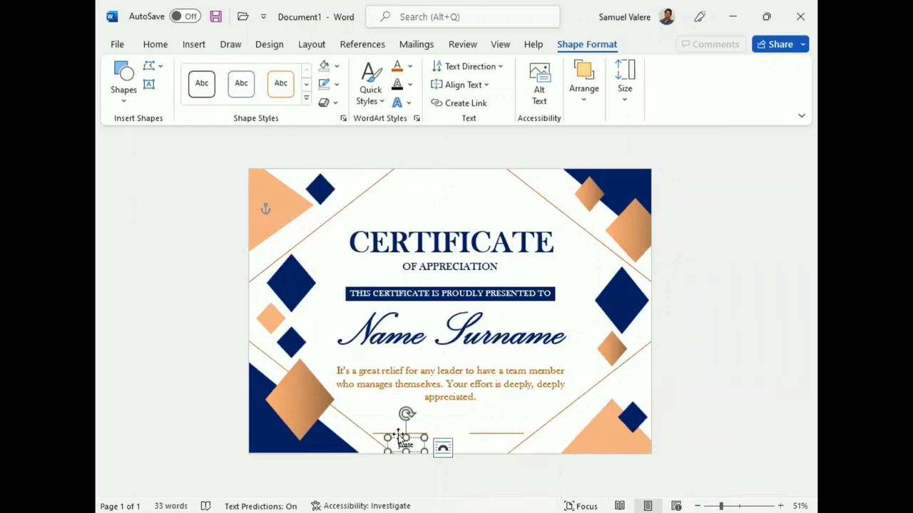
pyautogui.moveTo(400, 436); pyautogui.dragTo(396, 434)
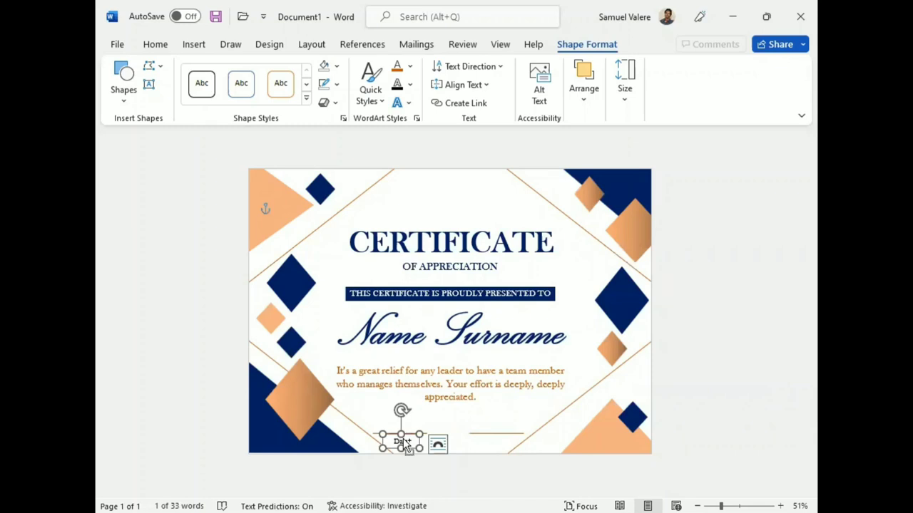
# Step: Copy the Date label under the right line and change its text to Signature
pyautogui.moveTo(407, 445); pyautogui.dragTo(510, 441)
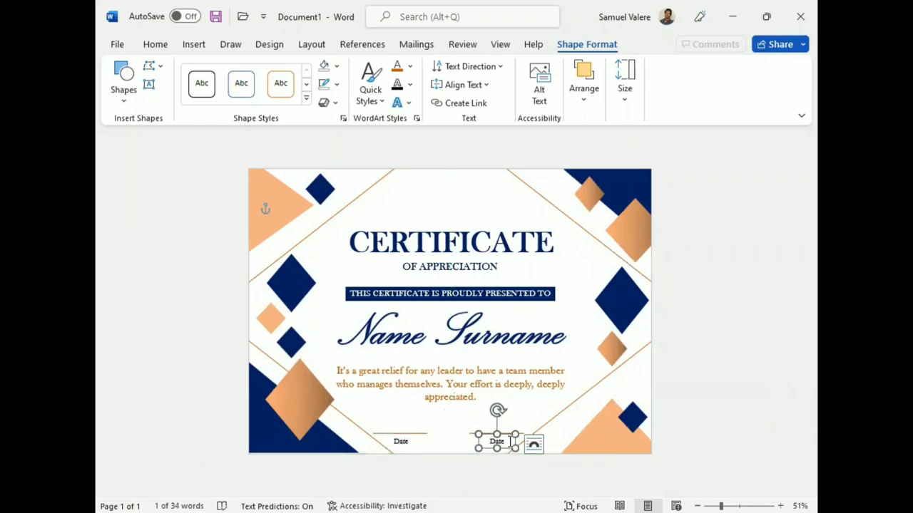
pyautogui.doubleClick(497, 441)
pyautogui.write('Signatur')
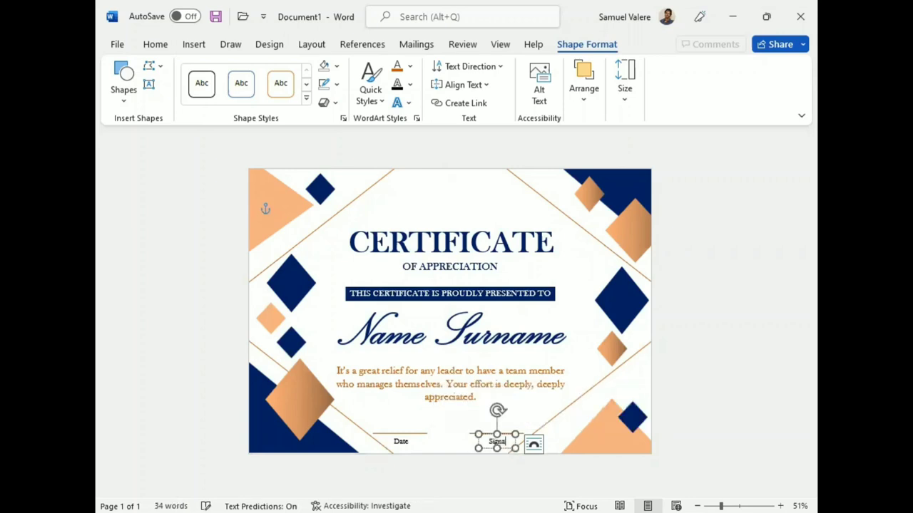
pyautogui.click(456, 423)
pyautogui.doubleClick(495, 442)
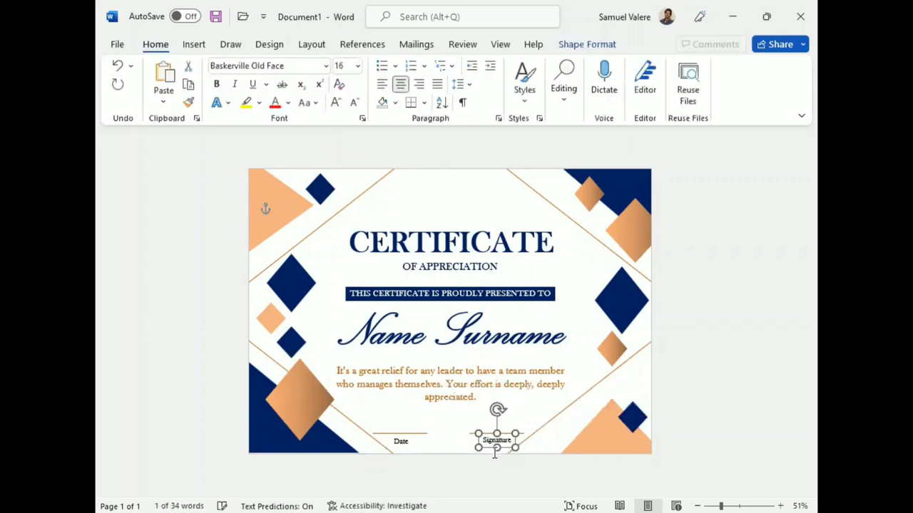
pyautogui.click(407, 442)
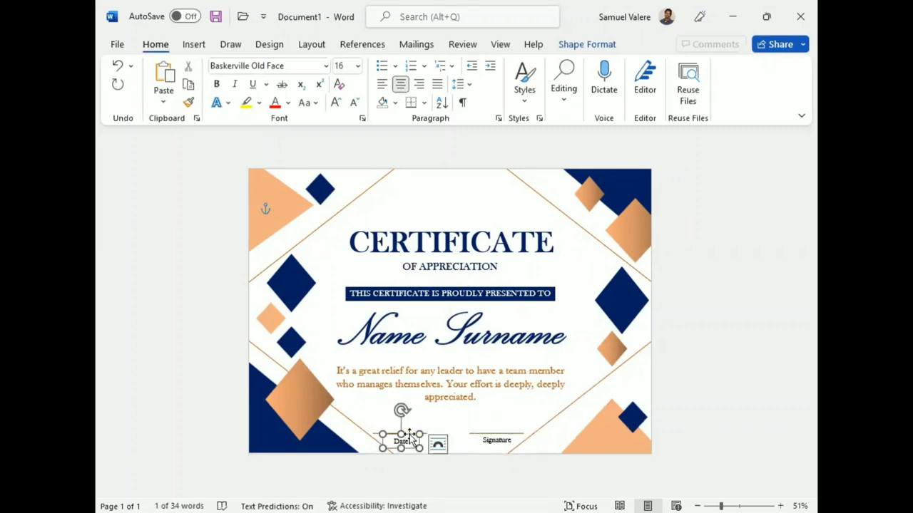
pyautogui.doubleClick(497, 442)
pyautogui.doubleClick(497, 442)
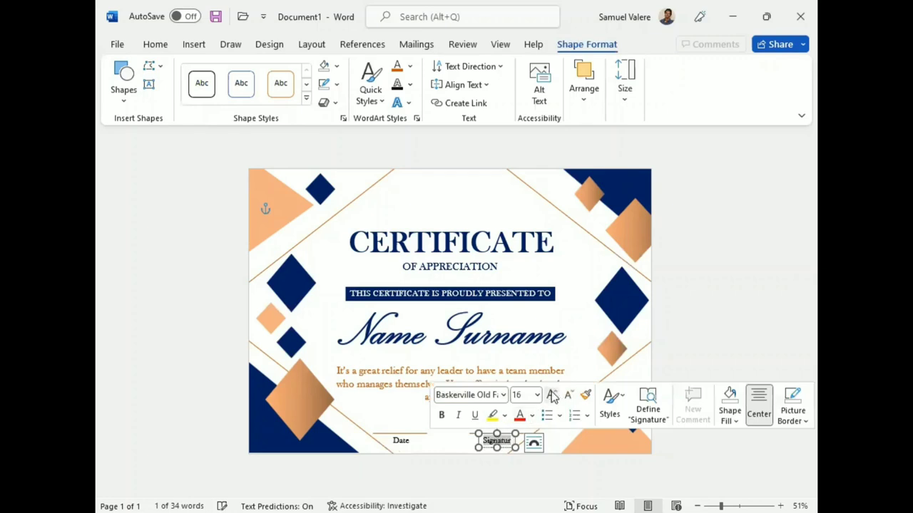
# Step: Widen the Signature box so the whole word fits on its line
pyautogui.moveTo(477, 446); pyautogui.dragTo(508, 454)
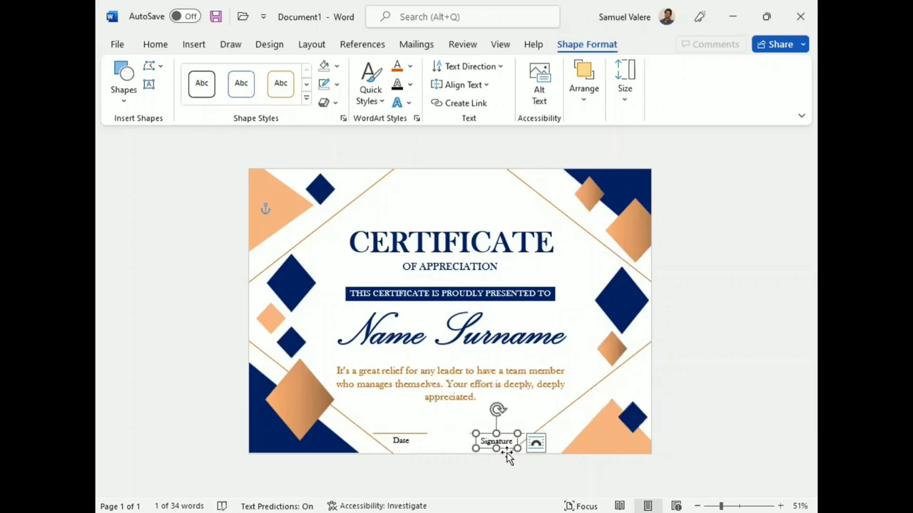
pyautogui.click(692, 379)
pyautogui.click(496, 442)
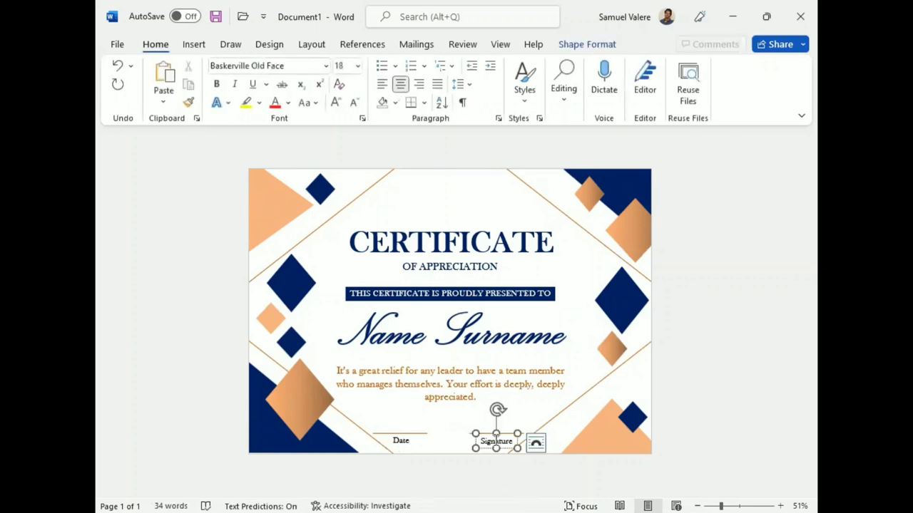
pyautogui.click(489, 436)
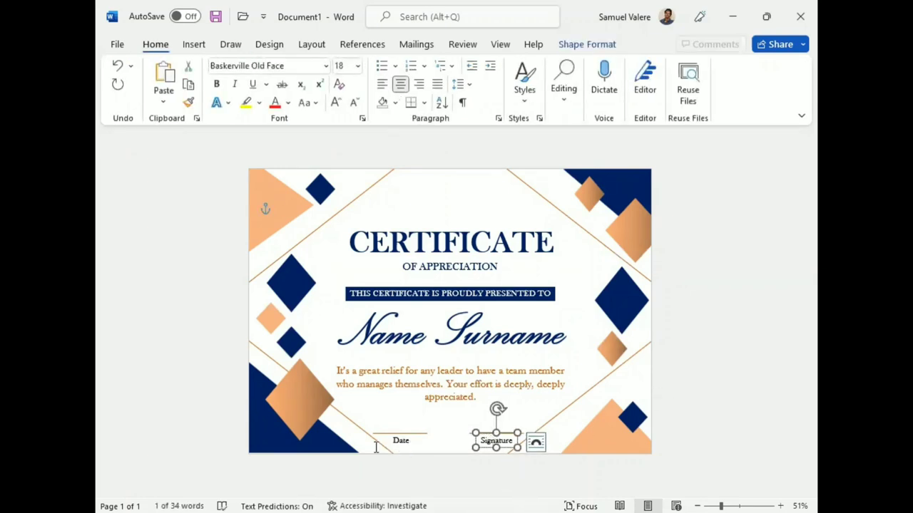
pyautogui.click(403, 440)
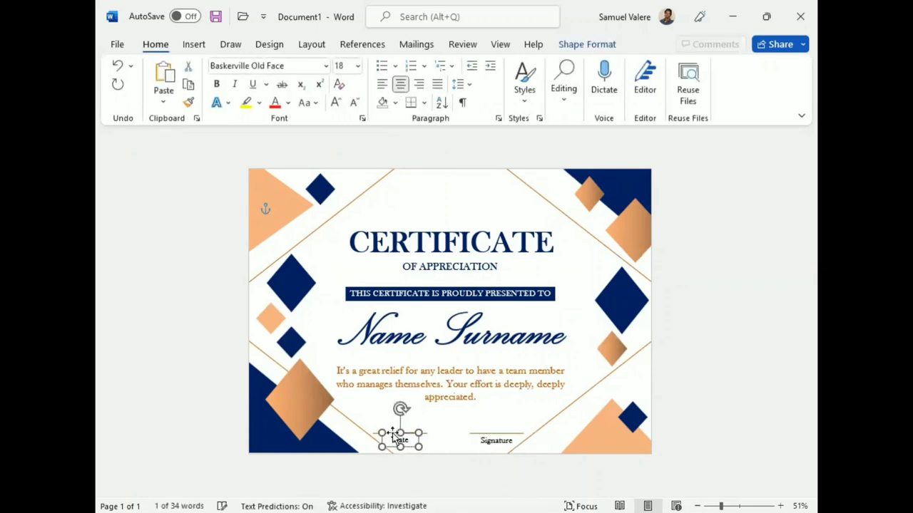
pyautogui.click(470, 201)
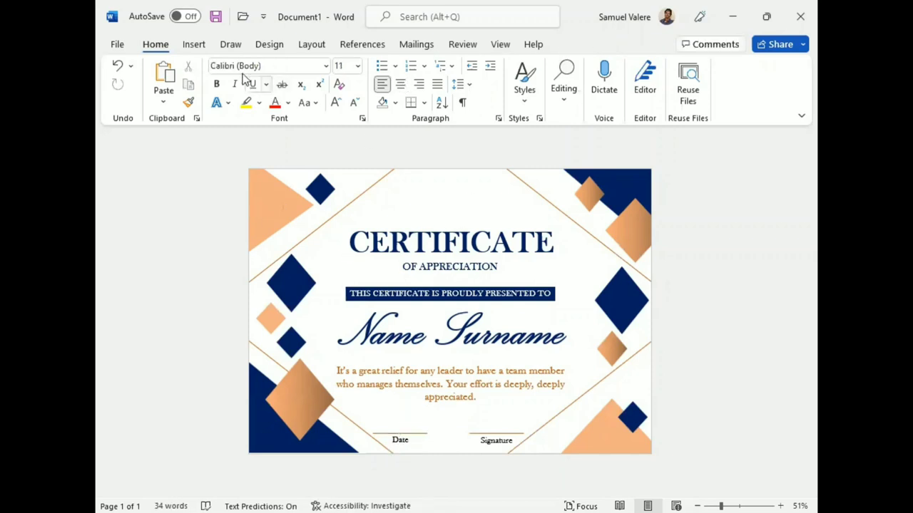
# Step: Draw a seal shape at the top centre of the certificate with shallower, rounder points
pyautogui.click(194, 45)
pyautogui.click(269, 65)
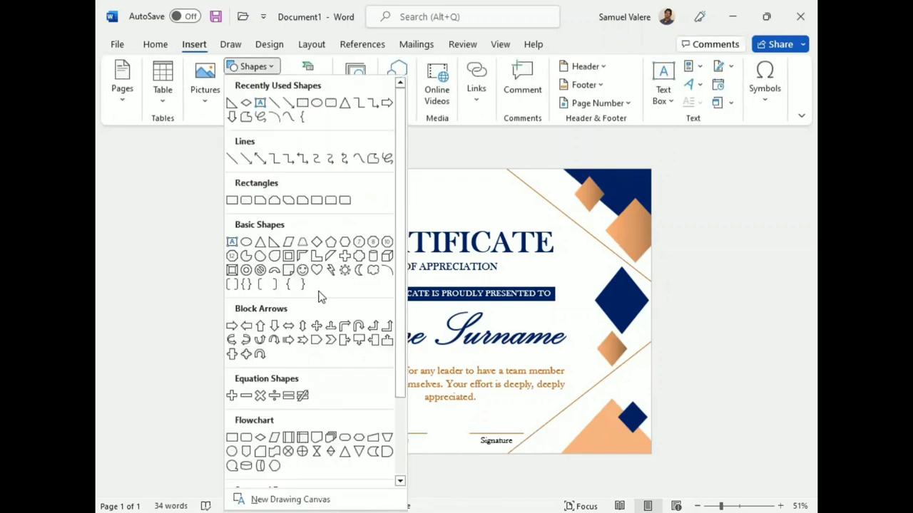
pyautogui.scroll(-3, 308, 300)
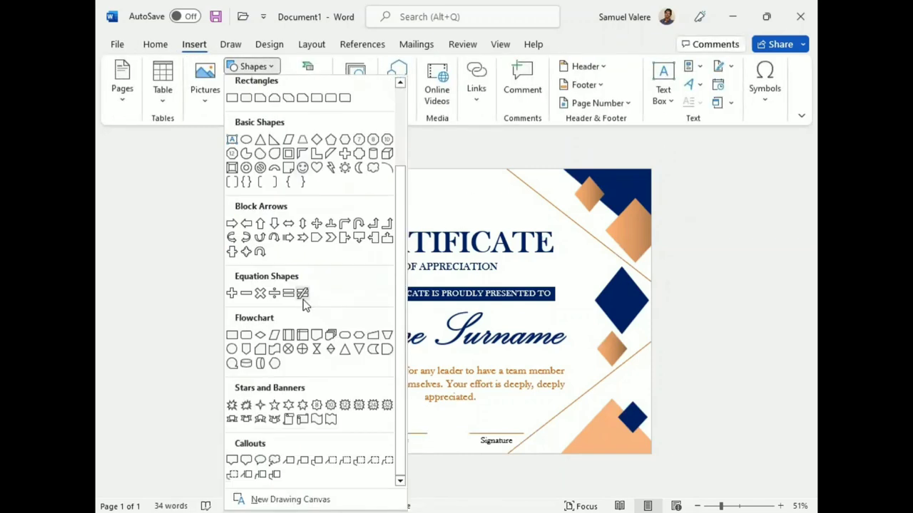
pyautogui.click(344, 404)
pyautogui.moveTo(424, 168); pyautogui.dragTo(467, 209)
pyautogui.moveTo(445, 174); pyautogui.dragTo(447, 172)
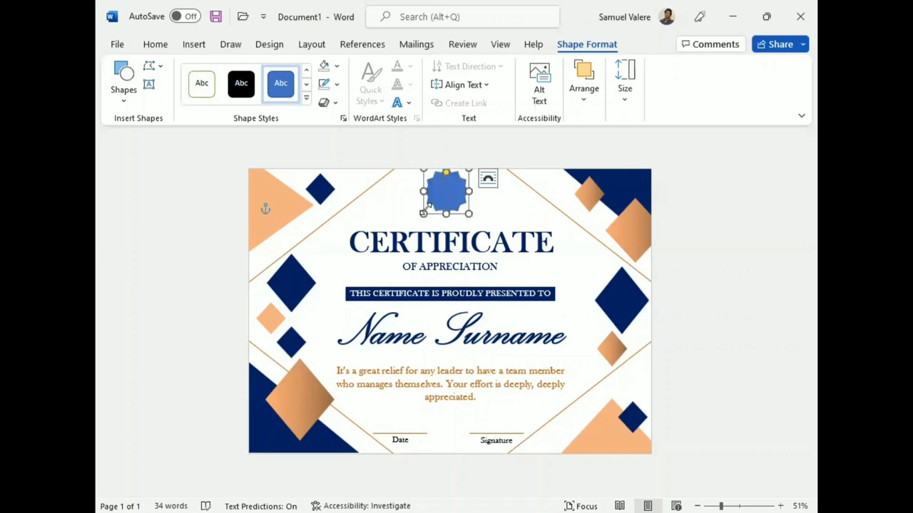
# Step: Select all five text blocks and nudge them down three steps
pyautogui.click(446, 376)
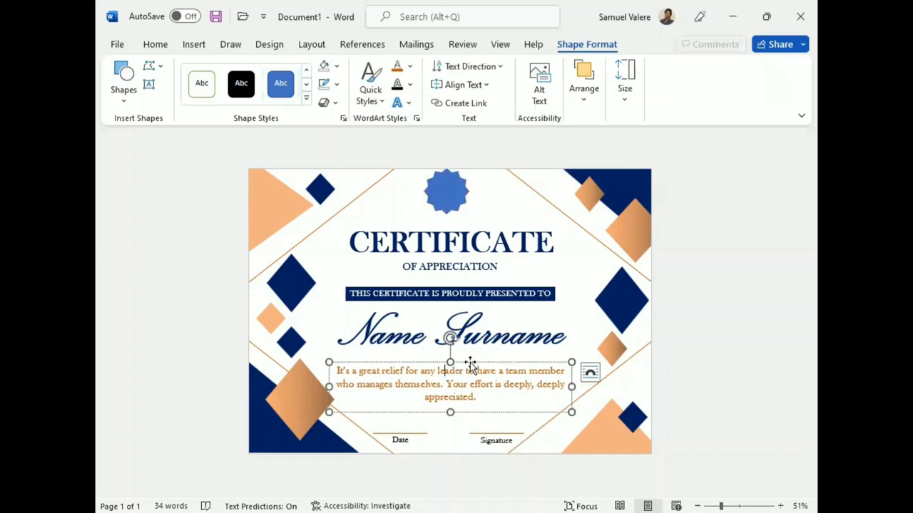
pyautogui.keyDown('shift'); pyautogui.click(493, 303); pyautogui.keyUp('shift')
pyautogui.keyDown('shift'); pyautogui.click(478, 288); pyautogui.keyUp('shift')
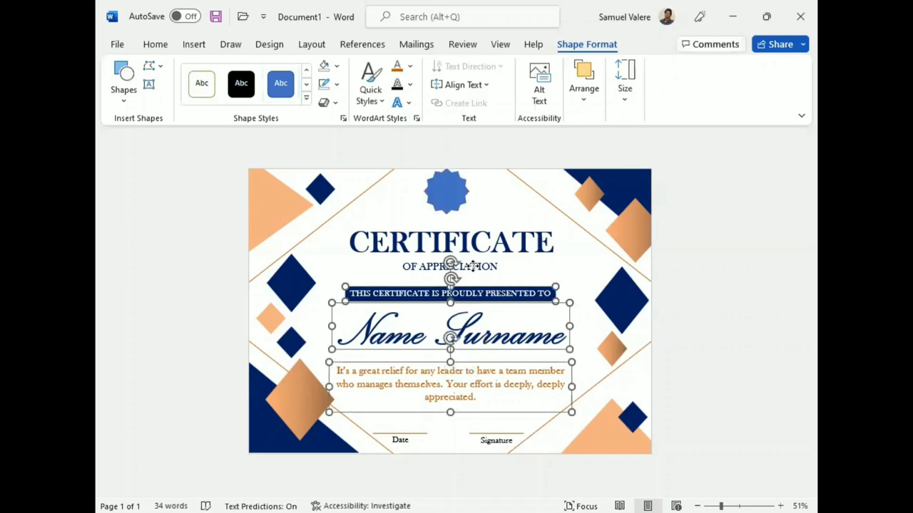
pyautogui.keyDown('shift'); pyautogui.click(484, 266); pyautogui.keyUp('shift')
pyautogui.keyDown('shift'); pyautogui.click(496, 243); pyautogui.keyUp('shift')
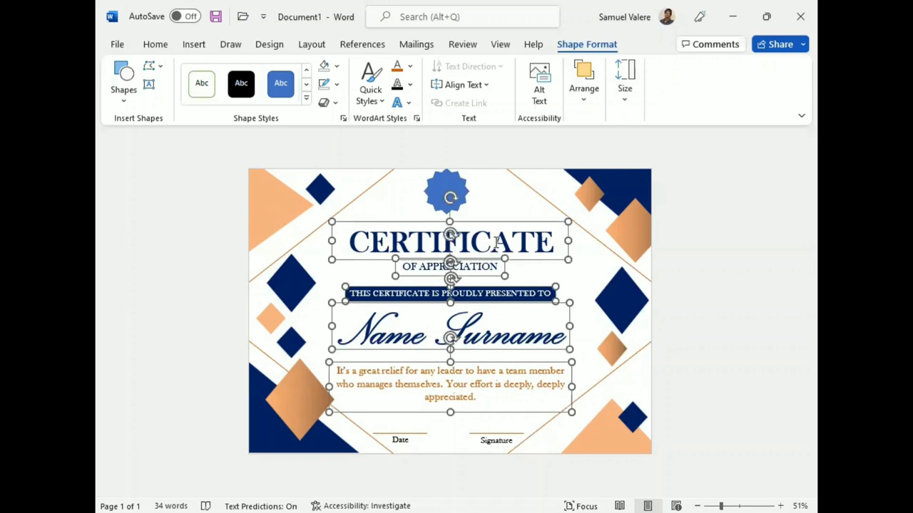
pyautogui.press('Down')
pyautogui.press('Down')
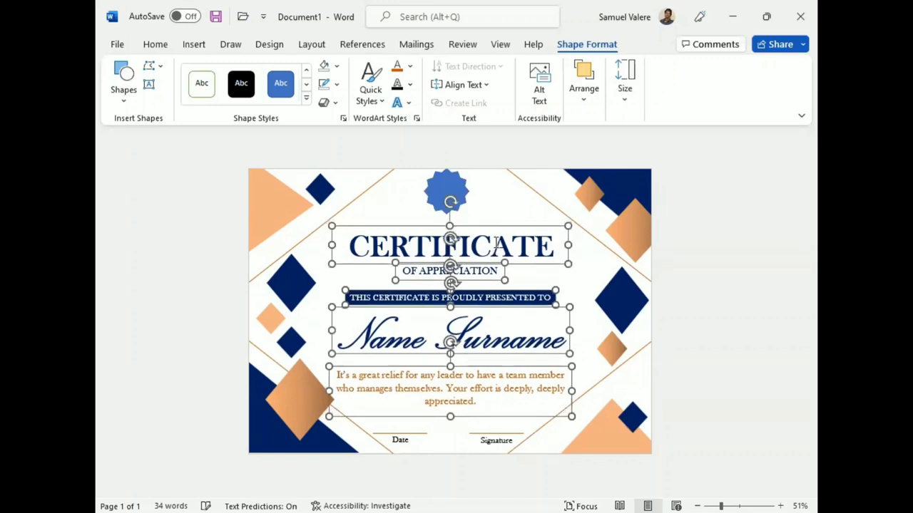
pyautogui.press('Down')
pyautogui.press('Down')
pyautogui.press('Down')
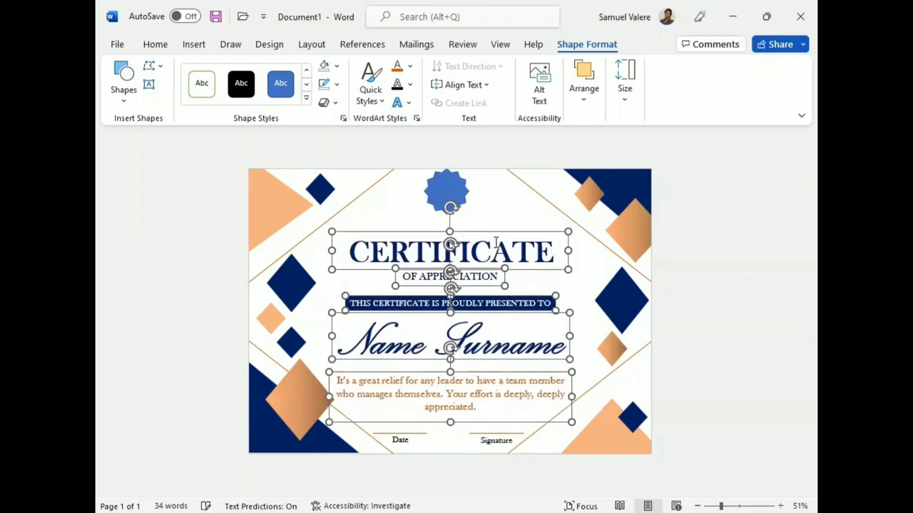
pyautogui.press('Down')
pyautogui.click(446, 194)
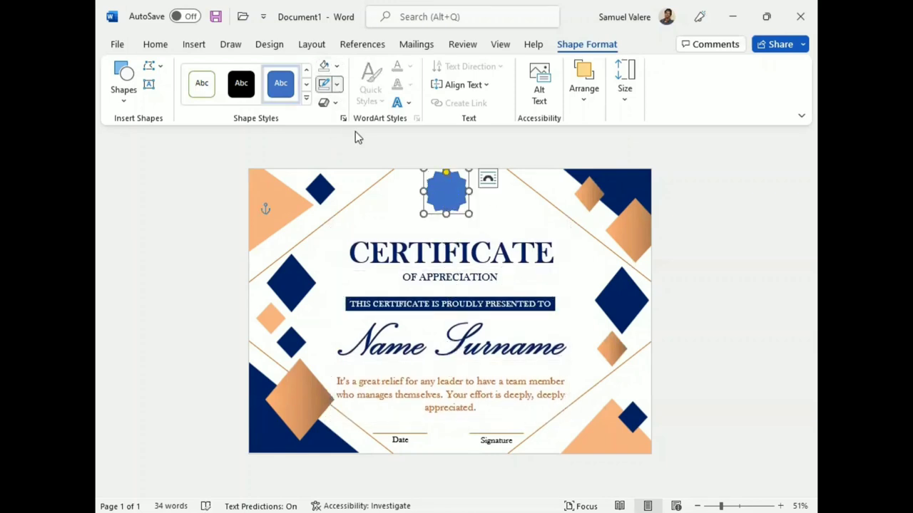
# Step: Switch the seal to a gradient fill in the full gradient settings
pyautogui.click(336, 84)
pyautogui.click(335, 66)
pyautogui.click(335, 66)
pyautogui.moveTo(364, 283)
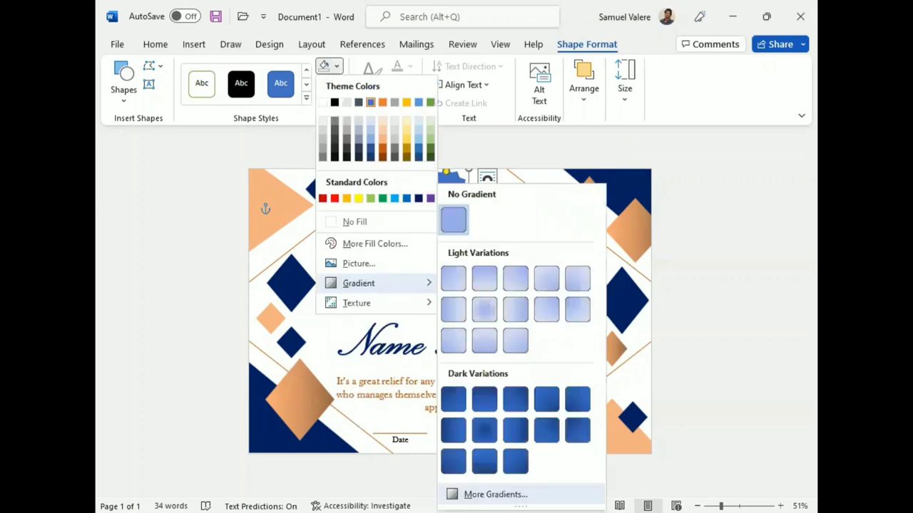
pyautogui.click(492, 493)
pyautogui.click(670, 255)
# Step: Use two gradient stops, light orange left and dark orange right, and enlarge the seal slightly
pyautogui.click(738, 415)
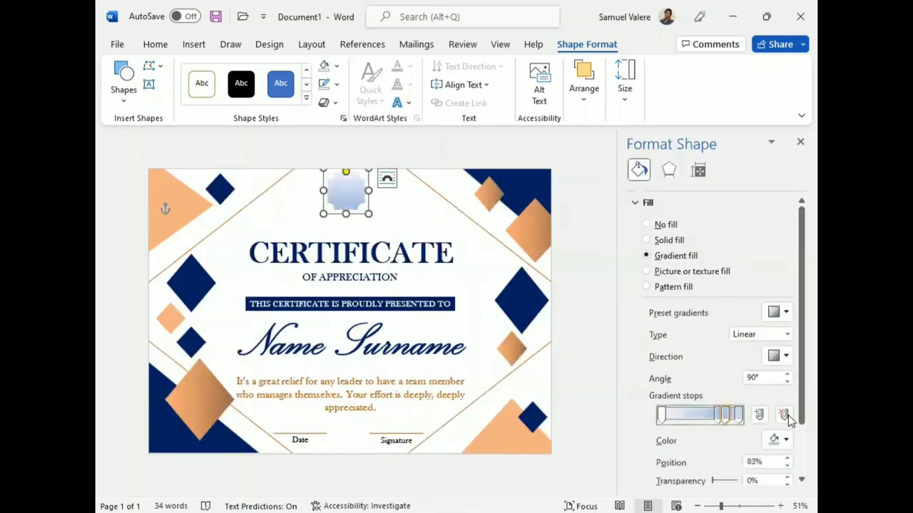
pyautogui.click(784, 414)
pyautogui.click(738, 415)
pyautogui.click(781, 439)
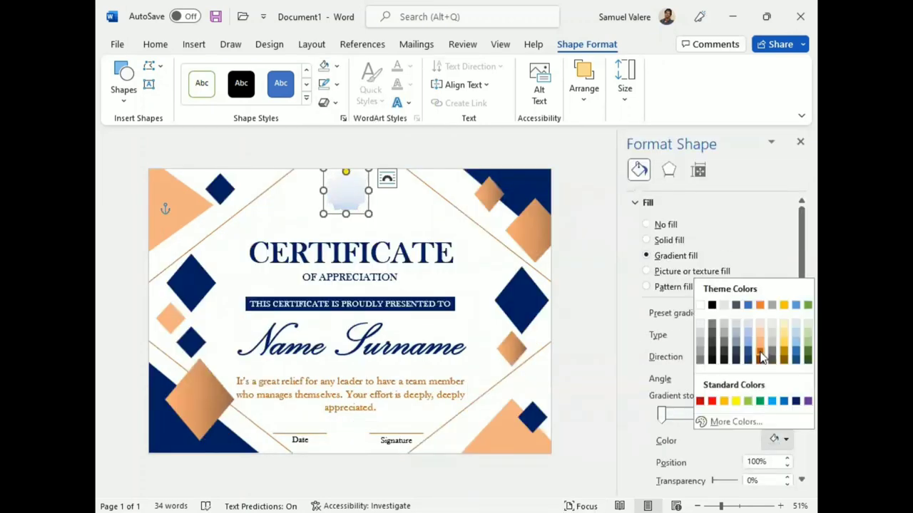
pyautogui.click(760, 355)
pyautogui.click(662, 414)
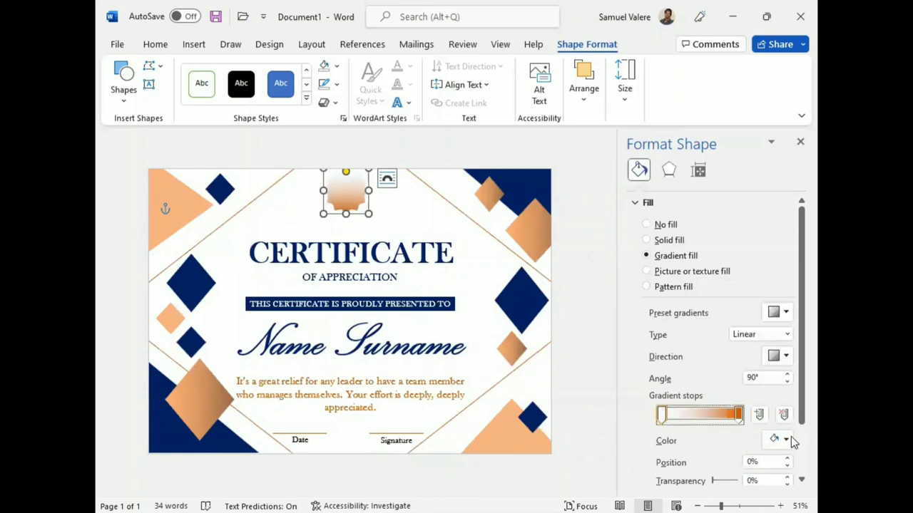
pyautogui.click(781, 440)
pyautogui.click(766, 349)
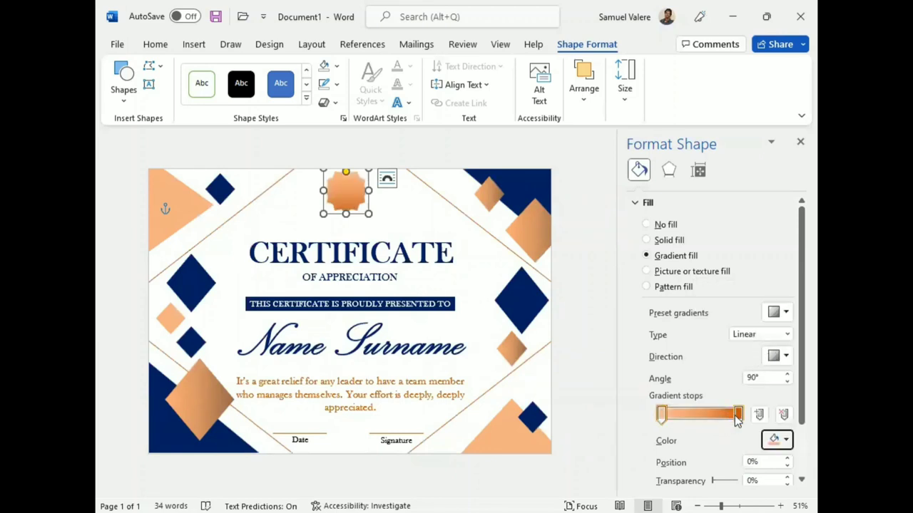
pyautogui.click(780, 440)
pyautogui.click(765, 340)
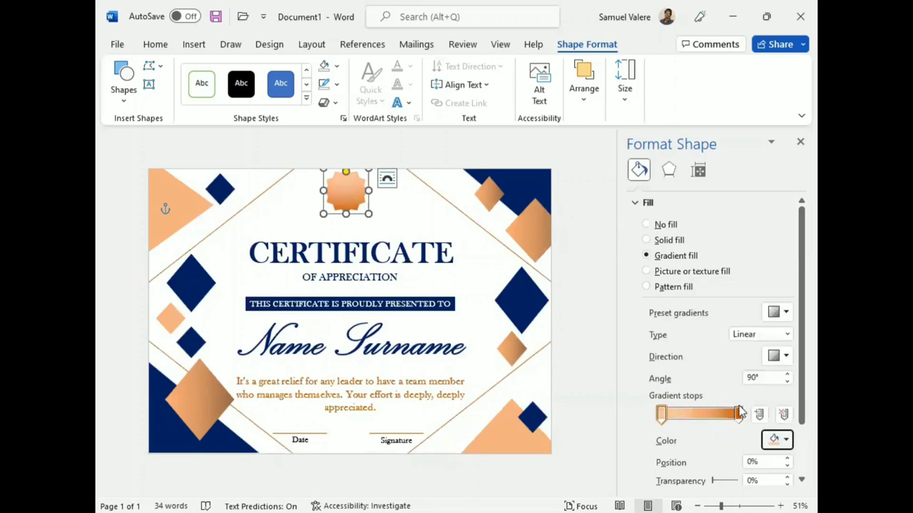
pyautogui.click(742, 412)
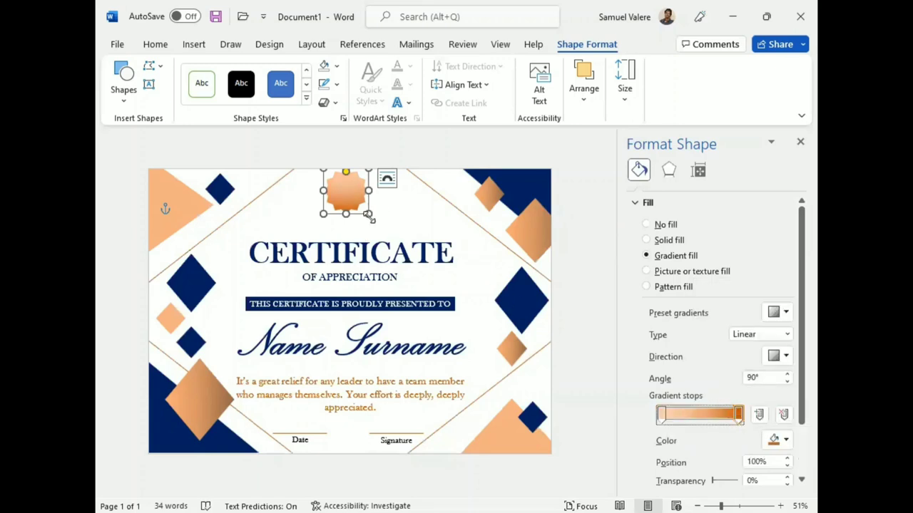
pyautogui.moveTo(370, 218)
pyautogui.mouseDown()
pyautogui.moveTo(340, 196)
pyautogui.moveTo(353, 203)
pyautogui.mouseUp()
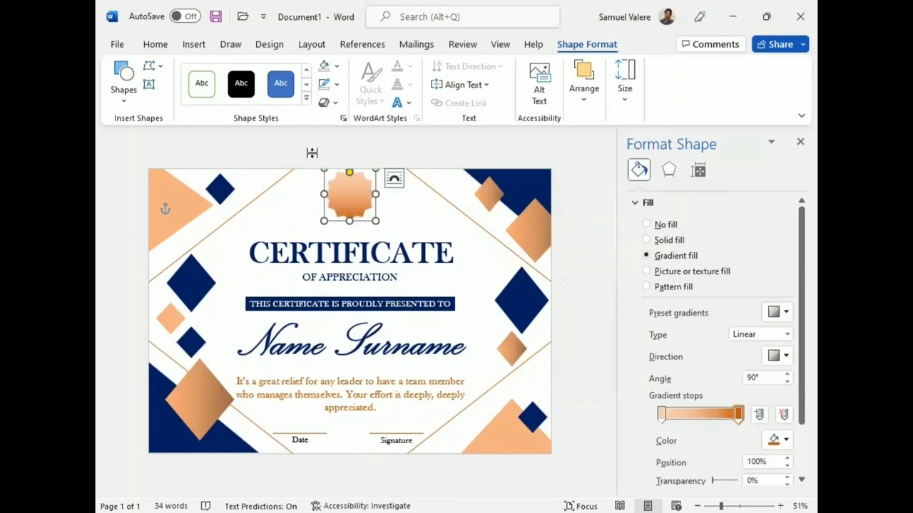
# Step: Draw a circle over the seal's centre, size it, and fill it dark navy blue
pyautogui.click(124, 77)
pyautogui.scroll(-2, 142, 389)
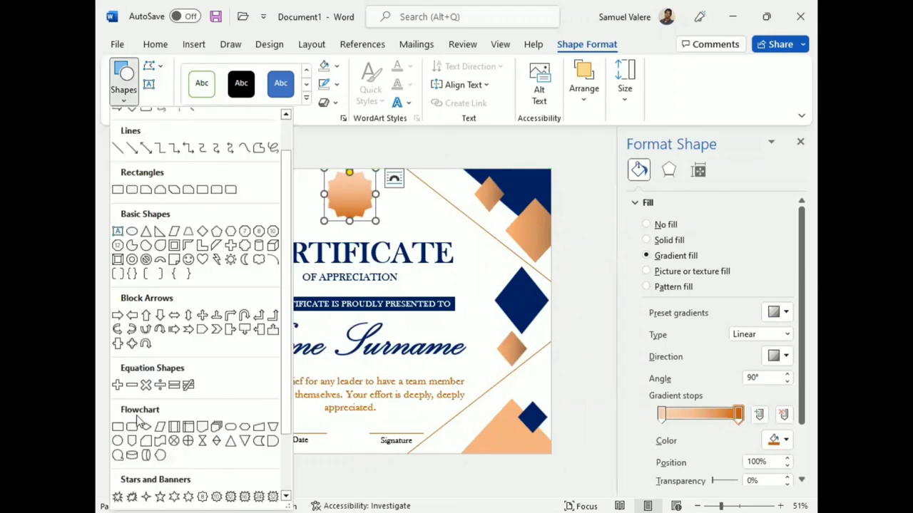
pyautogui.moveTo(332, 174); pyautogui.dragTo(365, 213)
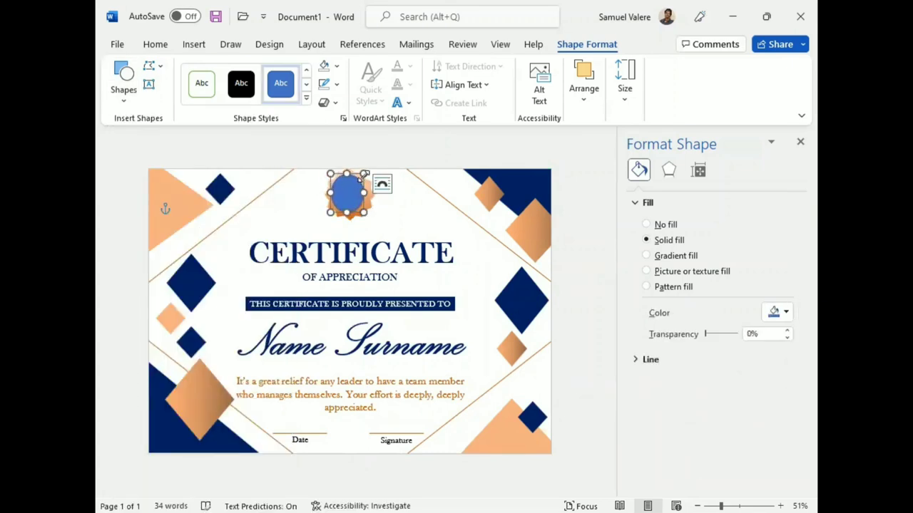
pyautogui.moveTo(364, 212); pyautogui.dragTo(369, 214)
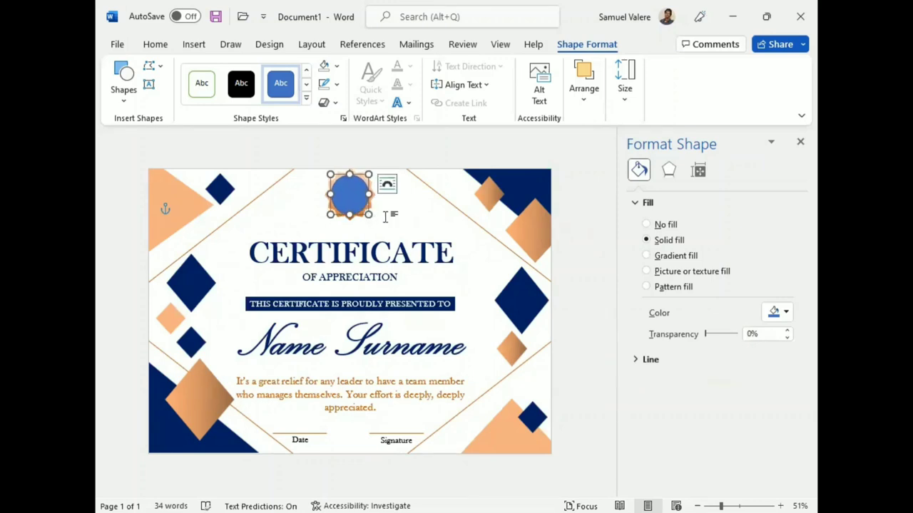
pyautogui.click(324, 66)
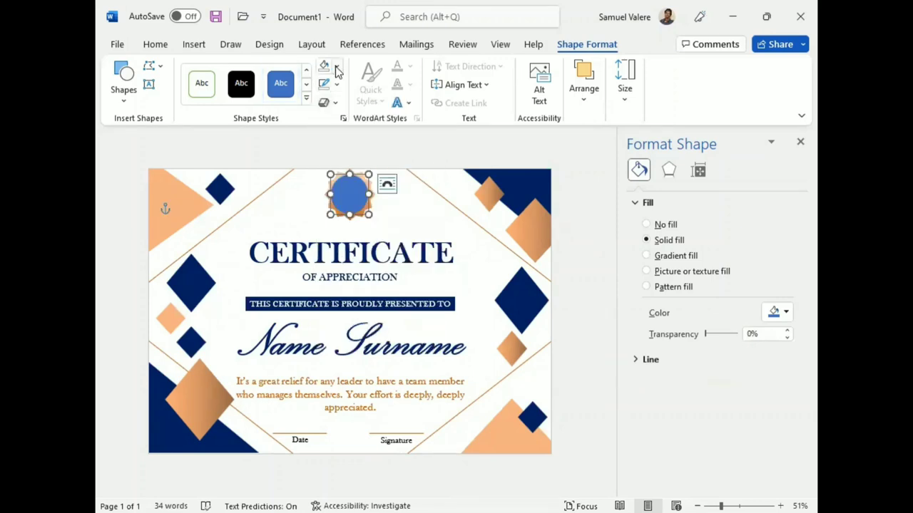
pyautogui.click(420, 197)
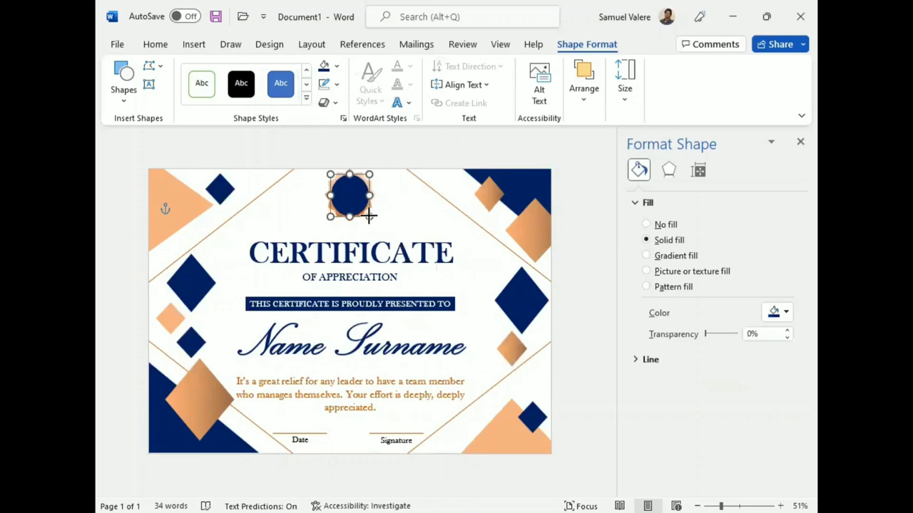
pyautogui.moveTo(369, 215); pyautogui.dragTo(371, 214)
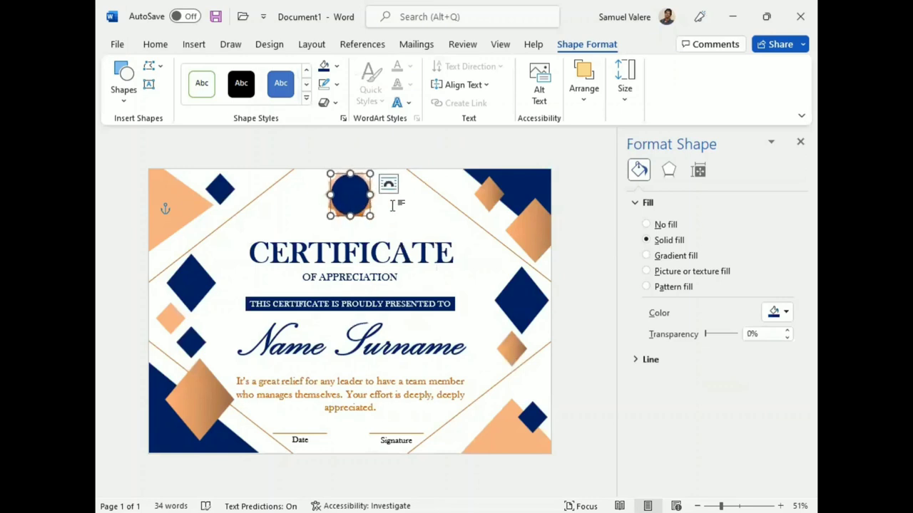
pyautogui.click(393, 208)
# Step: Draw a ribbon tail shape below the navy circle
pyautogui.click(187, 45)
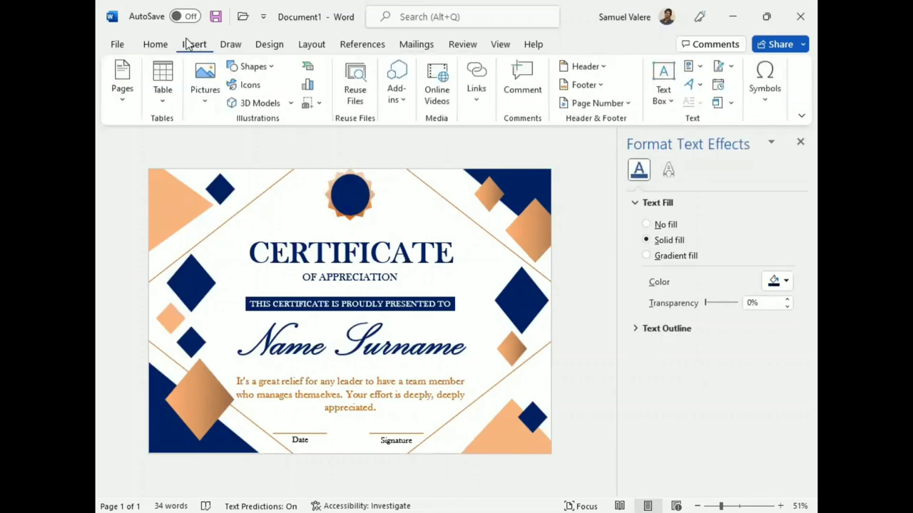
pyautogui.click(264, 68)
pyautogui.scroll(-3, 303, 143)
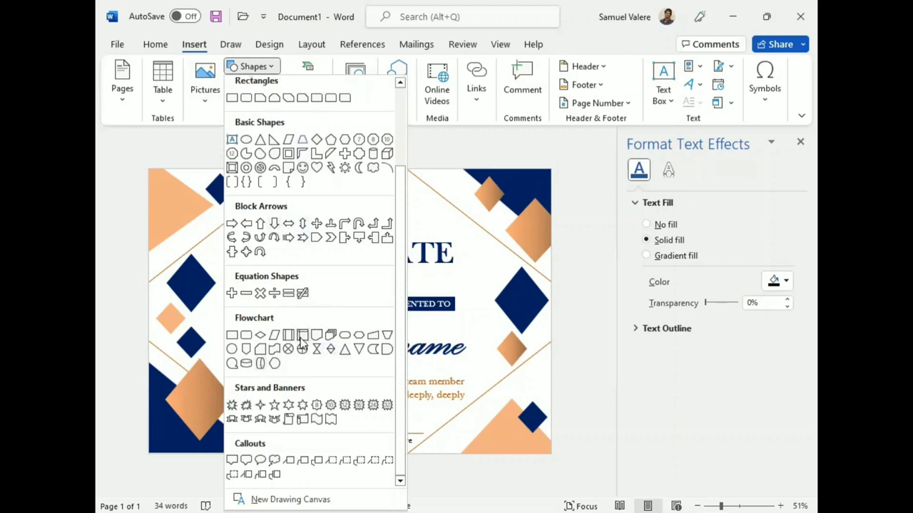
pyautogui.click(329, 238)
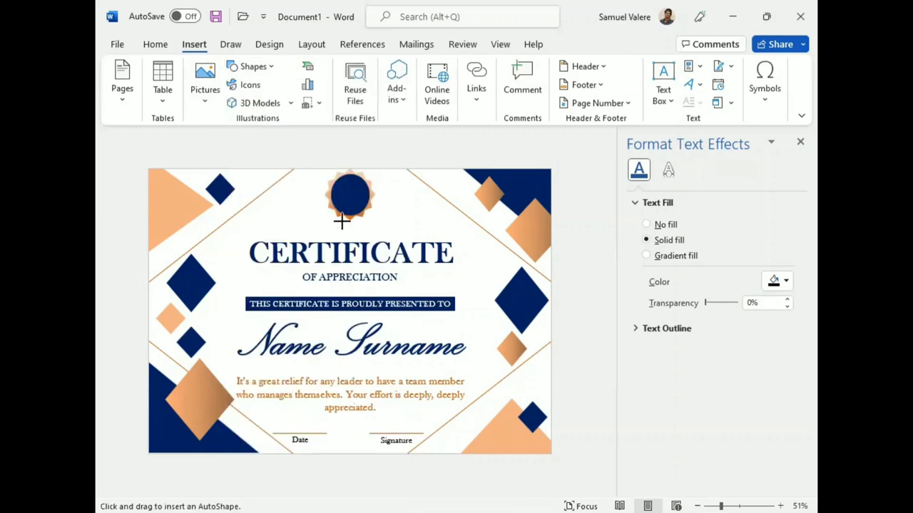
pyautogui.moveTo(346, 203)
pyautogui.mouseDown()
pyautogui.moveTo(388, 231)
pyautogui.moveTo(383, 241)
pyautogui.moveTo(348, 212)
pyautogui.mouseUp()
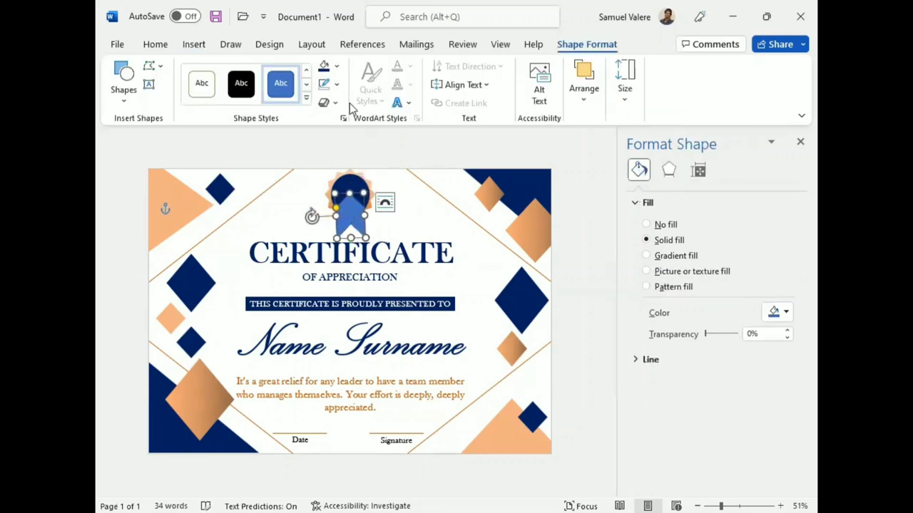
# Step: Make the ribbon tail navy with no outline and send it behind the circle
pyautogui.click(335, 83)
pyautogui.click(330, 237)
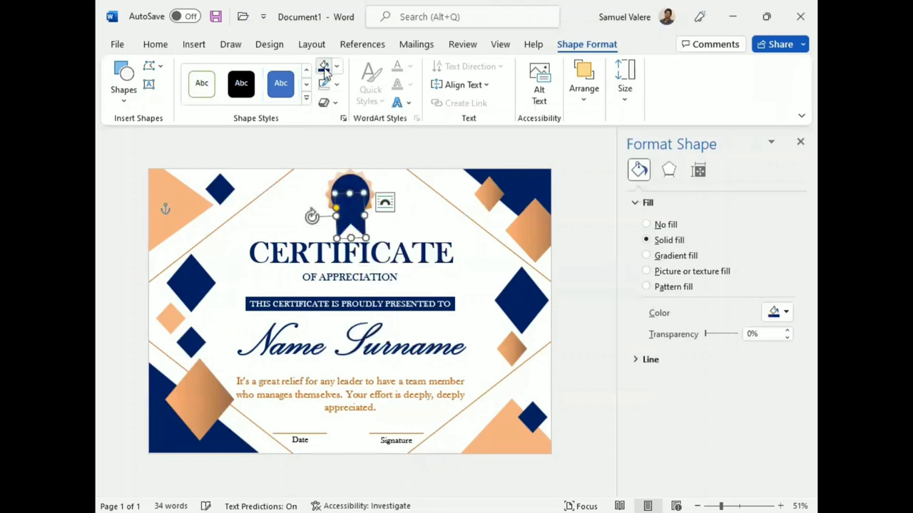
pyautogui.click(584, 91)
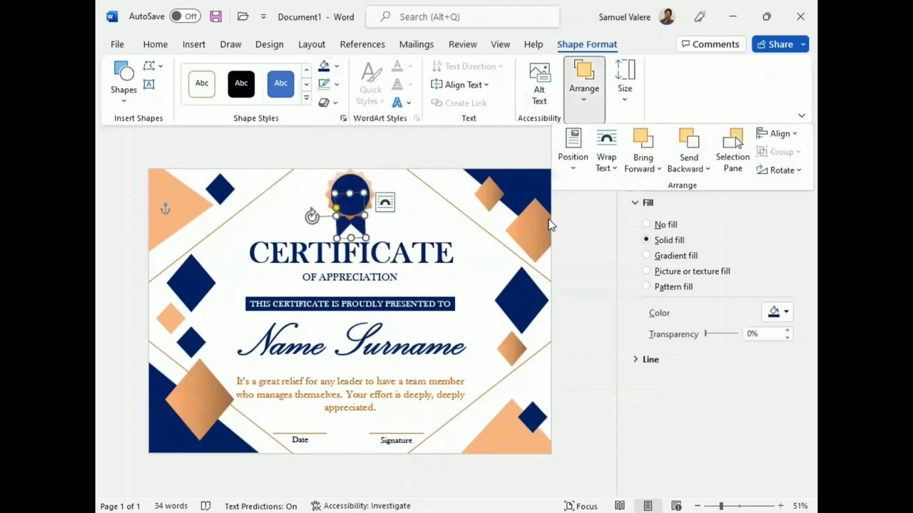
pyautogui.click(797, 143)
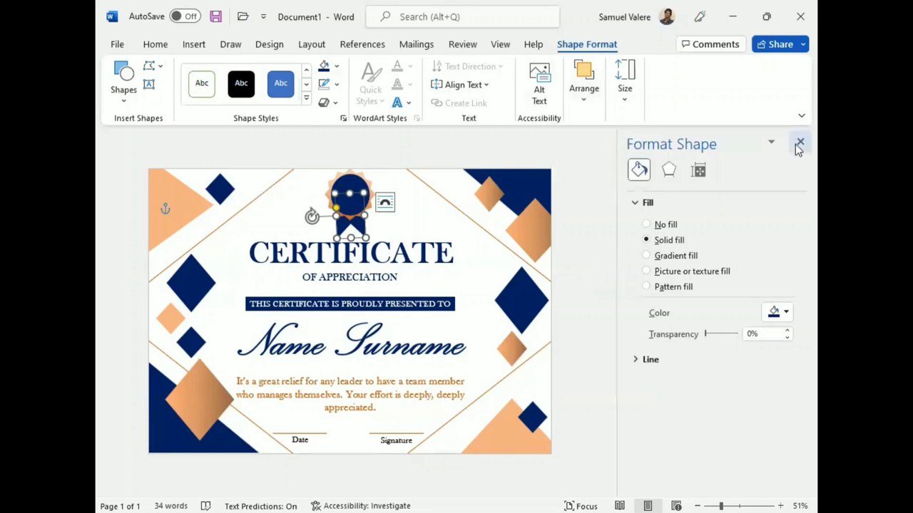
pyautogui.click(796, 143)
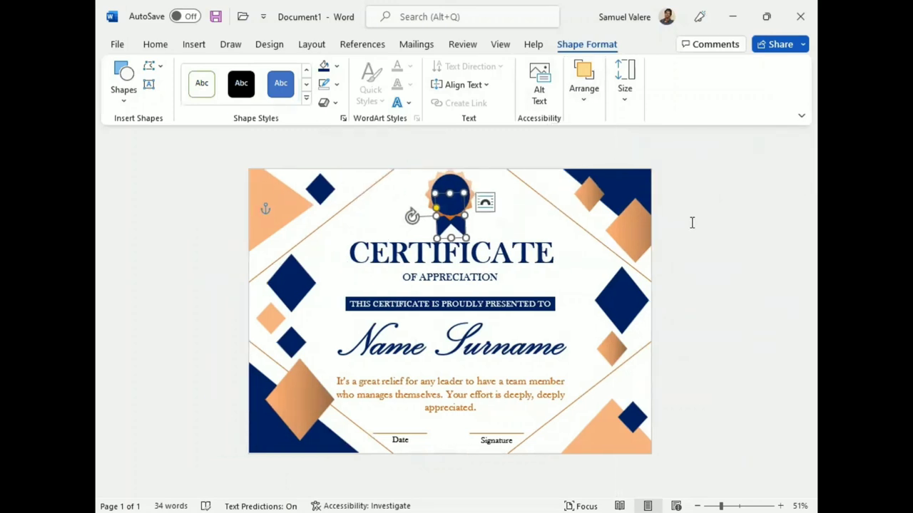
pyautogui.click(528, 227)
# Step: Draw a small text box over the award seal
pyautogui.click(193, 45)
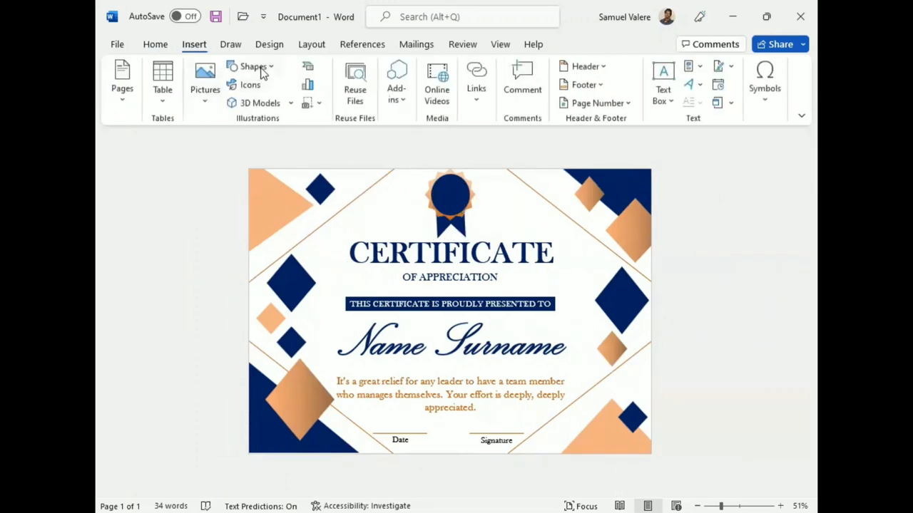
pyautogui.click(253, 69)
pyautogui.click(301, 100)
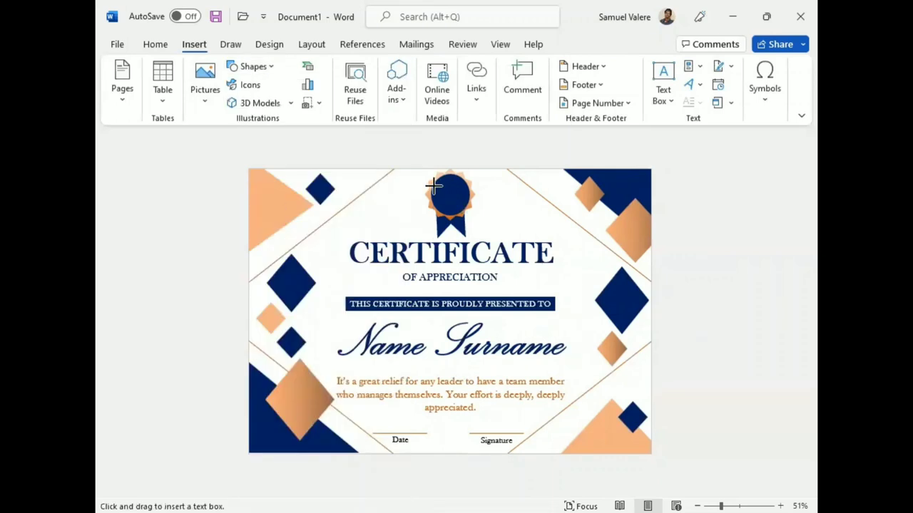
pyautogui.moveTo(432, 186); pyautogui.dragTo(472, 201)
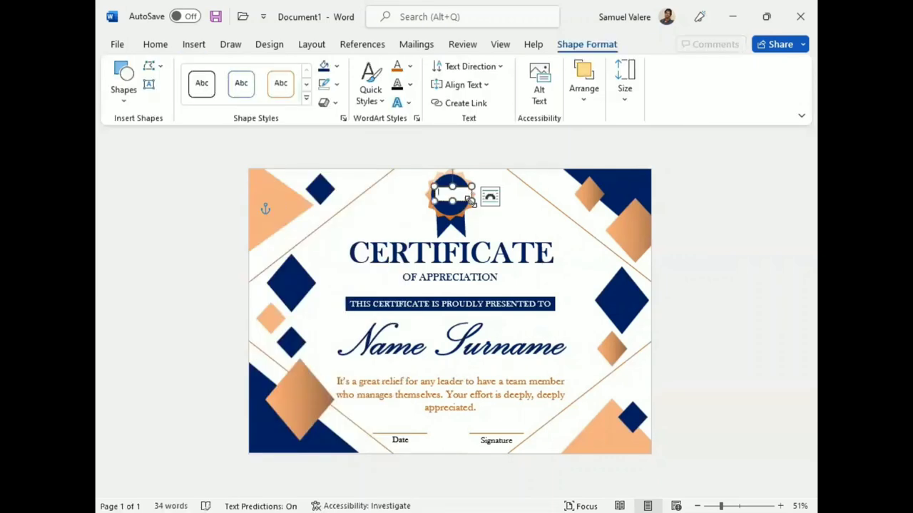
# Step: Format the word Award in bold 20 pt Baskerville Old Face
pyautogui.doubleClick(445, 192)
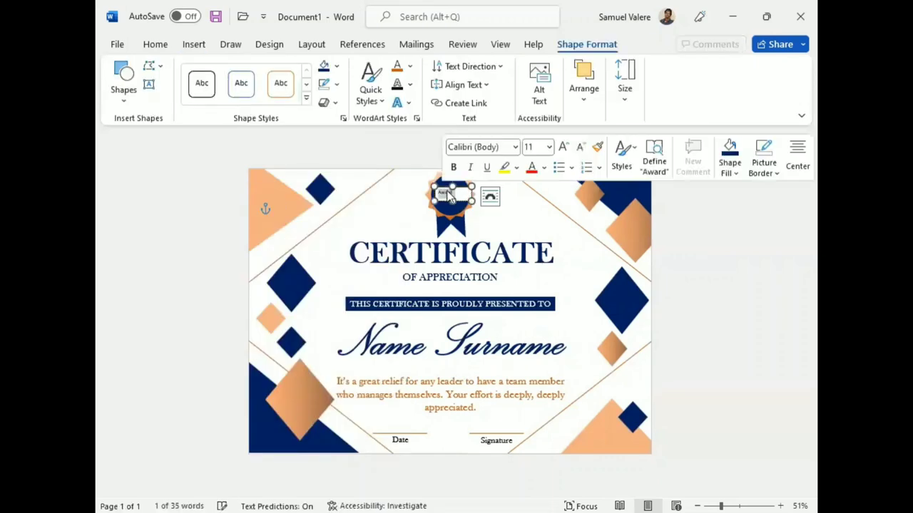
pyautogui.click(155, 44)
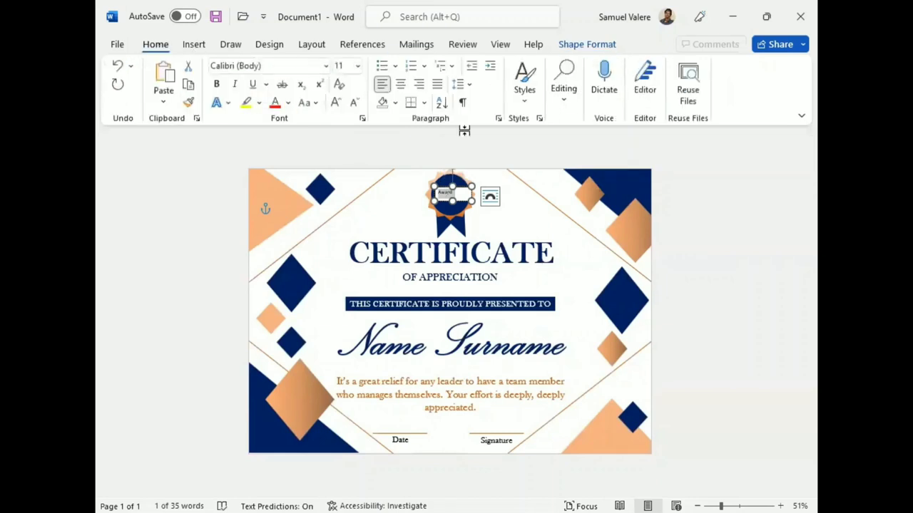
pyautogui.click(284, 66)
pyautogui.write('Baskerville Old Face')
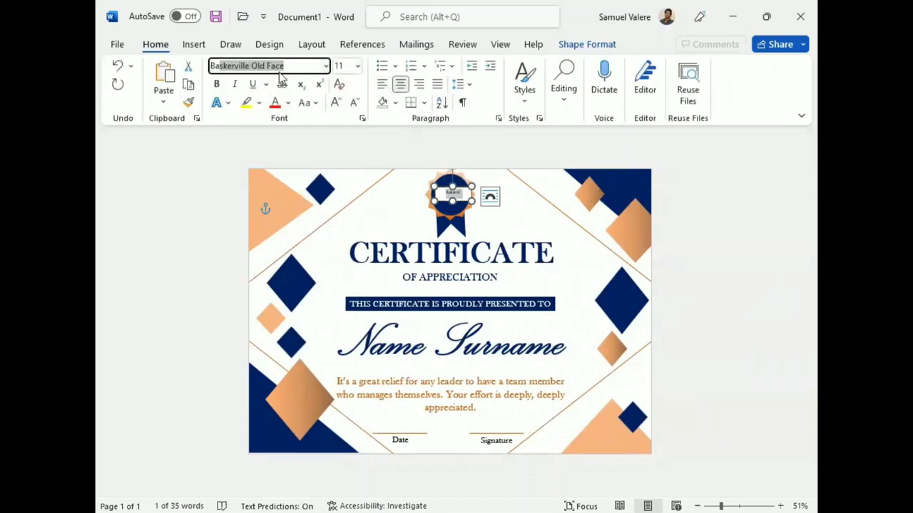
pyautogui.press('Return')
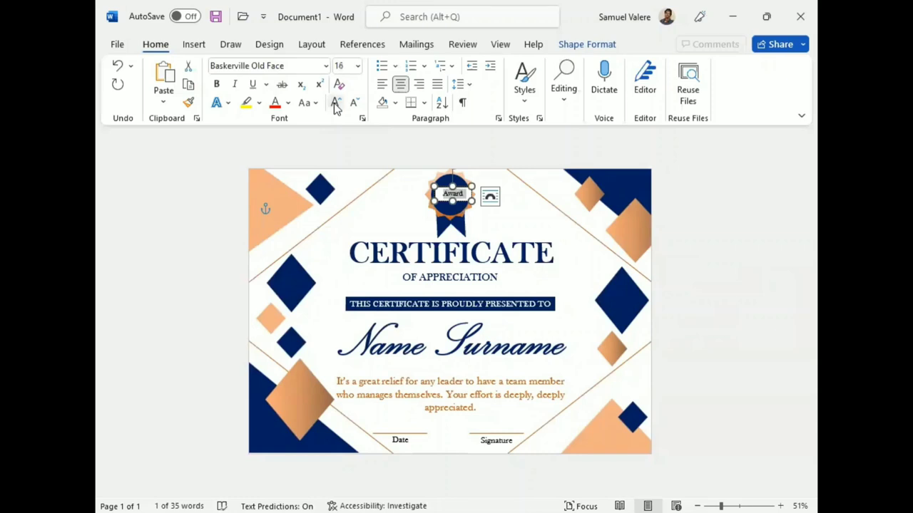
pyautogui.click(336, 104)
pyautogui.click(217, 84)
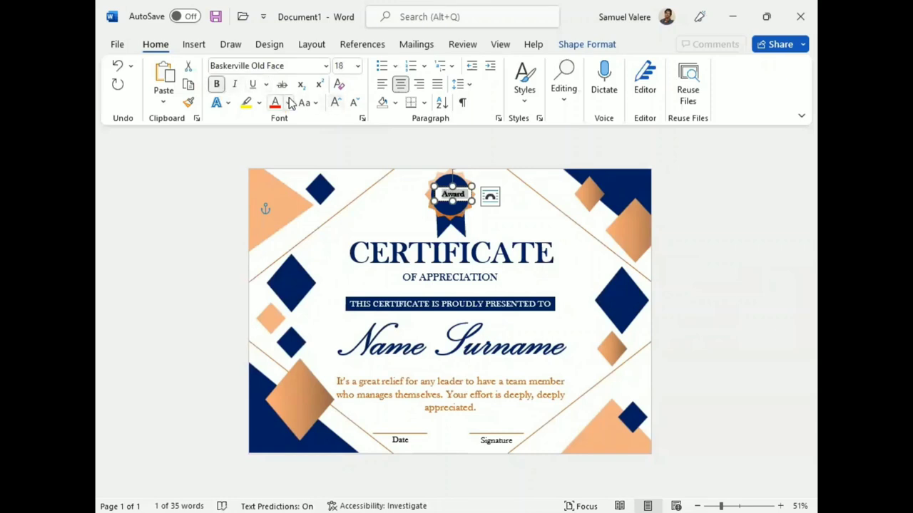
pyautogui.click(336, 103)
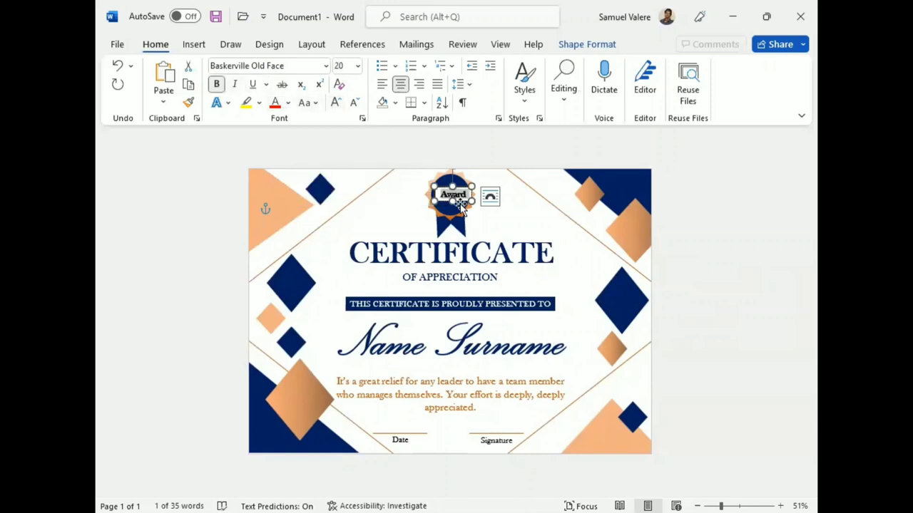
pyautogui.click(578, 43)
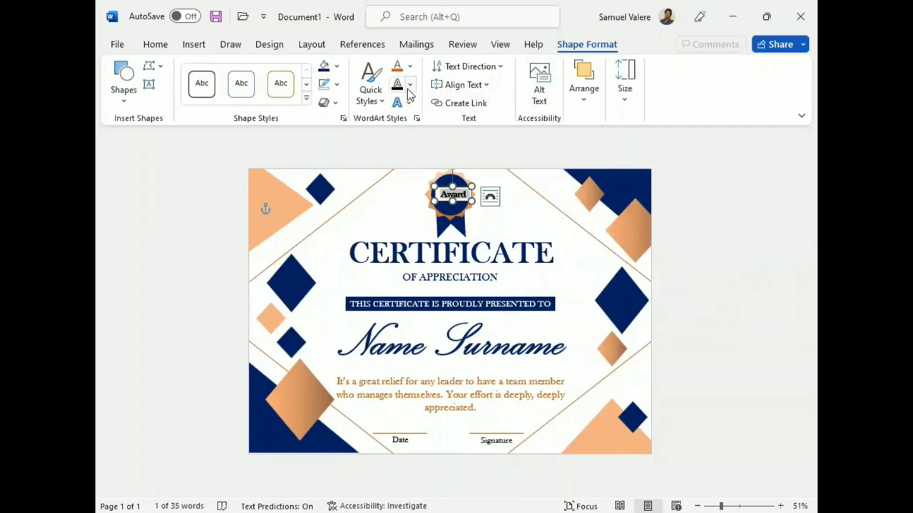
# Step: Give the Award text box no outline and no fill, centre it, and colour the text light orange
pyautogui.click(336, 84)
pyautogui.click(332, 245)
pyautogui.click(337, 65)
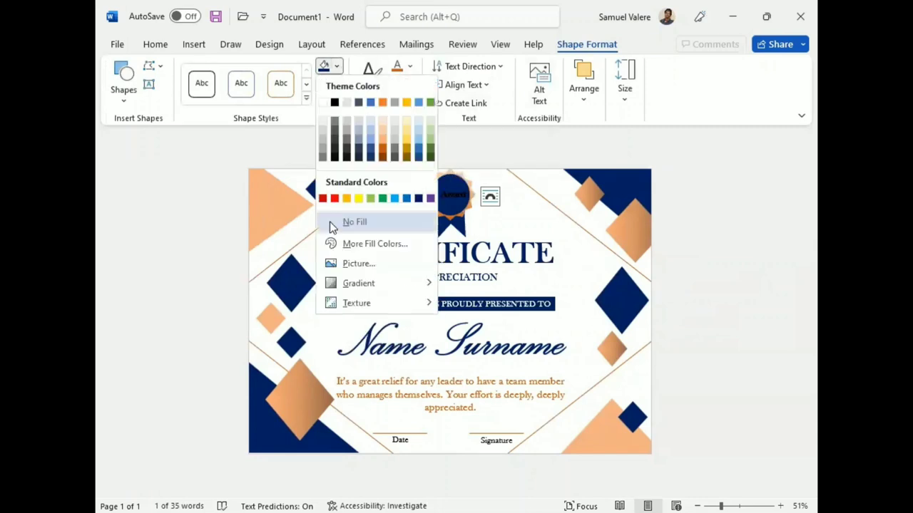
pyautogui.click(329, 222)
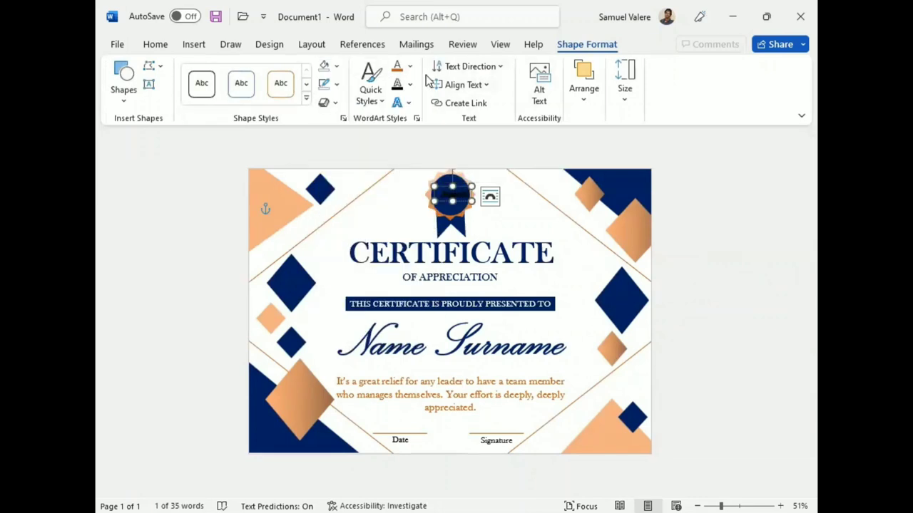
pyautogui.moveTo(442, 186); pyautogui.dragTo(438, 179)
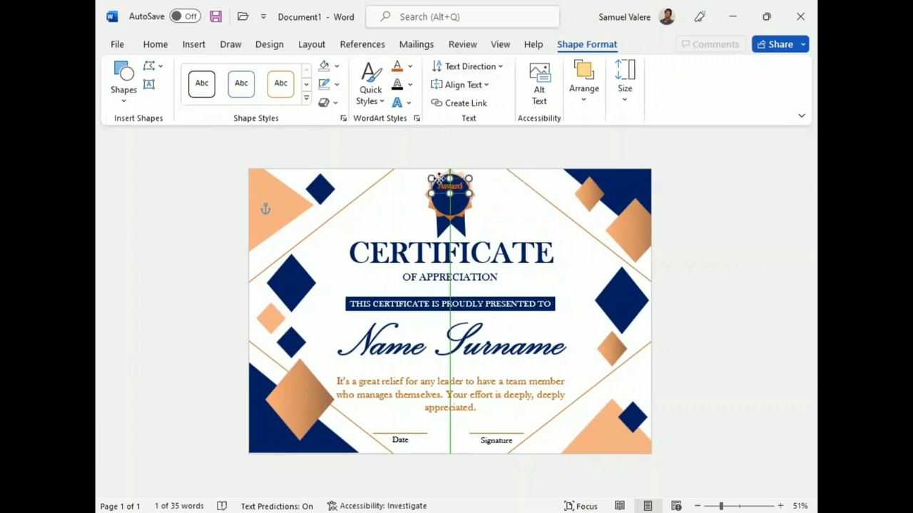
pyautogui.click(410, 66)
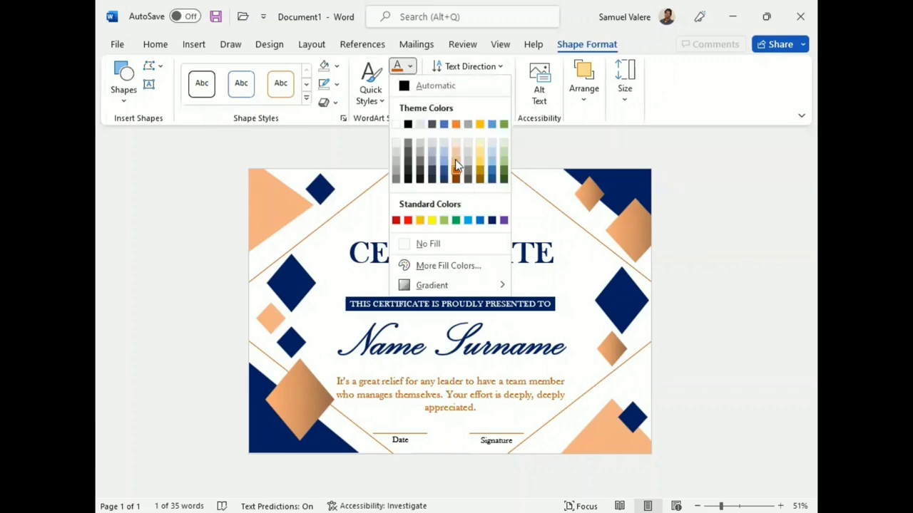
pyautogui.click(455, 160)
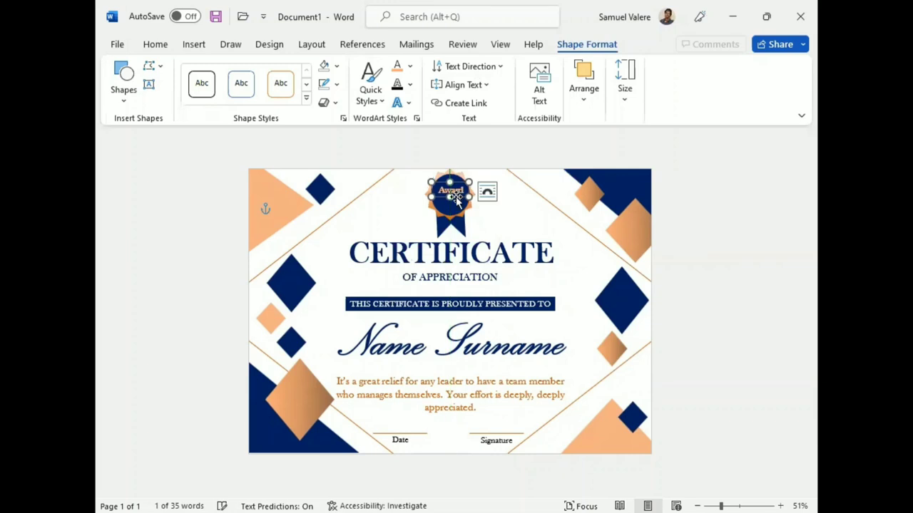
# Step: Copy the Award text box below it and change the copy to read 2023
pyautogui.moveTo(457, 202); pyautogui.dragTo(450, 206)
pyautogui.rightClick(449, 205)
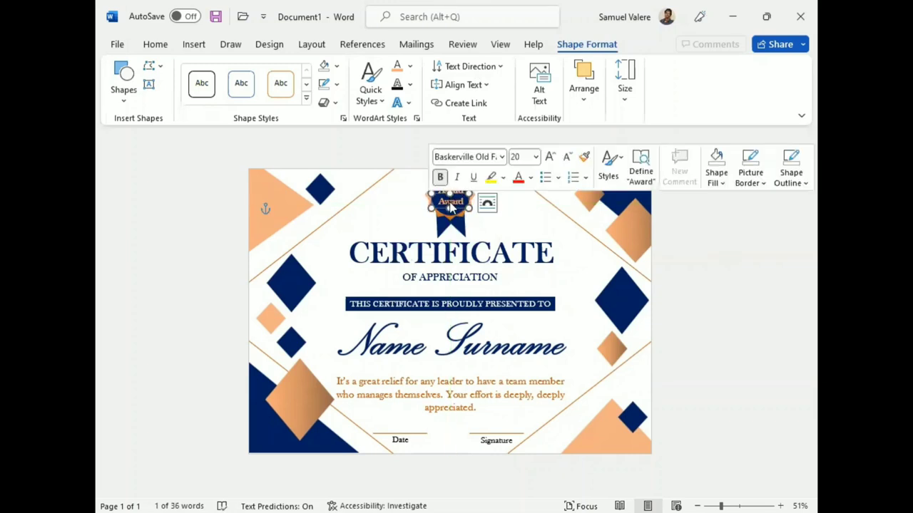
pyautogui.write('2023')
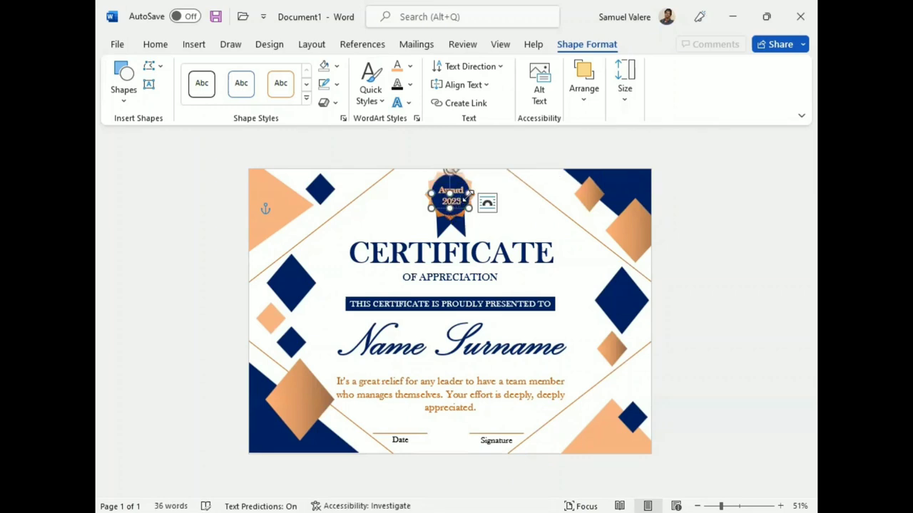
pyautogui.click(531, 213)
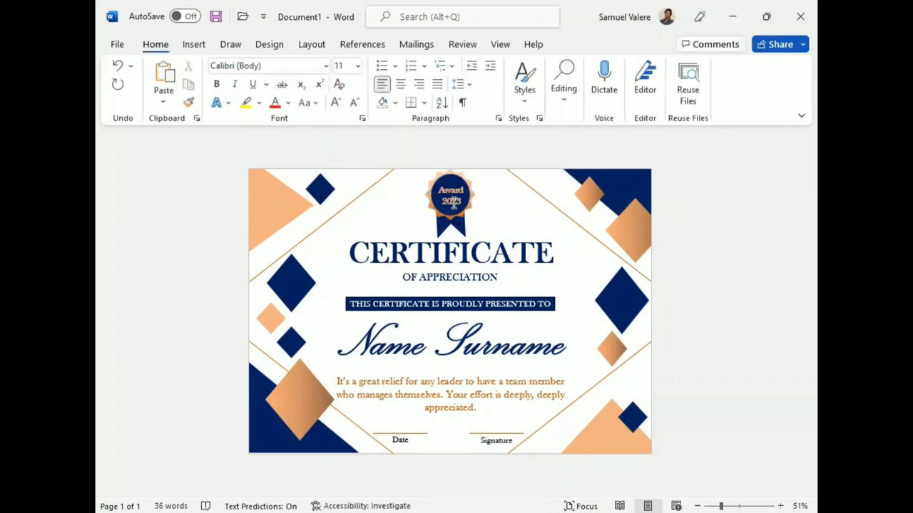